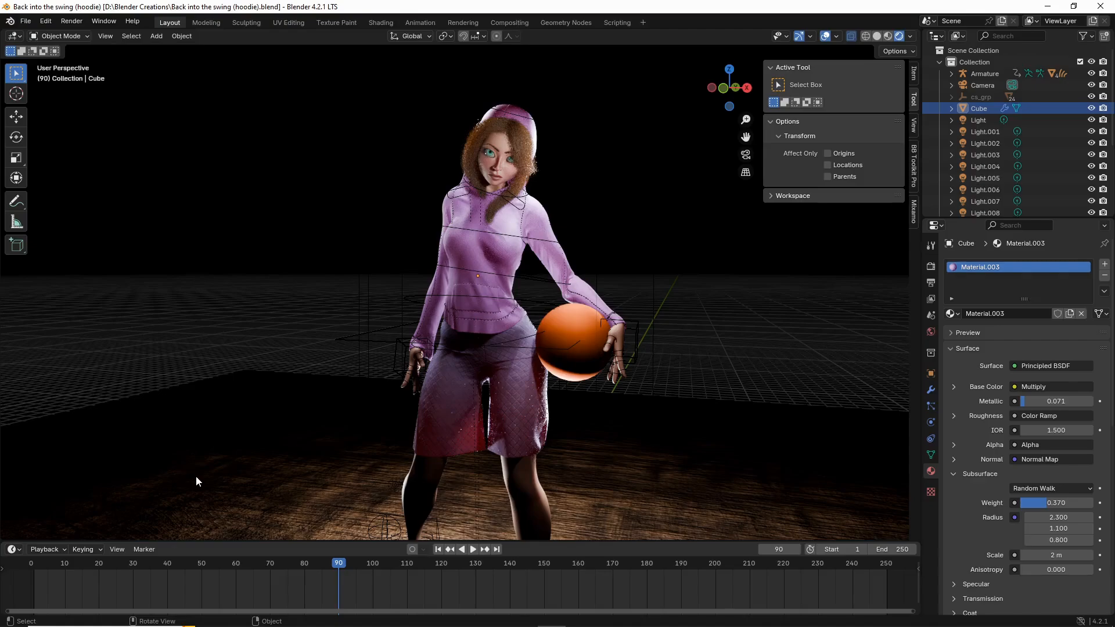
Step: Display the scene in solid shading with X-ray off, and hide the character's hair curves and hoodie mesh
{"action": "left_click", "coordinate": [877, 36]}
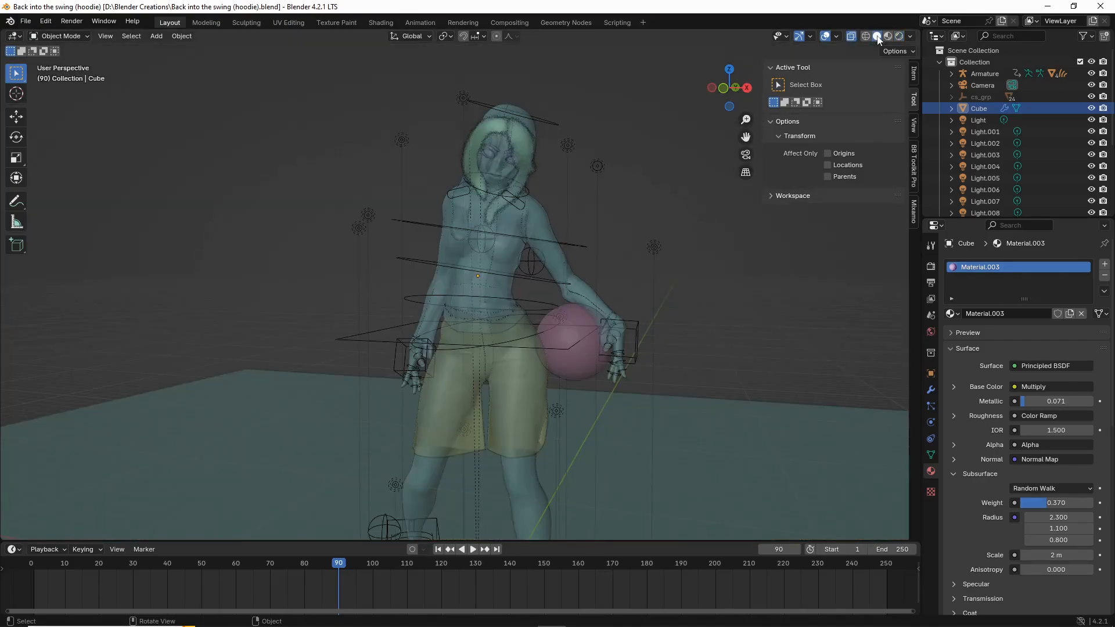
{"action": "left_click", "coordinate": [852, 37]}
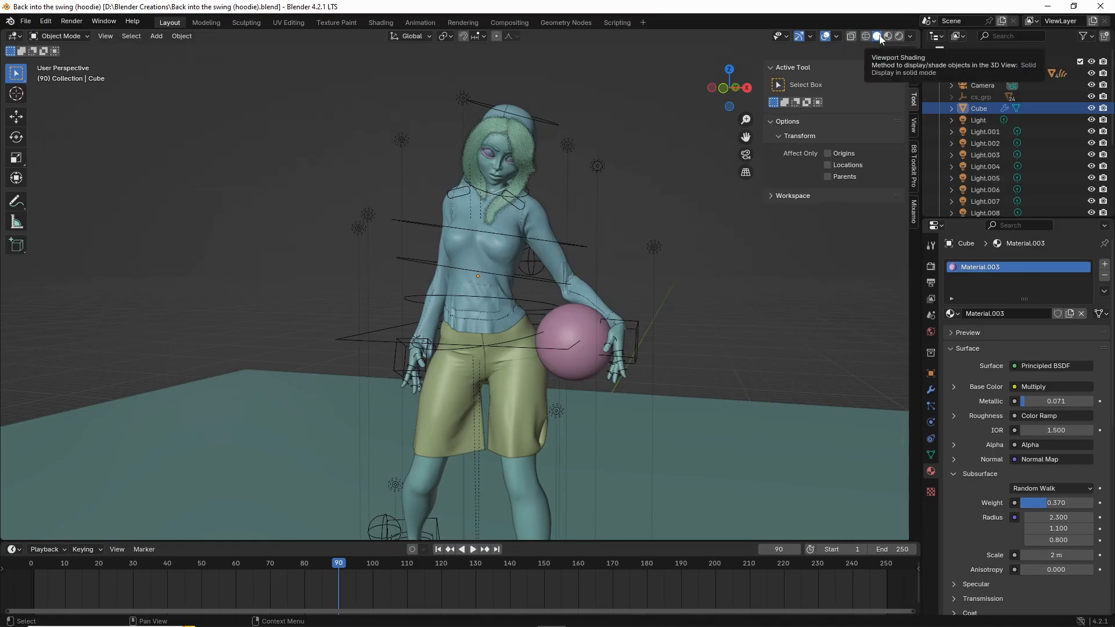
{"action": "left_click", "coordinate": [482, 129]}
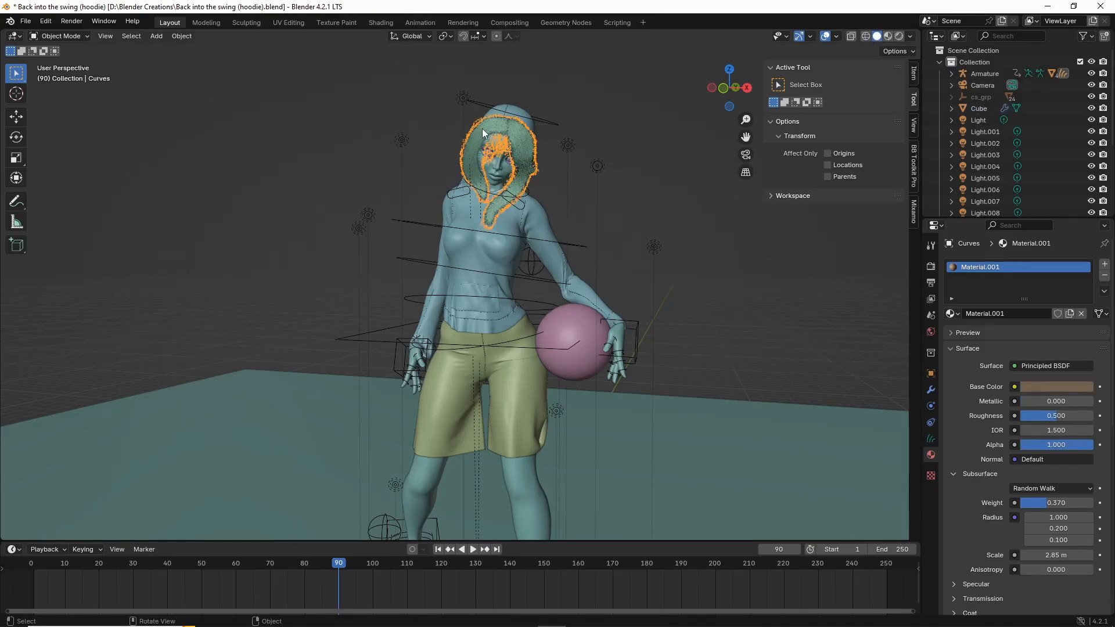
{"action": "key", "text": "h"}
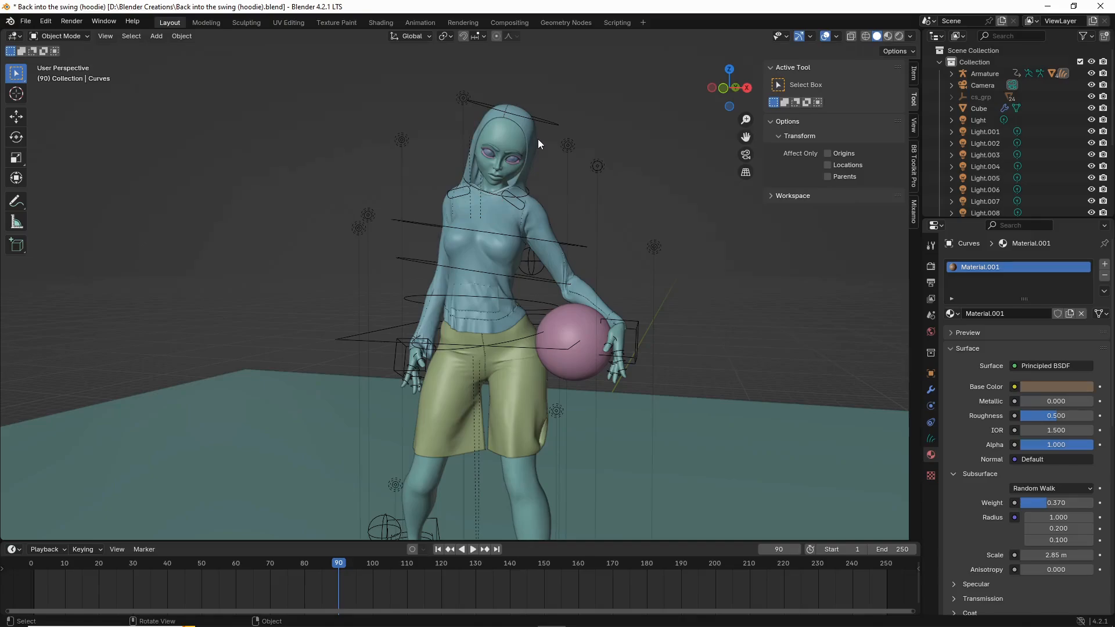
{"action": "left_click", "coordinate": [536, 138]}
{"action": "key", "text": "h"}
{"action": "middle_click_drag", "start_coordinate": [535, 139], "coordinate": [586, 148]}
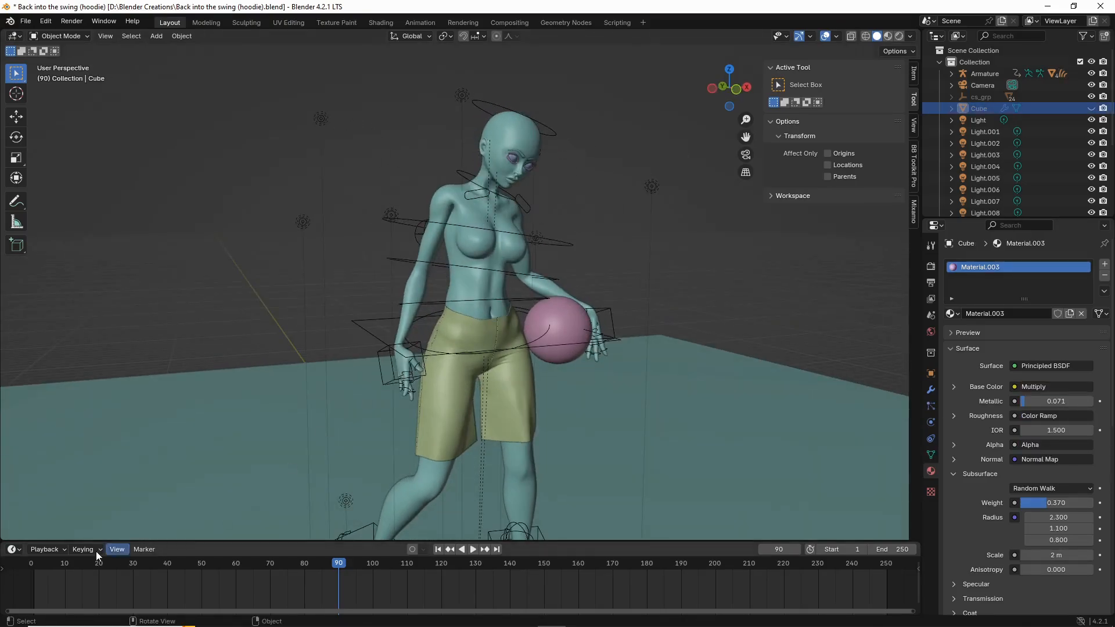
Step: Go to frame 0 of the animation to put the character in its T-pose, seen from the front
{"action": "left_click", "coordinate": [29, 568]}
{"action": "scroll", "coordinate": [287, 382], "scroll_direction": "down", "scroll_amount": 4}
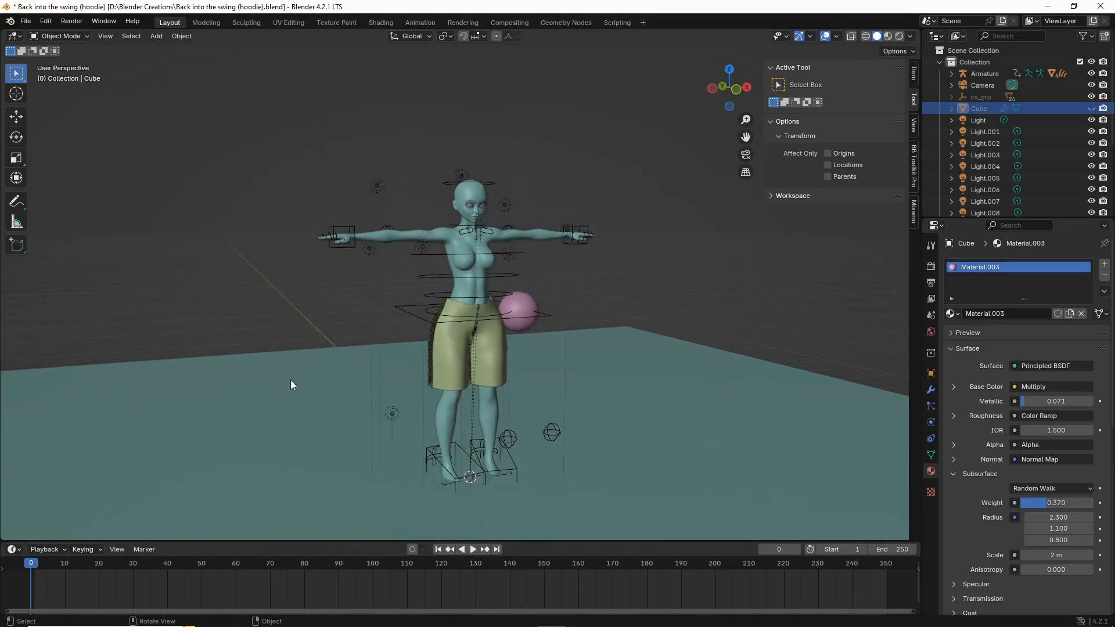
{"action": "middle_click_drag", "start_coordinate": [295, 376], "coordinate": [284, 367]}
{"action": "scroll", "coordinate": [284, 364], "scroll_direction": "up", "scroll_amount": 4}
{"action": "middle_click_drag", "start_coordinate": [343, 224], "coordinate": [334, 217]}
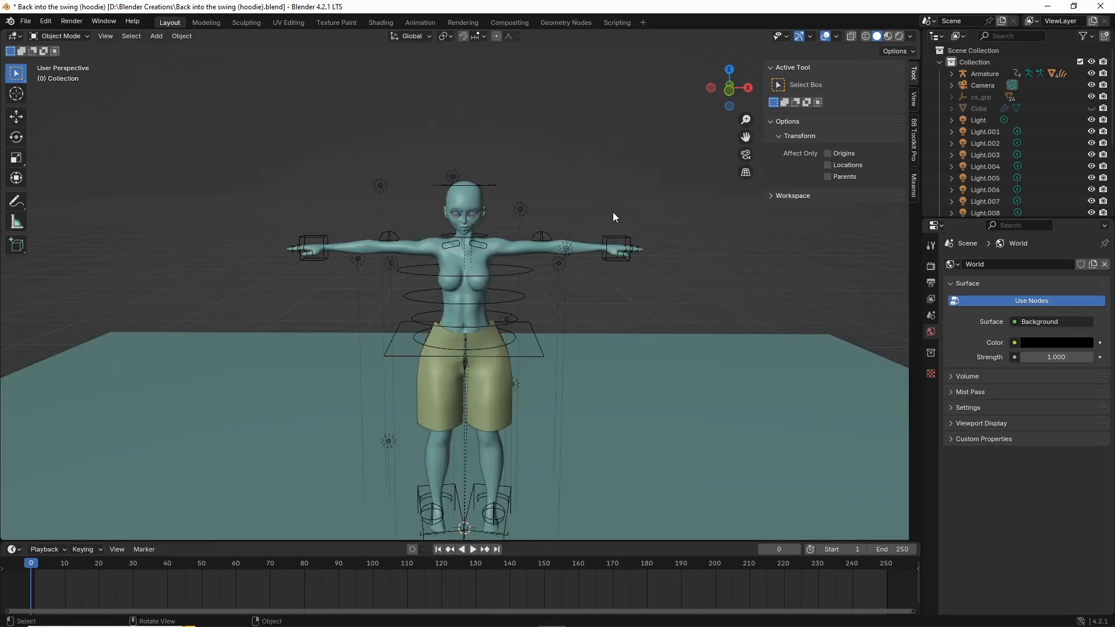
Step: Add a 2 m cube and raise it about 9.1 m along Z to the character's waist
{"action": "left_click_drag", "start_coordinate": [746, 137], "coordinate": [745, 113]}
{"action": "key", "text": "shift+a"}
{"action": "mouse_move", "coordinate": [647, 223]}
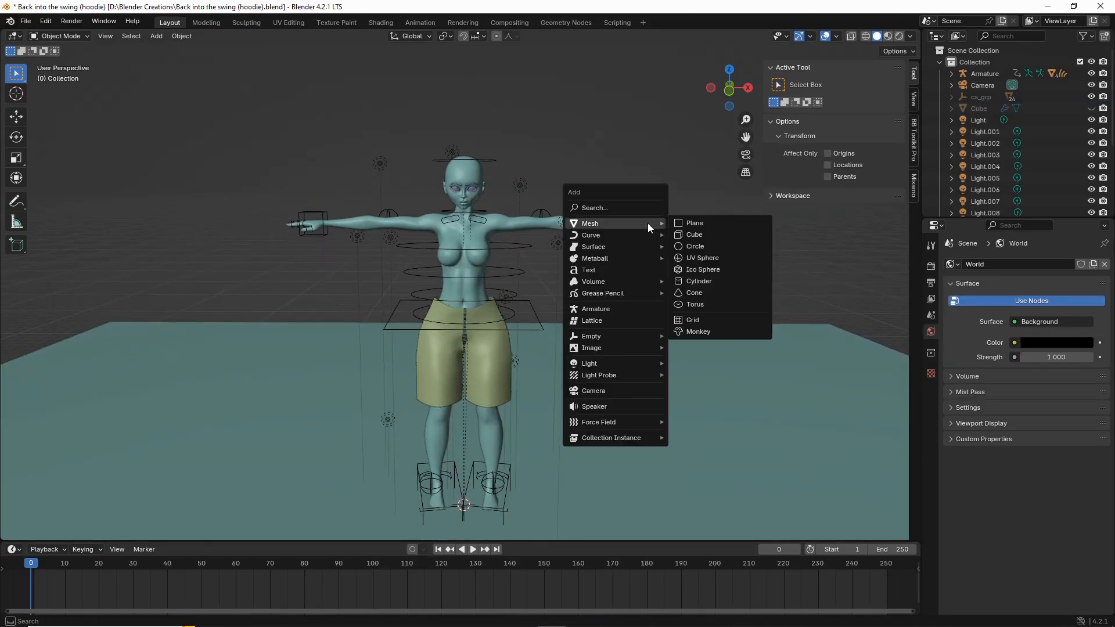
{"action": "left_click", "coordinate": [698, 236]}
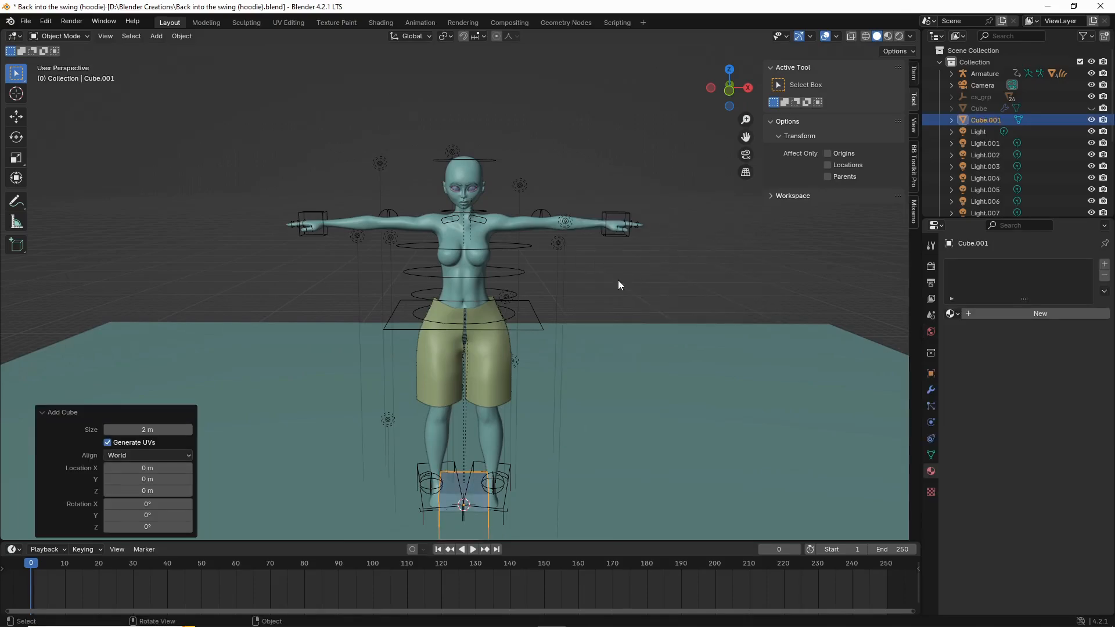
{"action": "key", "text": "g"}
{"action": "key", "text": "z"}
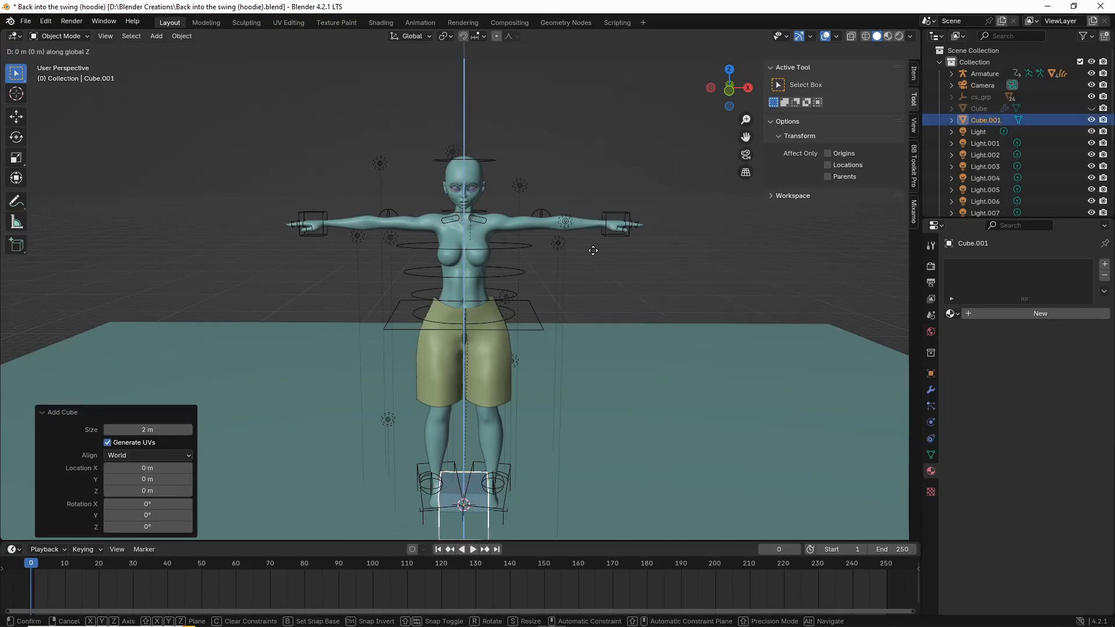
{"action": "left_click", "coordinate": [594, 36]}
{"action": "middle_click_drag", "start_coordinate": [618, 237], "coordinate": [673, 242]}
{"action": "scroll", "coordinate": [673, 241], "scroll_direction": "up", "scroll_amount": 4}
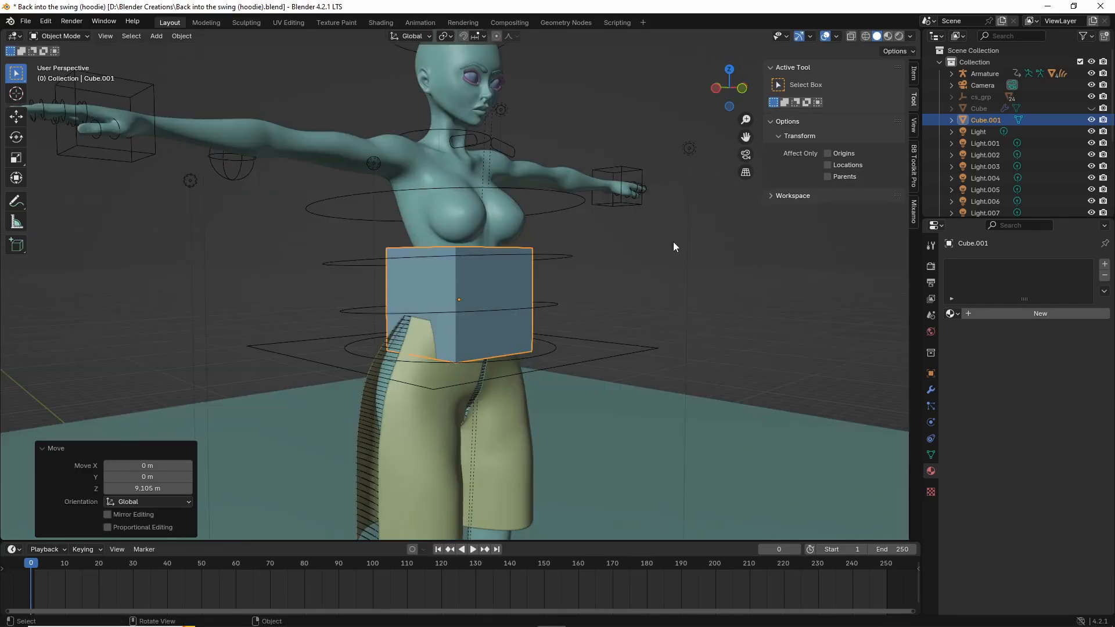
Step: Lower the cube along Z so it sits around the character's hips
{"action": "left_click", "coordinate": [674, 241]}
{"action": "middle_click_drag", "start_coordinate": [556, 295], "coordinate": [651, 269]}
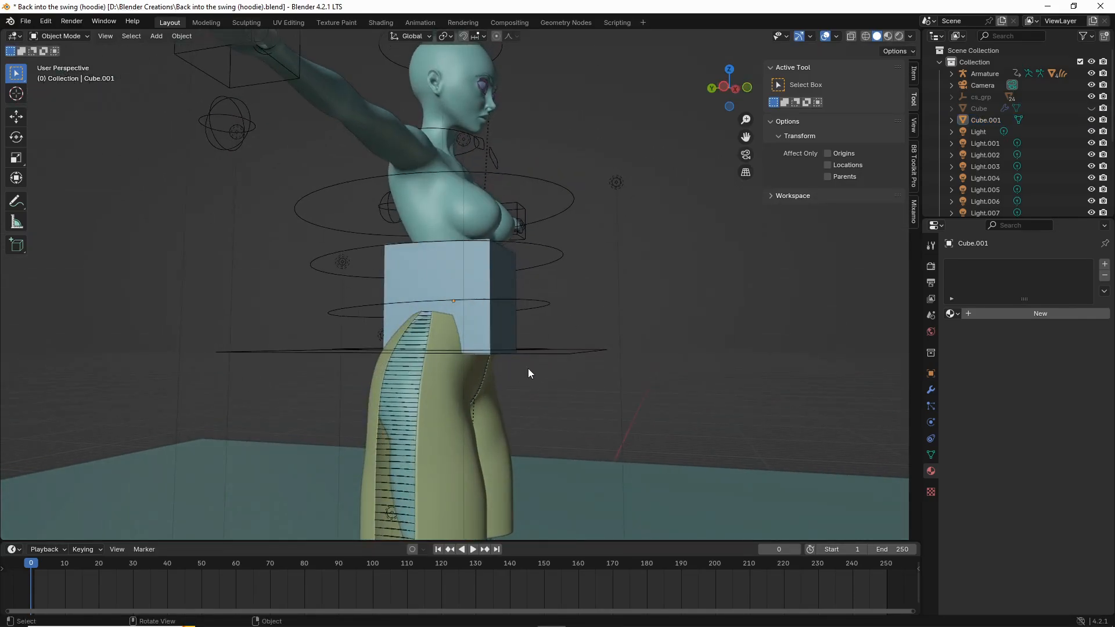
{"action": "middle_click_drag", "start_coordinate": [523, 373], "coordinate": [500, 378]}
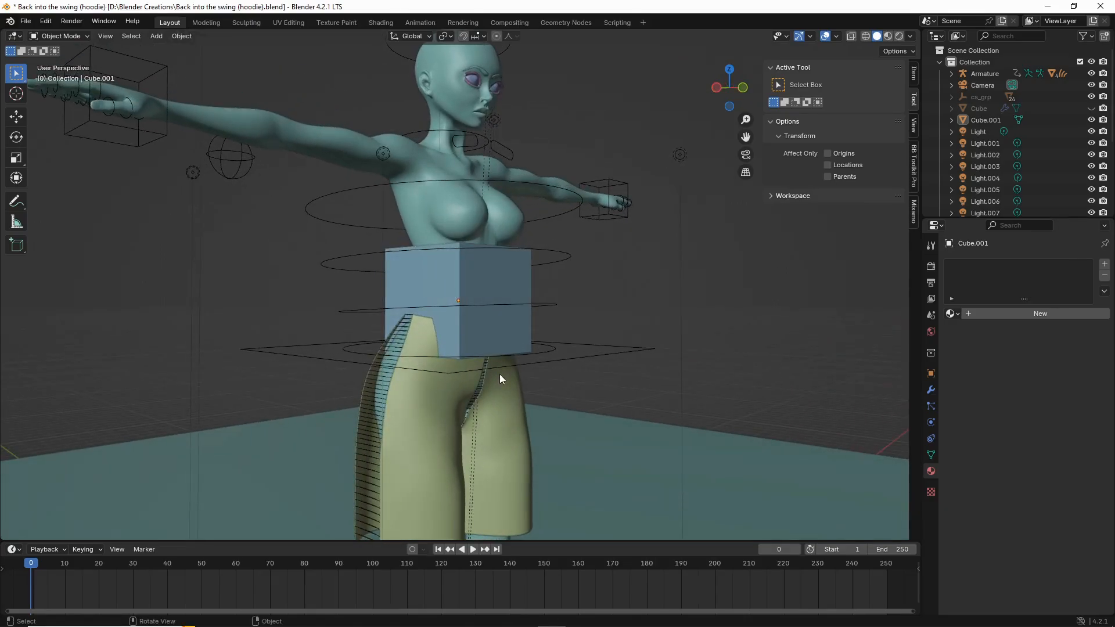
{"action": "left_click", "coordinate": [478, 353]}
{"action": "key", "text": "g"}
{"action": "key", "text": "z"}
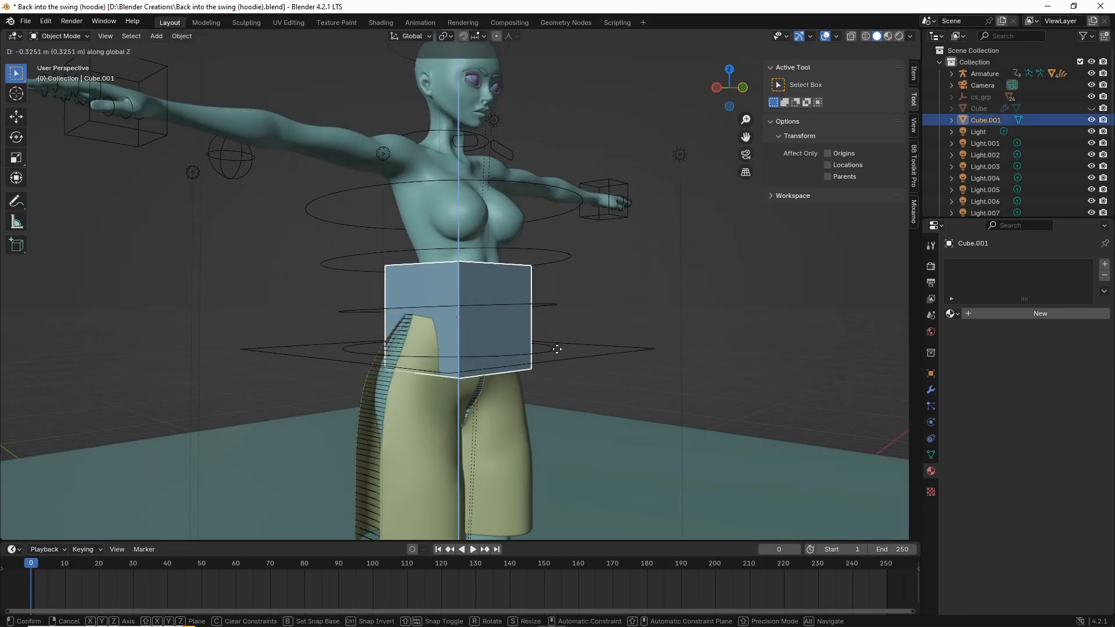
{"action": "left_click", "coordinate": [554, 366]}
Step: Move the cube about 0.31 m along Y and scale it uniformly by about 1.068
{"action": "middle_click_drag", "start_coordinate": [566, 364], "coordinate": [493, 363]}
{"action": "key", "text": "g"}
{"action": "key", "text": "y"}
{"action": "left_click", "coordinate": [616, 367]}
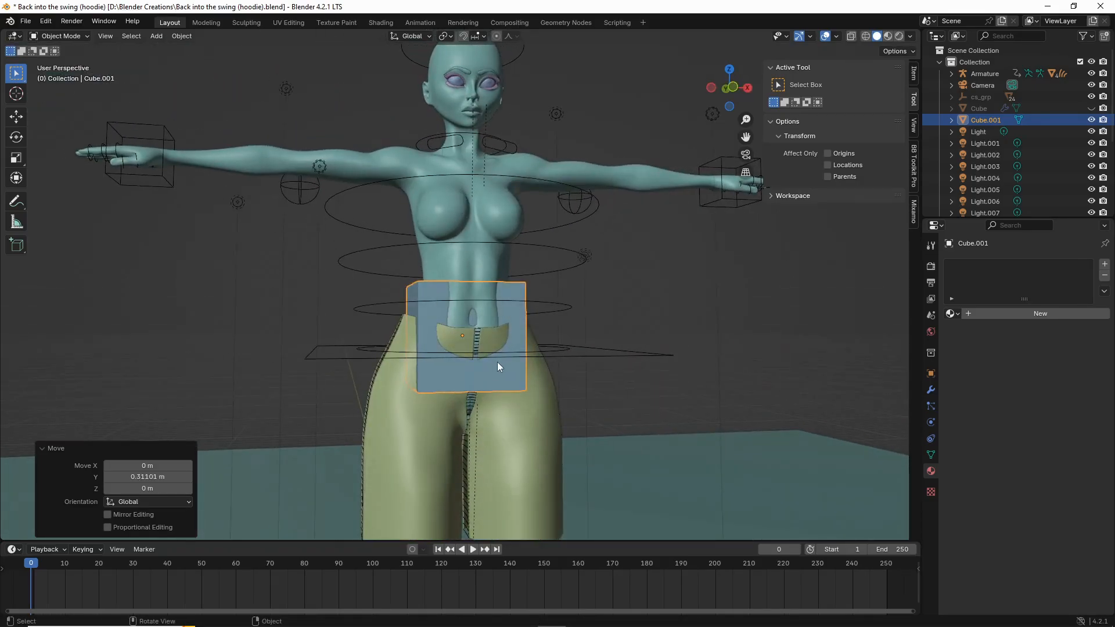
{"action": "key", "text": "s"}
{"action": "left_click", "coordinate": [587, 381]}
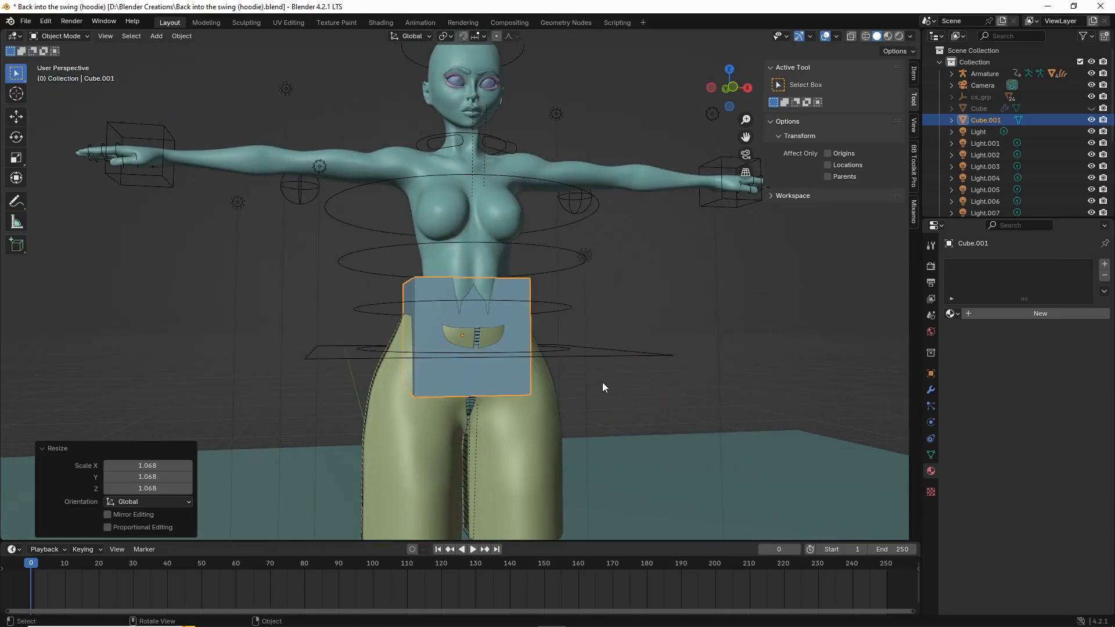
Step: Check from several angles, using X-ray, how the cube encloses the waist and hips
{"action": "middle_click_drag", "start_coordinate": [597, 385], "coordinate": [637, 386]}
{"action": "left_click", "coordinate": [852, 36]}
{"action": "middle_click_drag", "start_coordinate": [749, 145], "coordinate": [563, 356]}
{"action": "middle_click_drag", "start_coordinate": [514, 397], "coordinate": [408, 434]}
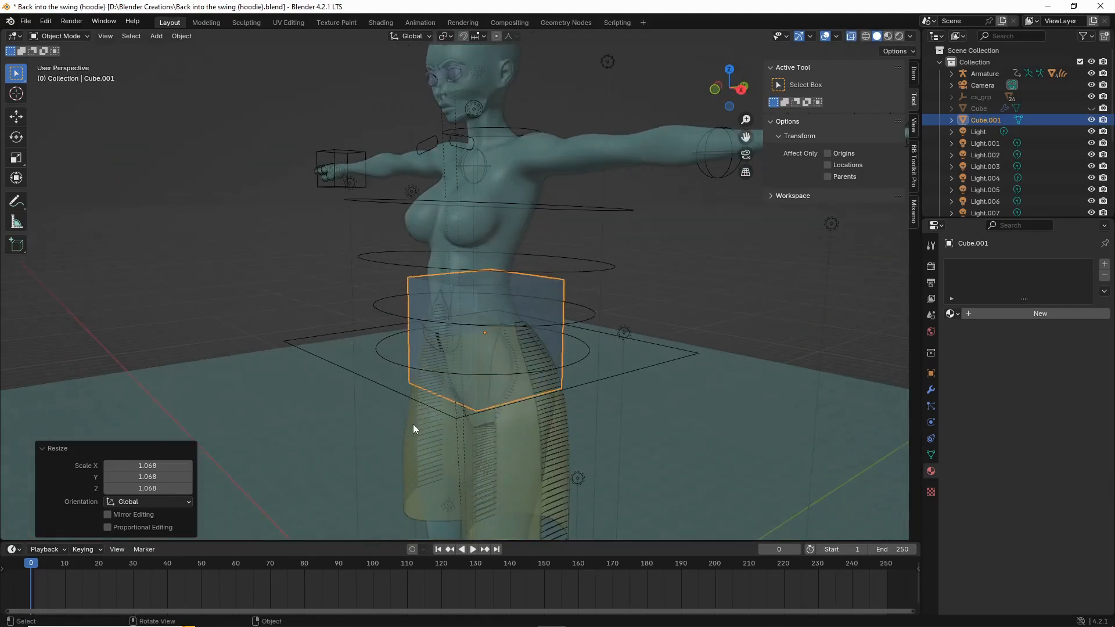
{"action": "middle_click_drag", "start_coordinate": [531, 398], "coordinate": [527, 396]}
{"action": "mouse_move", "coordinate": [524, 305]}
{"action": "middle_mouse_down"}
{"action": "mouse_move", "coordinate": [561, 294]}
{"action": "mouse_move", "coordinate": [625, 329]}
{"action": "mouse_move", "coordinate": [661, 257]}
{"action": "mouse_move", "coordinate": [504, 309]}
{"action": "middle_mouse_up"}
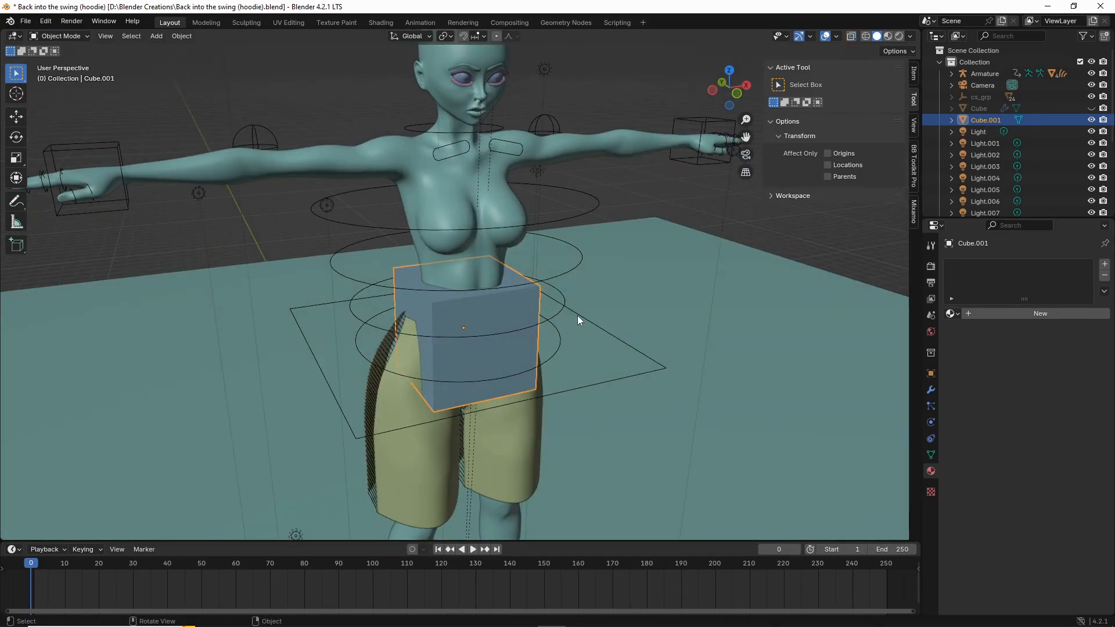
Step: In Edit Mode, extrude the cube's top face upward about 2.15 m to cover the torso
{"action": "key", "text": "Tab"}
{"action": "left_click", "coordinate": [456, 289]}
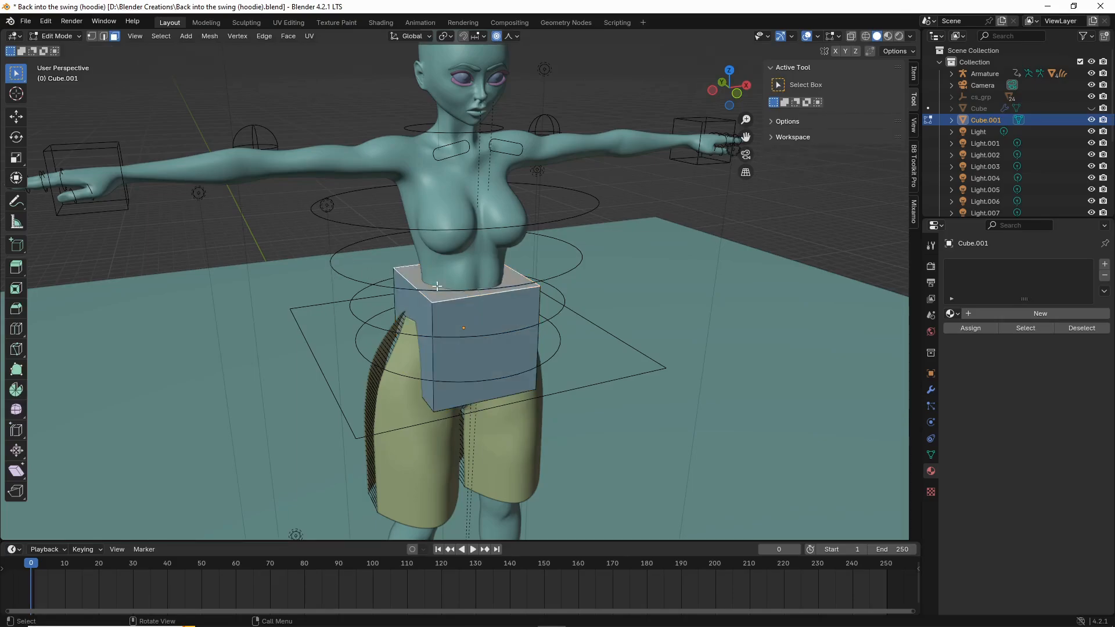
{"action": "middle_click_drag", "start_coordinate": [652, 281], "coordinate": [655, 262]}
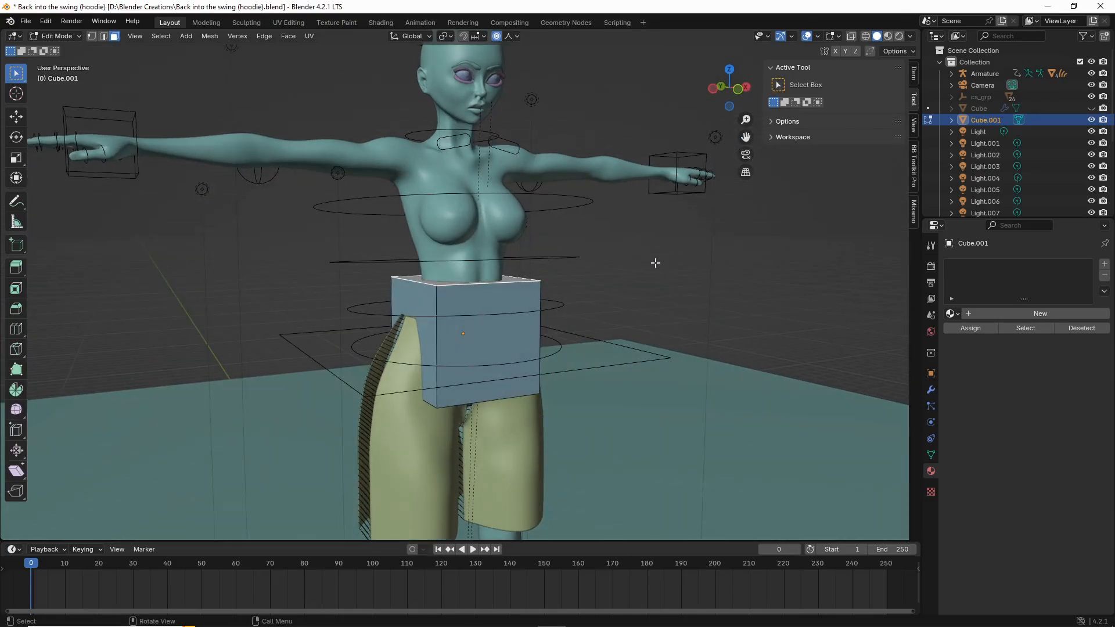
{"action": "key", "text": "e"}
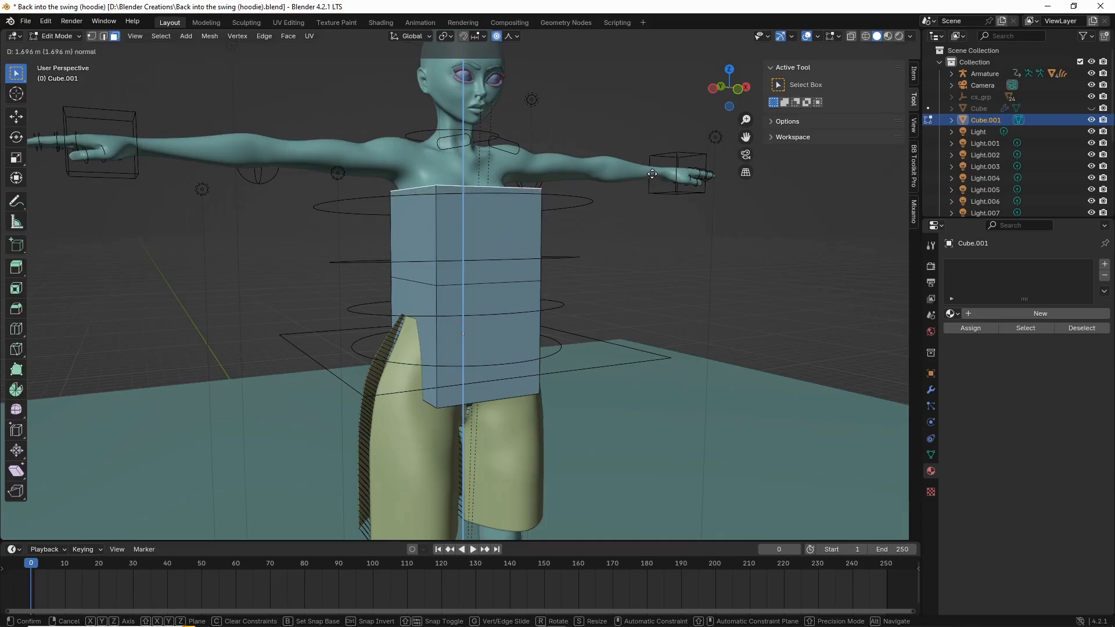
{"action": "left_click", "coordinate": [653, 157]}
Step: Extrude the top face upward again by about 2.7 m to enclose the head
{"action": "middle_click_drag", "start_coordinate": [653, 157], "coordinate": [633, 173]}
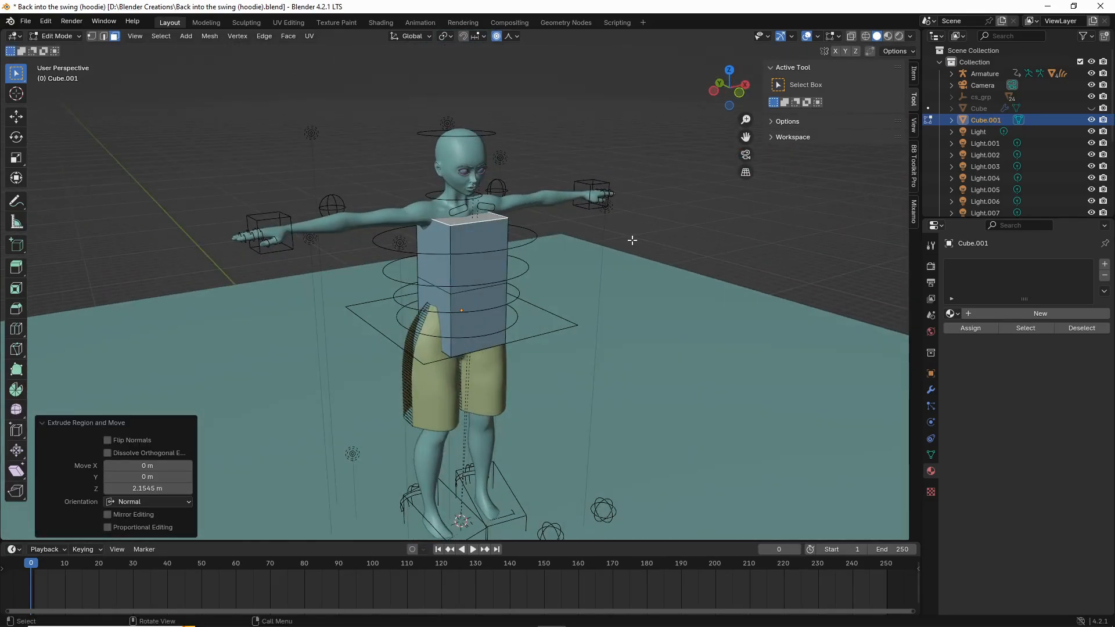
{"action": "key", "text": "e"}
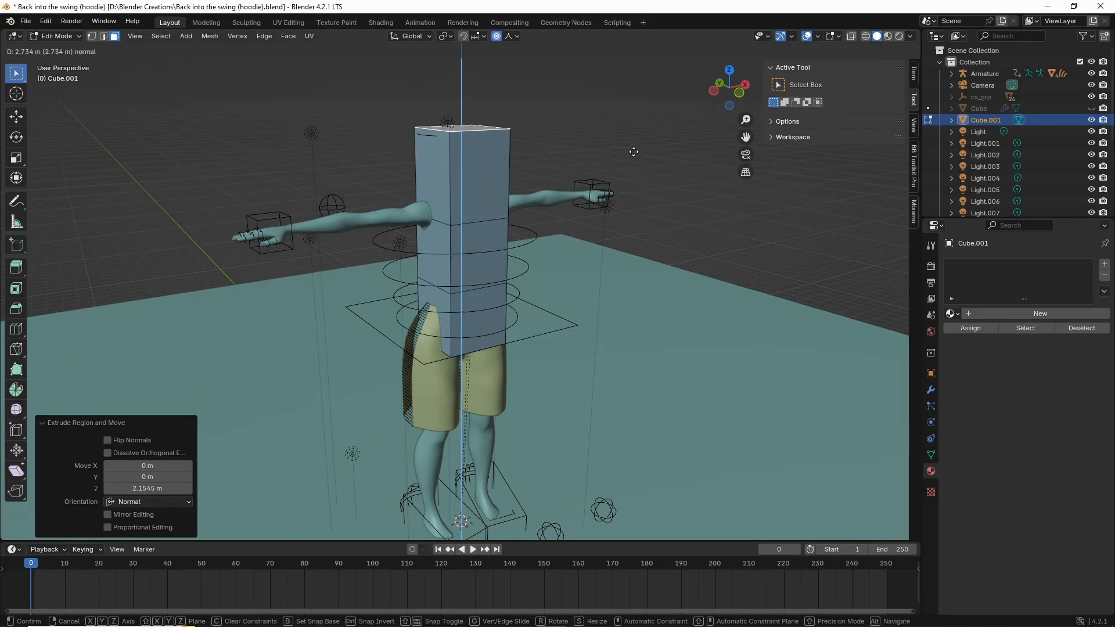
{"action": "left_click", "coordinate": [633, 154]}
{"action": "middle_click_drag", "start_coordinate": [633, 153], "coordinate": [441, 173]}
Step: Select the edge loop just below the shoulders and raise it slightly to shoulder height
{"action": "key", "text": "2"}
{"action": "scroll", "coordinate": [441, 173], "scroll_direction": "up", "scroll_amount": 2}
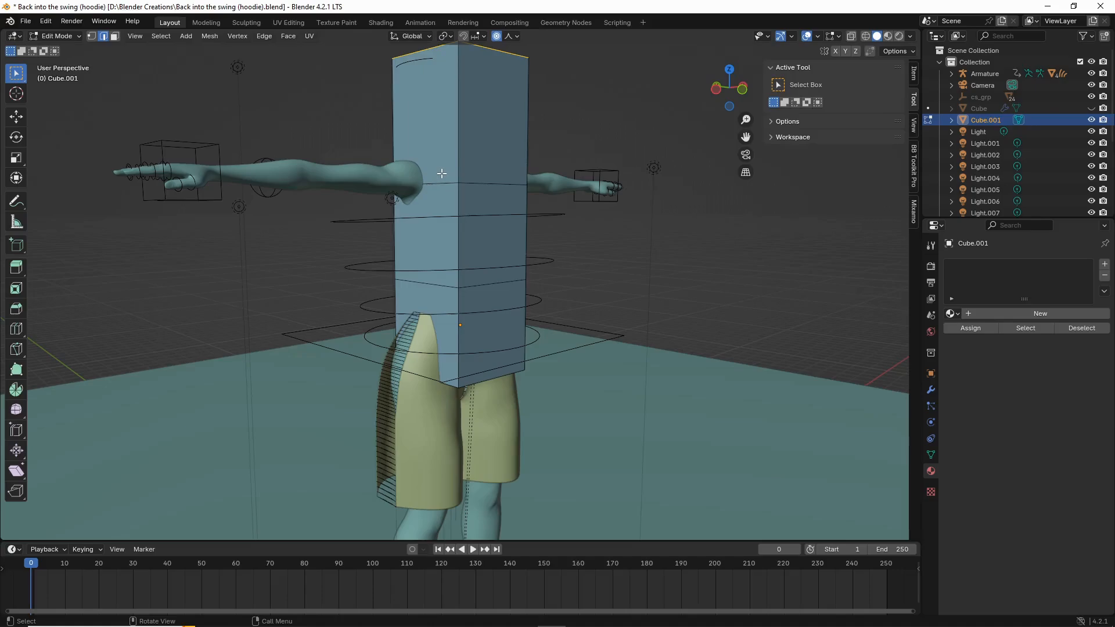
{"action": "left_click", "coordinate": [480, 183], "text": "alt"}
{"action": "mouse_move", "coordinate": [577, 206]}
{"action": "middle_mouse_down"}
{"action": "mouse_move", "coordinate": [435, 180]}
{"action": "mouse_move", "coordinate": [459, 207]}
{"action": "mouse_move", "coordinate": [569, 216]}
{"action": "middle_mouse_up"}
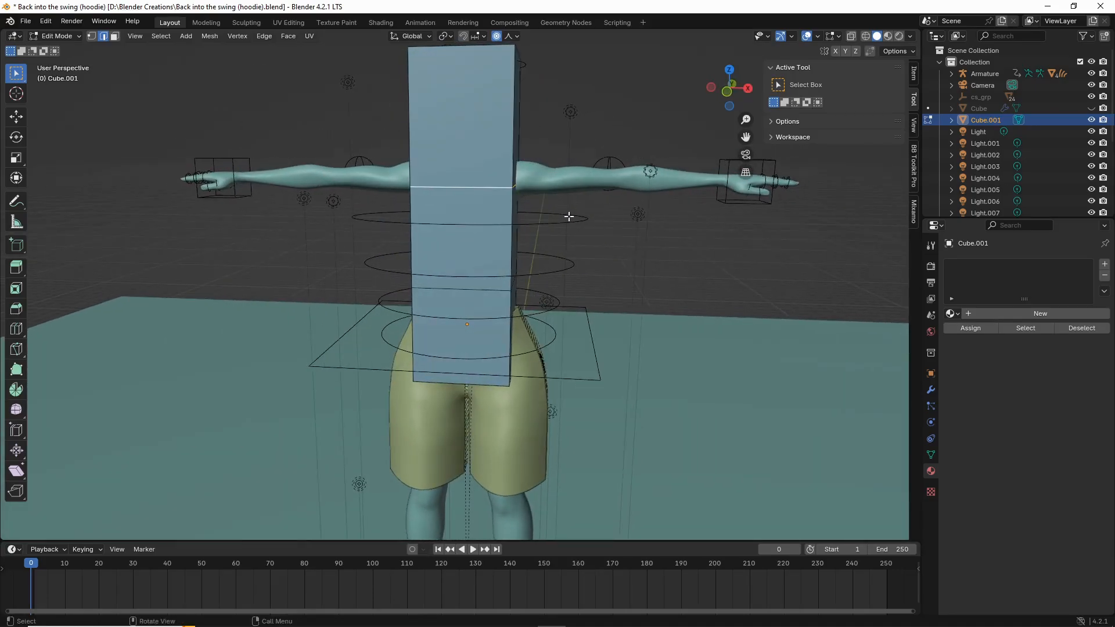
{"action": "key", "text": "g"}
{"action": "left_click", "coordinate": [565, 195]}
Step: Slide the edge loop at the waist slightly upward along the block
{"action": "left_click", "coordinate": [485, 284], "text": "alt"}
{"action": "middle_click_drag", "start_coordinate": [485, 283], "coordinate": [595, 252]}
{"action": "key", "text": "g"}
{"action": "key", "text": "g"}
{"action": "left_click", "coordinate": [567, 268]}
{"action": "scroll", "coordinate": [567, 267], "scroll_direction": "down", "scroll_amount": 2}
{"action": "key", "text": "Tab"}
{"action": "left_click", "coordinate": [602, 262]}
{"action": "key", "text": "ctrl+z"}
{"action": "key", "text": "ctrl+z"}
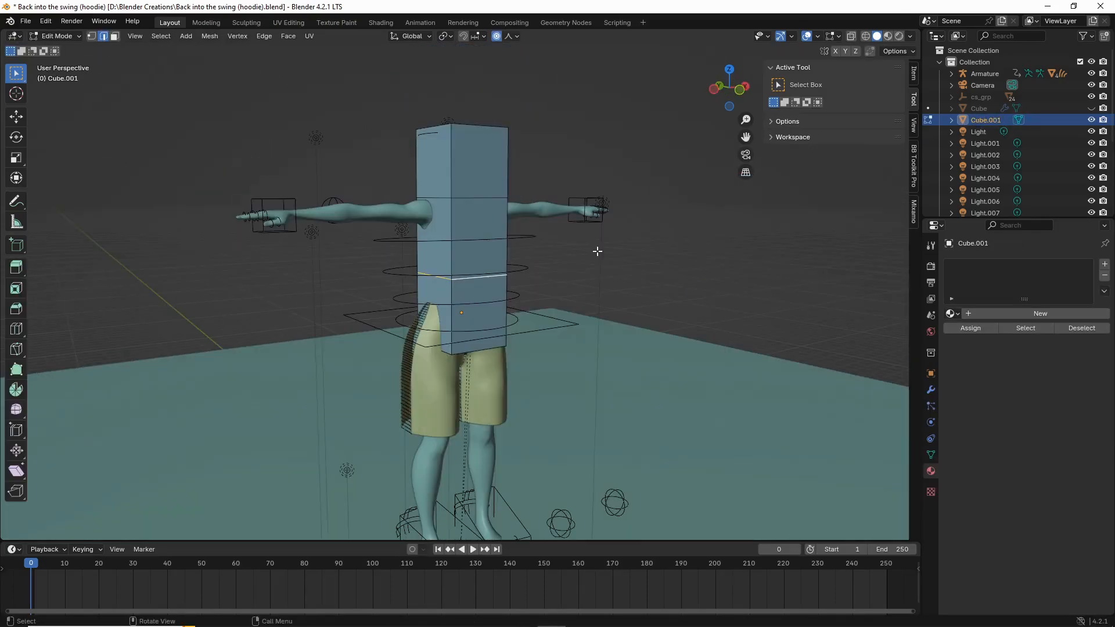
Step: Add a centred vertical loop cut through the block's sides, dividing them into front and back halves
{"action": "scroll", "coordinate": [595, 253], "scroll_direction": "up", "scroll_amount": 2}
{"action": "middle_click_drag", "start_coordinate": [468, 308], "coordinate": [454, 209]}
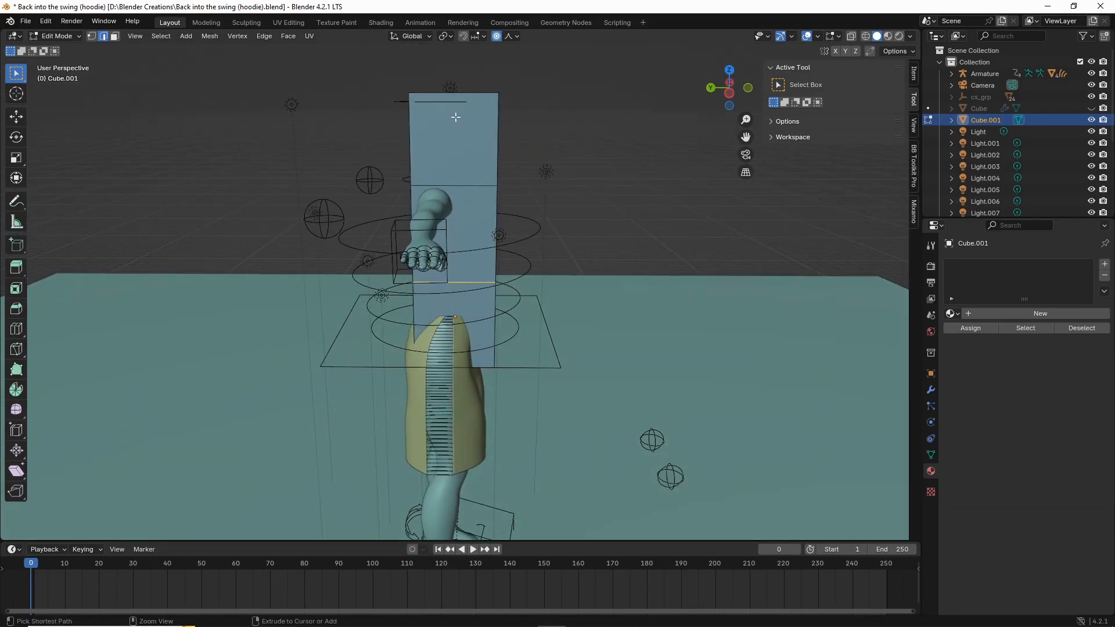
{"action": "key", "text": "ctrl+r"}
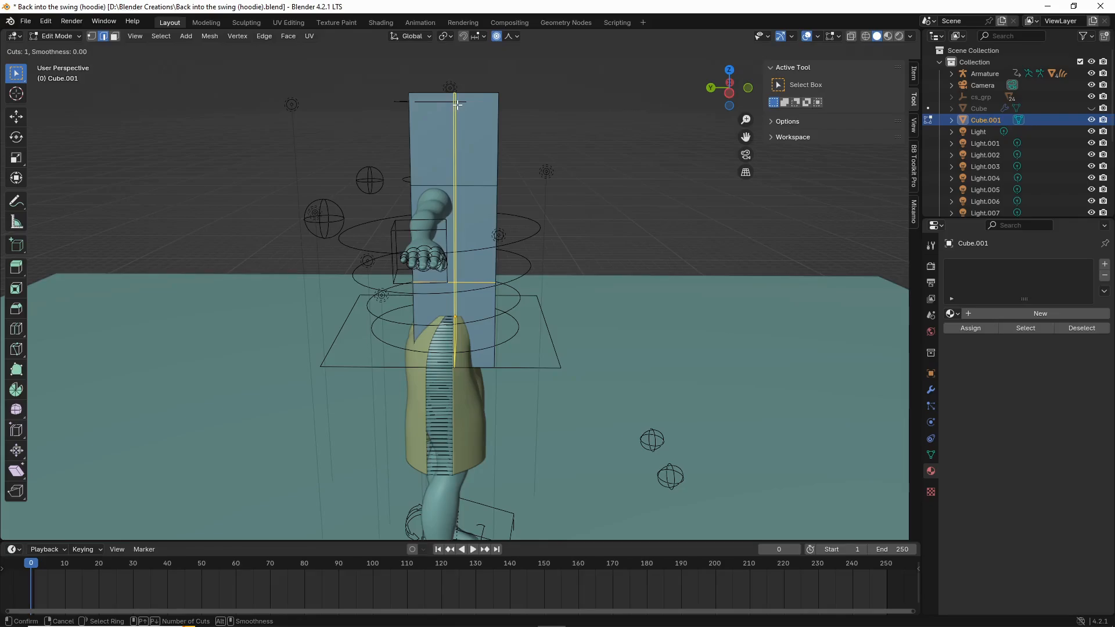
{"action": "left_click", "coordinate": [457, 105]}
{"action": "right_click", "coordinate": [458, 105]}
Step: Add a centred horizontal loop cut around the chest, between the shoulder and waist edge loops
{"action": "middle_click_drag", "start_coordinate": [540, 177], "coordinate": [481, 177]}
{"action": "middle_click_drag", "start_coordinate": [445, 221], "coordinate": [472, 236]}
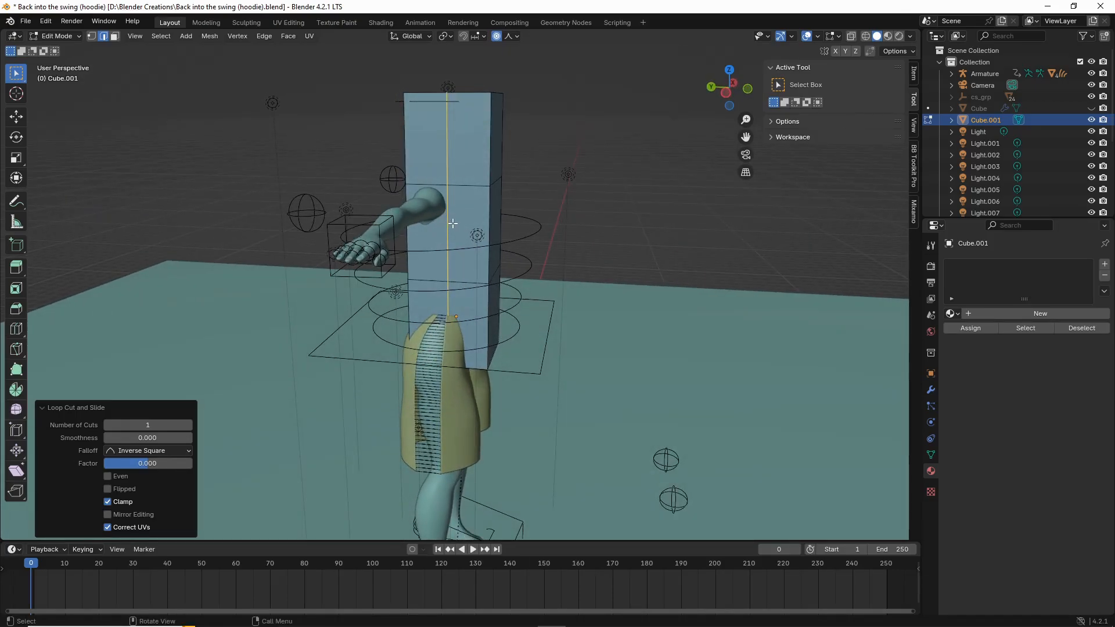
{"action": "middle_click_drag", "start_coordinate": [444, 207], "coordinate": [437, 152]}
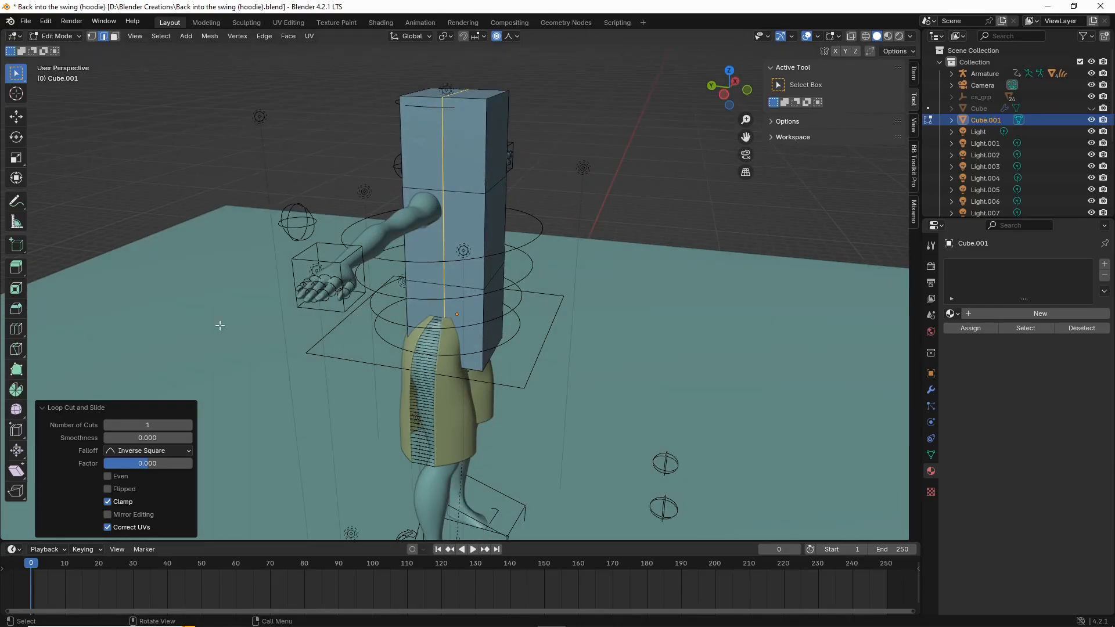
{"action": "middle_click_drag", "start_coordinate": [371, 292], "coordinate": [379, 266]}
{"action": "scroll", "coordinate": [378, 266], "scroll_direction": "up", "scroll_amount": 1}
{"action": "key", "text": "ctrl+r"}
{"action": "left_click", "coordinate": [490, 234]}
{"action": "right_click", "coordinate": [489, 235]}
Step: Extrude the two opposite side faces around the arms and scale them outward along X by about 5.686 to form sleeves
{"action": "middle_click_drag", "start_coordinate": [490, 234], "coordinate": [400, 199]}
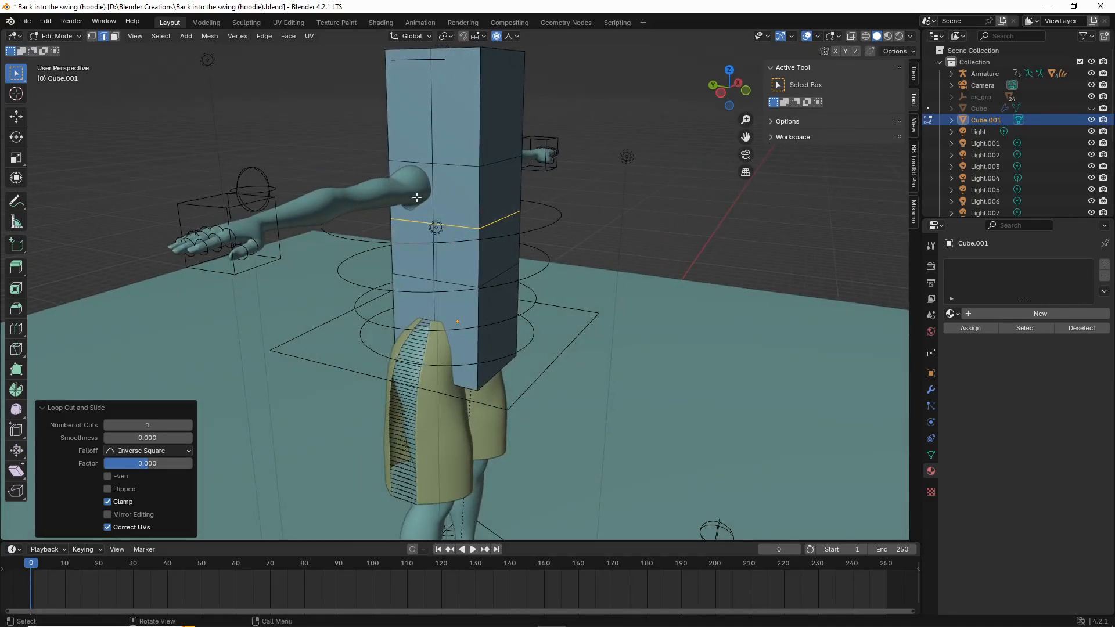
{"action": "left_click", "coordinate": [114, 37]}
{"action": "left_click", "coordinate": [401, 212]}
{"action": "middle_click_drag", "start_coordinate": [401, 213], "coordinate": [250, 225]}
{"action": "left_click", "coordinate": [514, 202], "text": "shift"}
{"action": "middle_click_drag", "start_coordinate": [515, 204], "coordinate": [33, 261]}
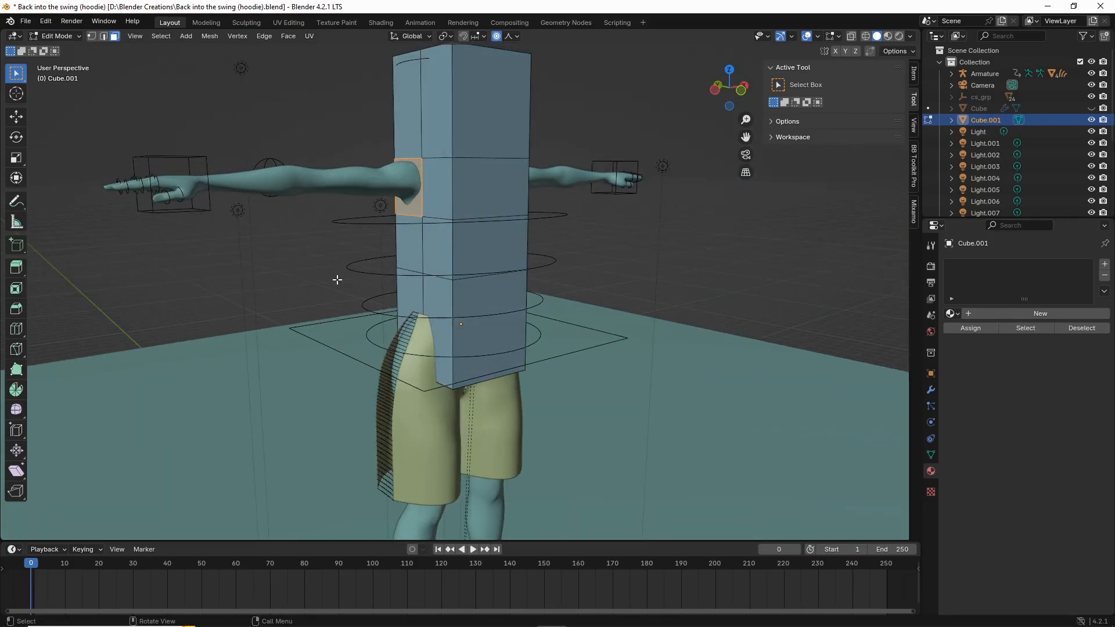
{"action": "scroll", "coordinate": [340, 281], "scroll_direction": "down", "scroll_amount": 2}
{"action": "scroll", "coordinate": [421, 297], "scroll_direction": "up", "scroll_amount": 2}
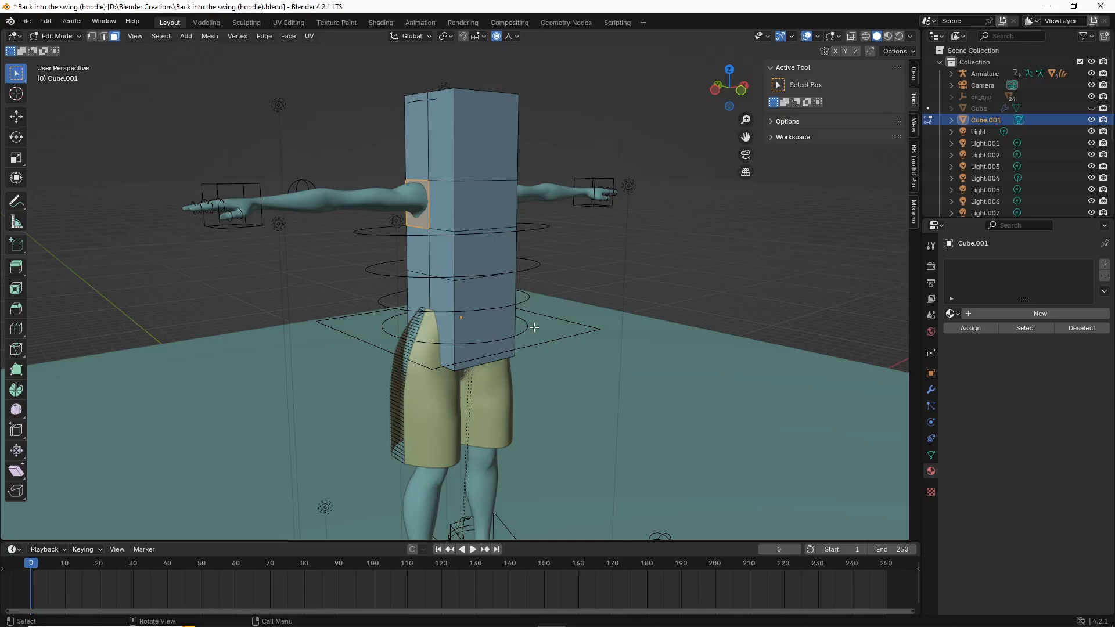
{"action": "key", "text": "e"}
{"action": "key", "text": "s"}
{"action": "key", "text": "x"}
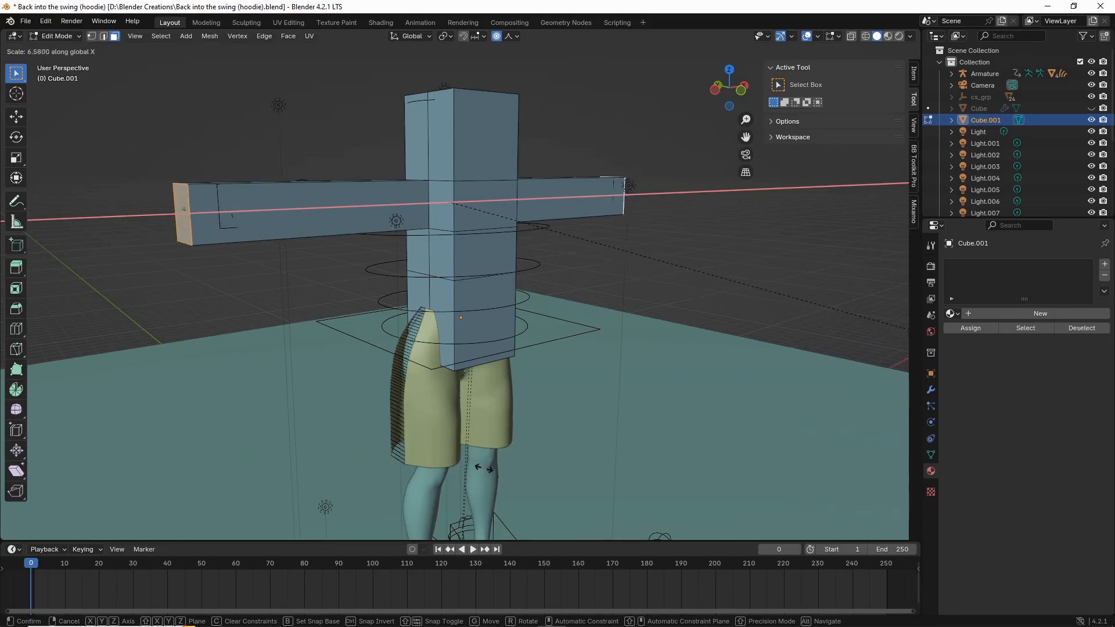
{"action": "left_click", "coordinate": [354, 445]}
{"action": "middle_click_drag", "start_coordinate": [354, 446], "coordinate": [215, 398]}
{"action": "middle_click_drag", "start_coordinate": [382, 375], "coordinate": [555, 363]}
{"action": "scroll", "coordinate": [491, 388], "scroll_direction": "down", "scroll_amount": 2}
{"action": "scroll", "coordinate": [502, 399], "scroll_direction": "down", "scroll_amount": 1}
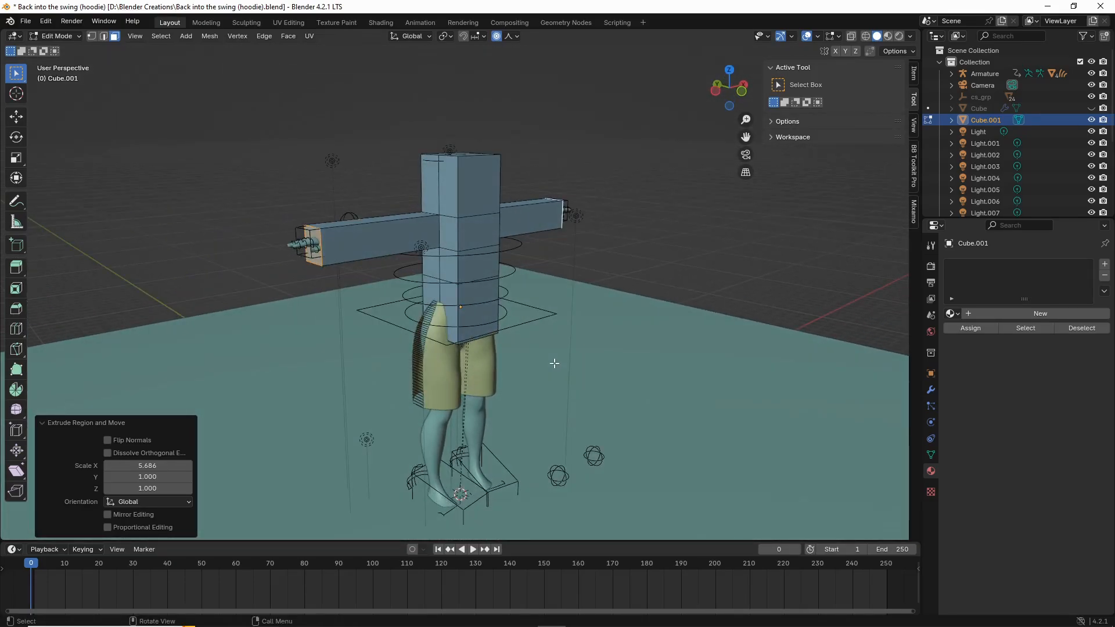
Step: Hide the character's armature rig from the viewport and reselect the hoodie block
{"action": "scroll", "coordinate": [737, 173], "scroll_direction": "up", "scroll_amount": 5}
{"action": "middle_click_drag", "start_coordinate": [609, 200], "coordinate": [652, 184]}
{"action": "left_click", "coordinate": [460, 197]}
{"action": "left_click", "coordinate": [405, 214]}
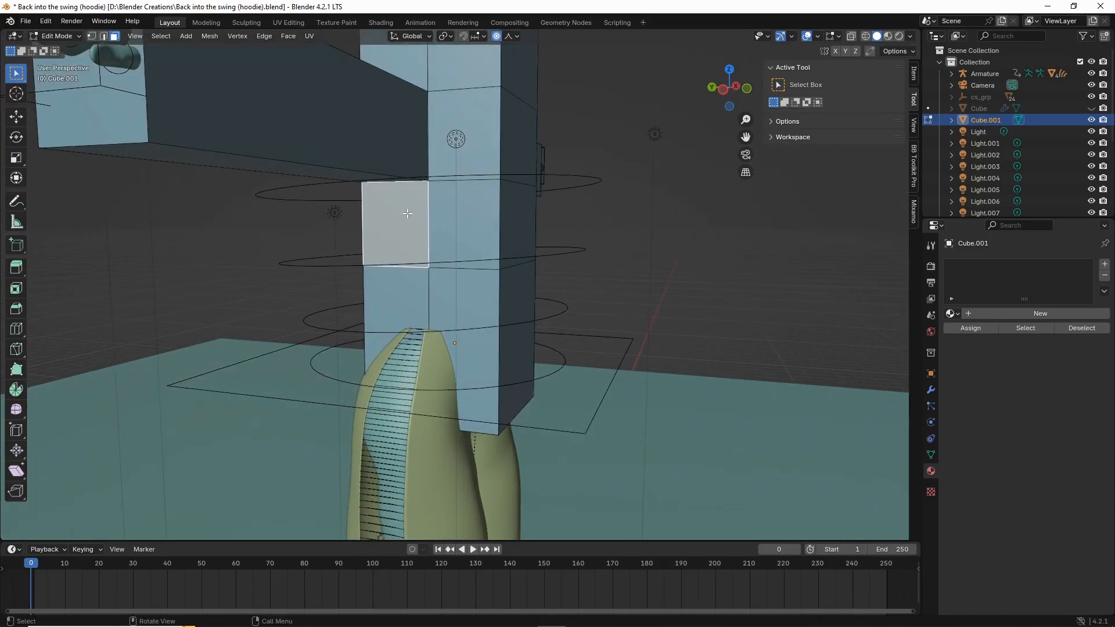
{"action": "key", "text": "Tab"}
{"action": "left_click", "coordinate": [589, 186]}
{"action": "left_click", "coordinate": [563, 176]}
{"action": "key", "text": "h"}
{"action": "middle_click_drag", "start_coordinate": [566, 200], "coordinate": [469, 194]}
{"action": "left_click", "coordinate": [478, 197]}
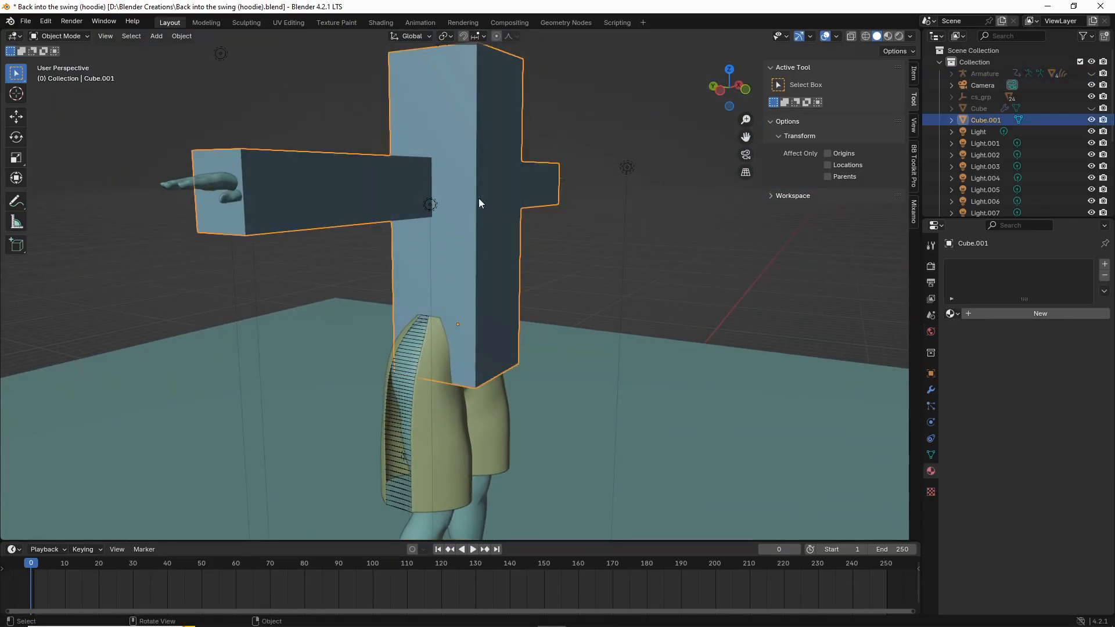
Step: Select the hoodie block's bottom faces and scale them by about 1.718 along X with proportional editing to flare the hem
{"action": "key", "text": "Tab"}
{"action": "left_click", "coordinate": [470, 233]}
{"action": "middle_click_drag", "start_coordinate": [470, 232], "coordinate": [478, 190]}
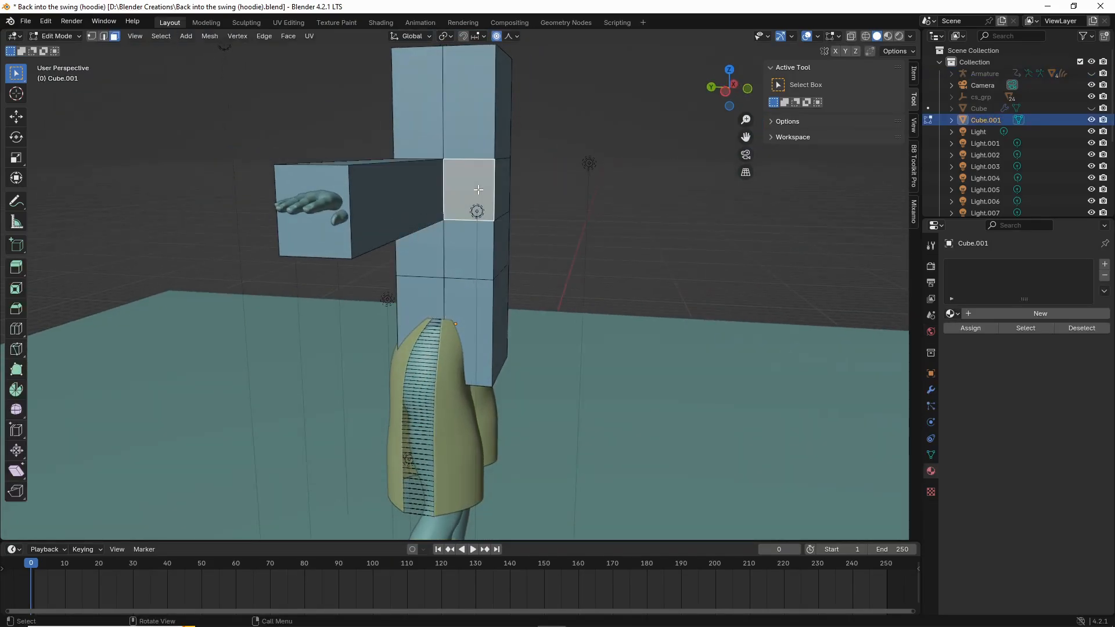
{"action": "middle_click_drag", "start_coordinate": [490, 315], "coordinate": [460, 287]}
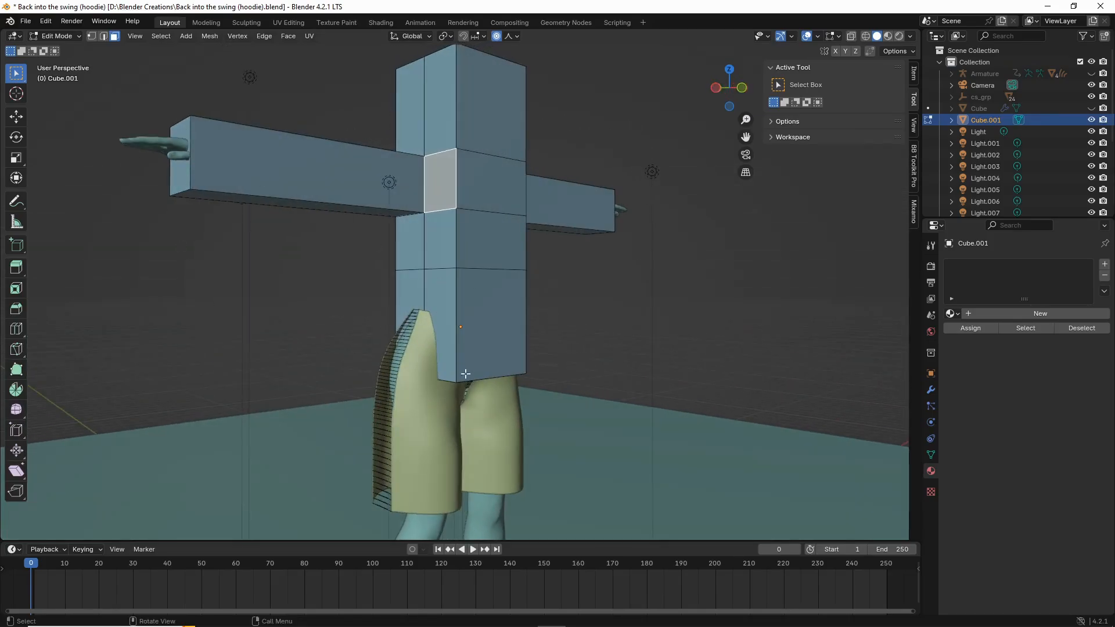
{"action": "middle_click_drag", "start_coordinate": [404, 365], "coordinate": [431, 340]}
{"action": "left_click", "coordinate": [466, 374], "text": "alt"}
{"action": "middle_click_drag", "start_coordinate": [467, 375], "coordinate": [472, 332]}
{"action": "left_click", "coordinate": [489, 362]}
{"action": "left_click", "coordinate": [465, 369], "text": "shift"}
{"action": "middle_click_drag", "start_coordinate": [587, 371], "coordinate": [627, 363]}
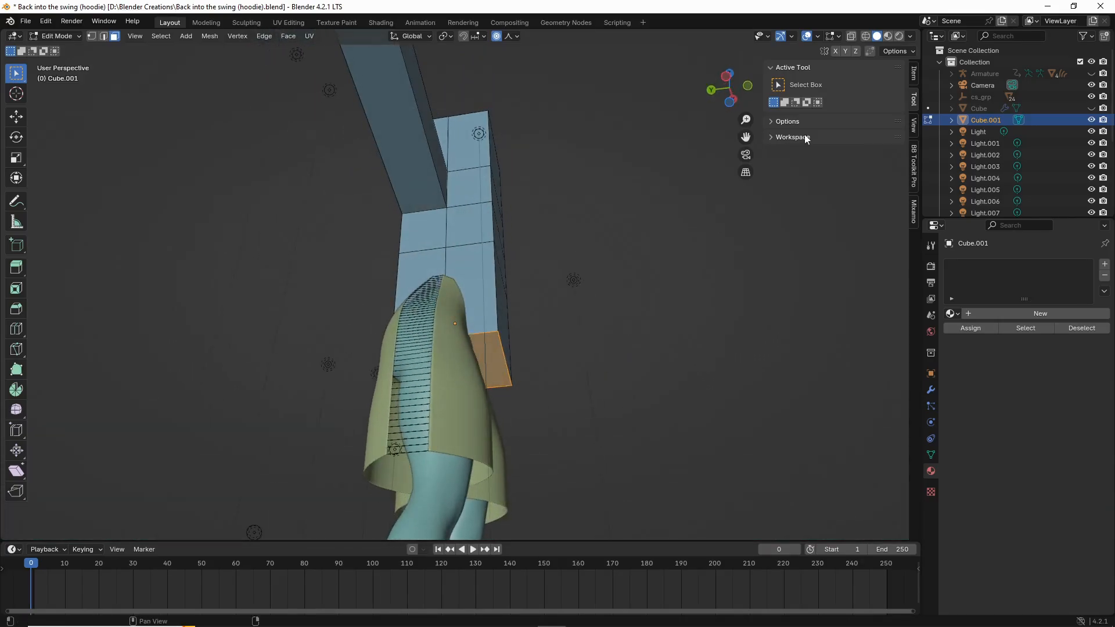
{"action": "left_click", "coordinate": [852, 36]}
{"action": "middle_click_drag", "start_coordinate": [639, 244], "coordinate": [397, 458]}
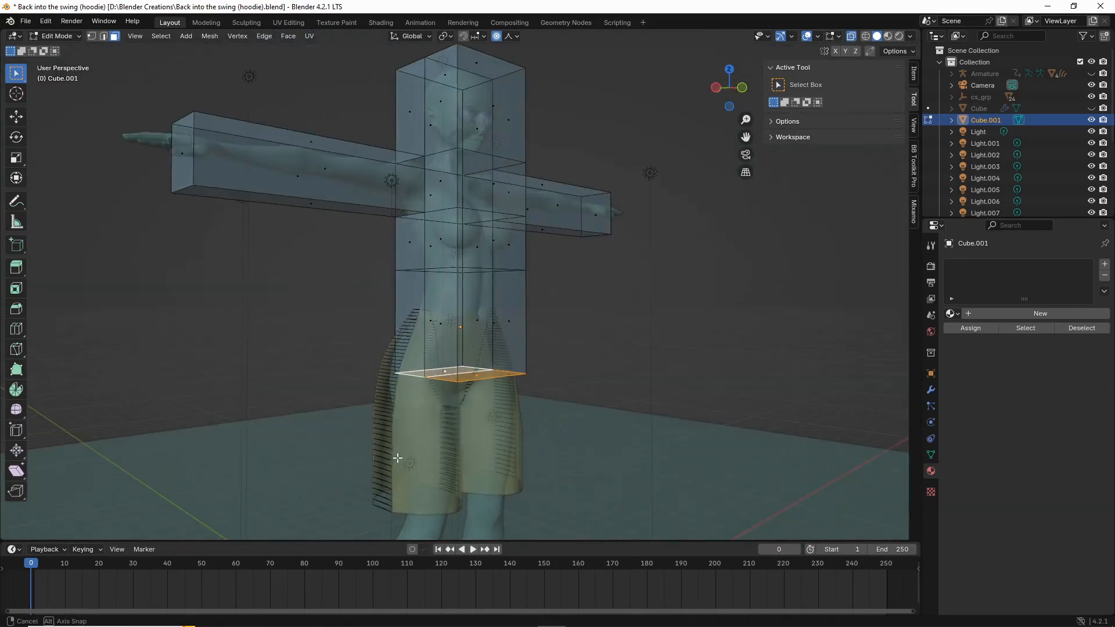
{"action": "left_click", "coordinate": [851, 36]}
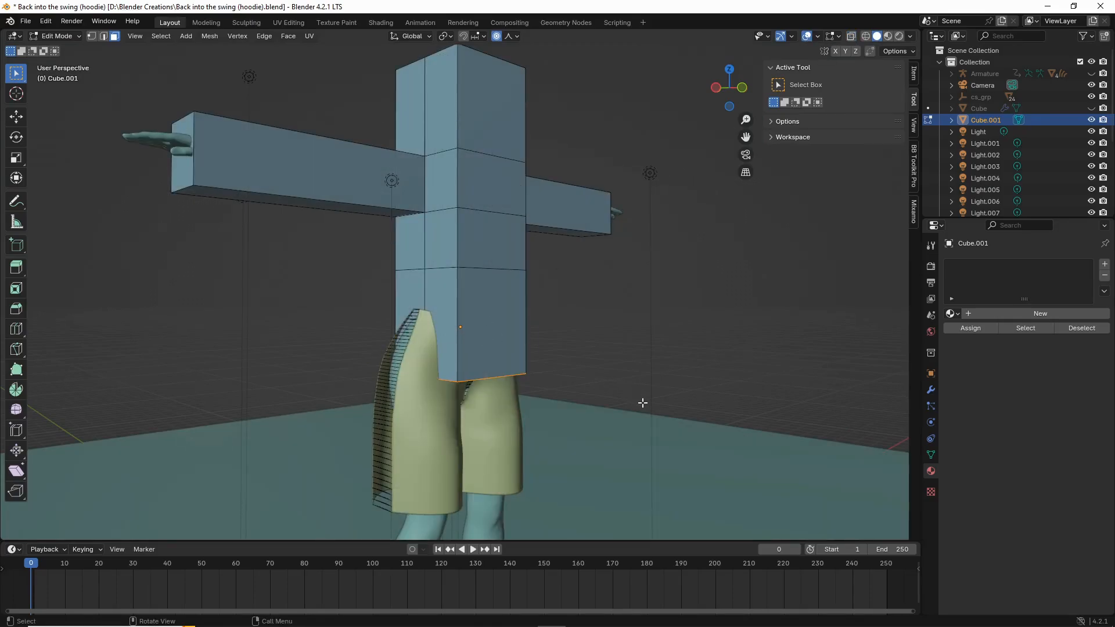
{"action": "key", "text": "s"}
{"action": "key", "text": "x"}
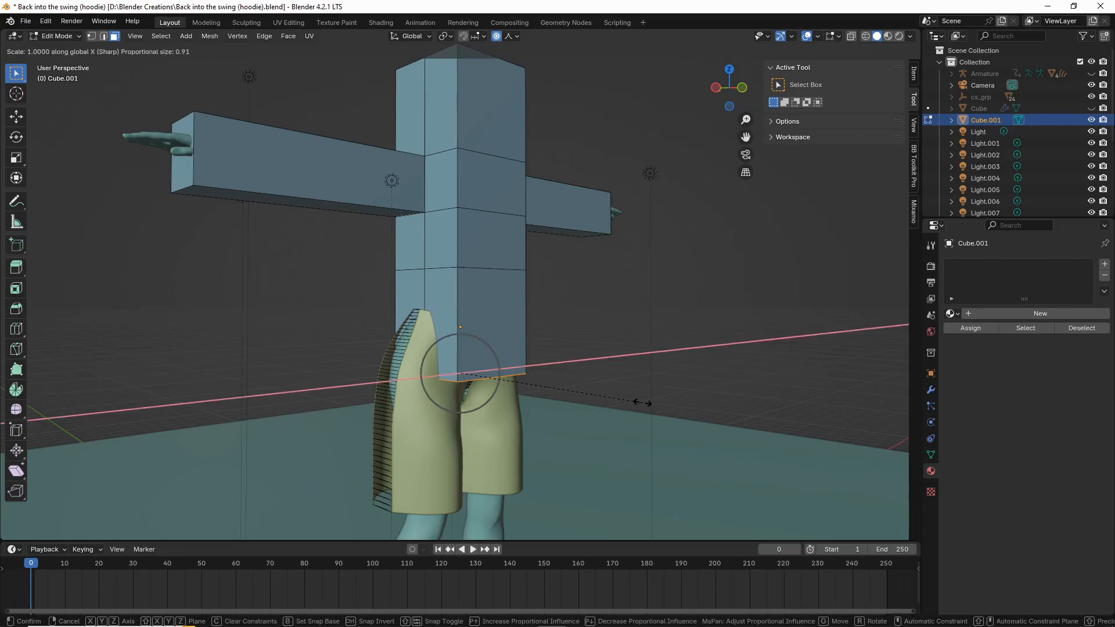
{"action": "left_click", "coordinate": [770, 423]}
Step: Move the bottom faces about 0.317 m along Y over the shorts and scale them wider along Y
{"action": "middle_click_drag", "start_coordinate": [771, 423], "coordinate": [673, 426]}
{"action": "middle_click_drag", "start_coordinate": [503, 267], "coordinate": [432, 374]}
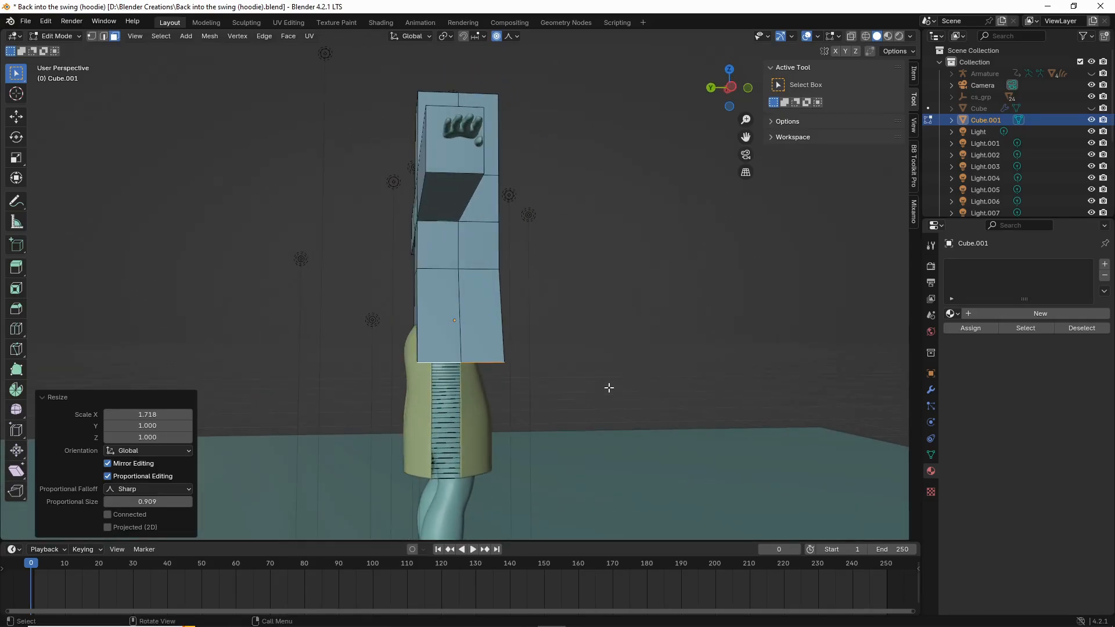
{"action": "key", "text": "g"}
{"action": "key", "text": "y"}
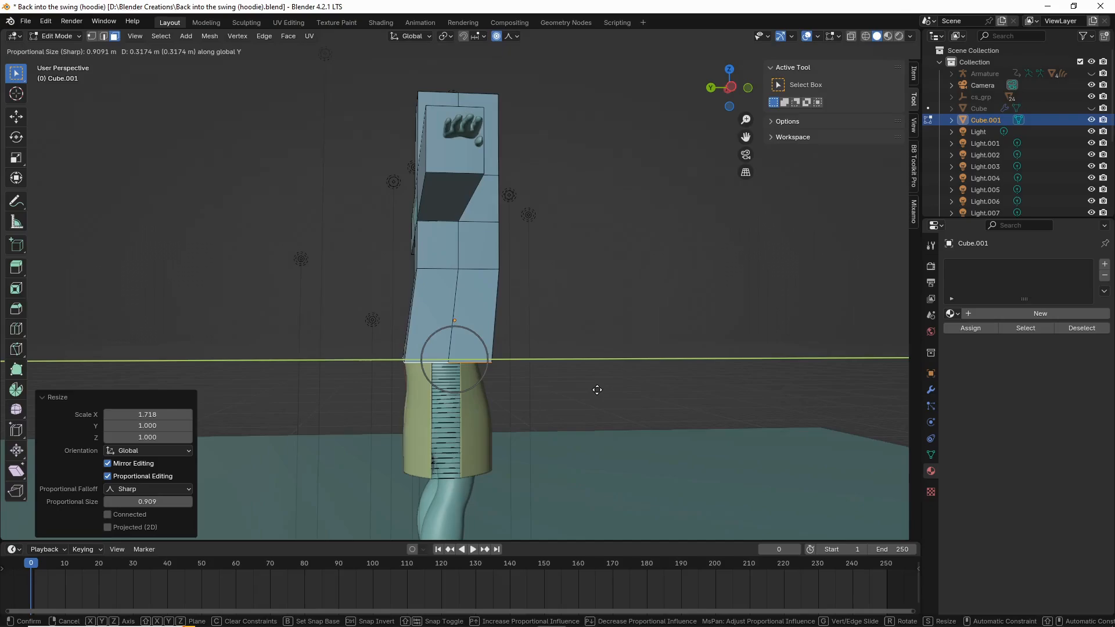
{"action": "left_click", "coordinate": [598, 389]}
{"action": "key", "text": "g"}
{"action": "key", "text": "y"}
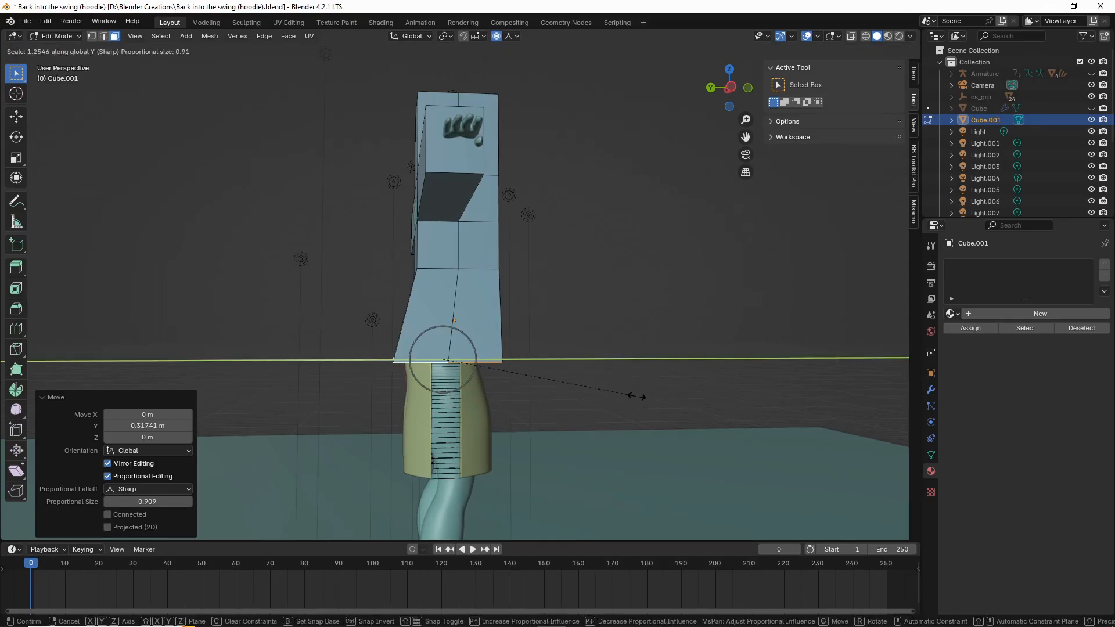
{"action": "left_click", "coordinate": [636, 391]}
Step: Move the upper-back face between the sleeves outward along Y to cover the character's shoulder blades
{"action": "key", "text": "Tab"}
{"action": "left_click", "coordinate": [606, 363]}
{"action": "middle_click_drag", "start_coordinate": [606, 363], "coordinate": [668, 372]}
{"action": "left_click", "coordinate": [399, 230]}
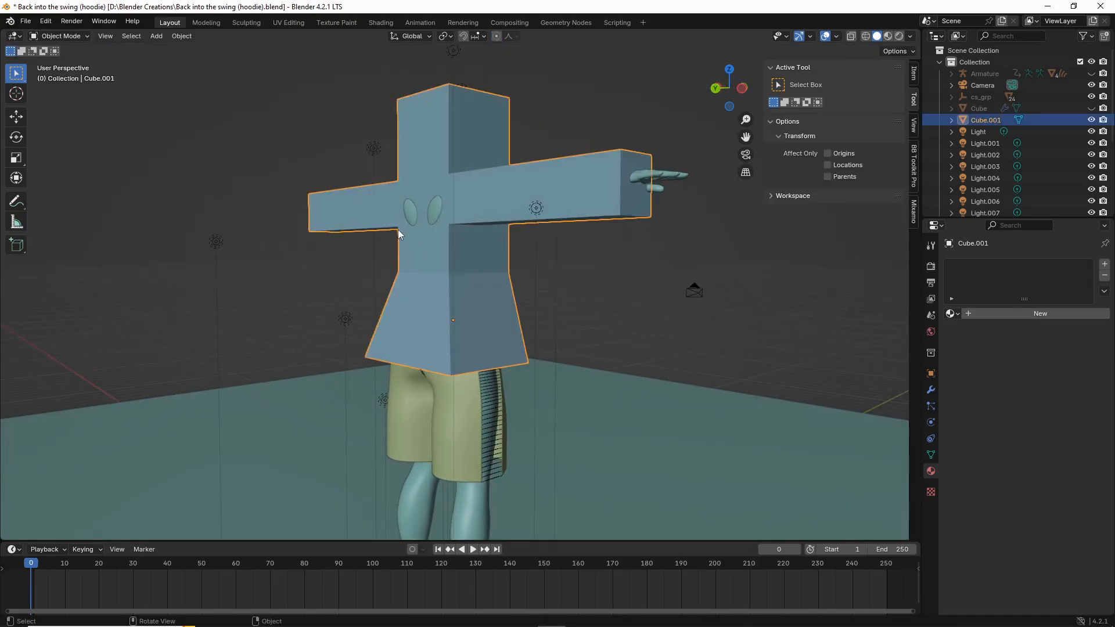
{"action": "key", "text": "Tab"}
{"action": "left_click", "coordinate": [418, 212]}
{"action": "middle_click_drag", "start_coordinate": [538, 294], "coordinate": [512, 340]}
{"action": "key", "text": "g"}
{"action": "key", "text": "y"}
{"action": "left_click", "coordinate": [526, 296]}
{"action": "key", "text": "Tab"}
{"action": "mouse_move", "coordinate": [477, 281]}
{"action": "middle_mouse_down"}
{"action": "mouse_move", "coordinate": [250, 271]}
{"action": "mouse_move", "coordinate": [229, 326]}
{"action": "mouse_move", "coordinate": [284, 372]}
{"action": "mouse_move", "coordinate": [482, 272]}
{"action": "middle_mouse_up"}
{"action": "key", "text": "Tab"}
Step: Add a centred horizontal loop cut around the flared hem section and another around the hood section
{"action": "scroll", "coordinate": [477, 301], "scroll_direction": "up", "scroll_amount": 3}
{"action": "middle_click_drag", "start_coordinate": [431, 325], "coordinate": [503, 347]}
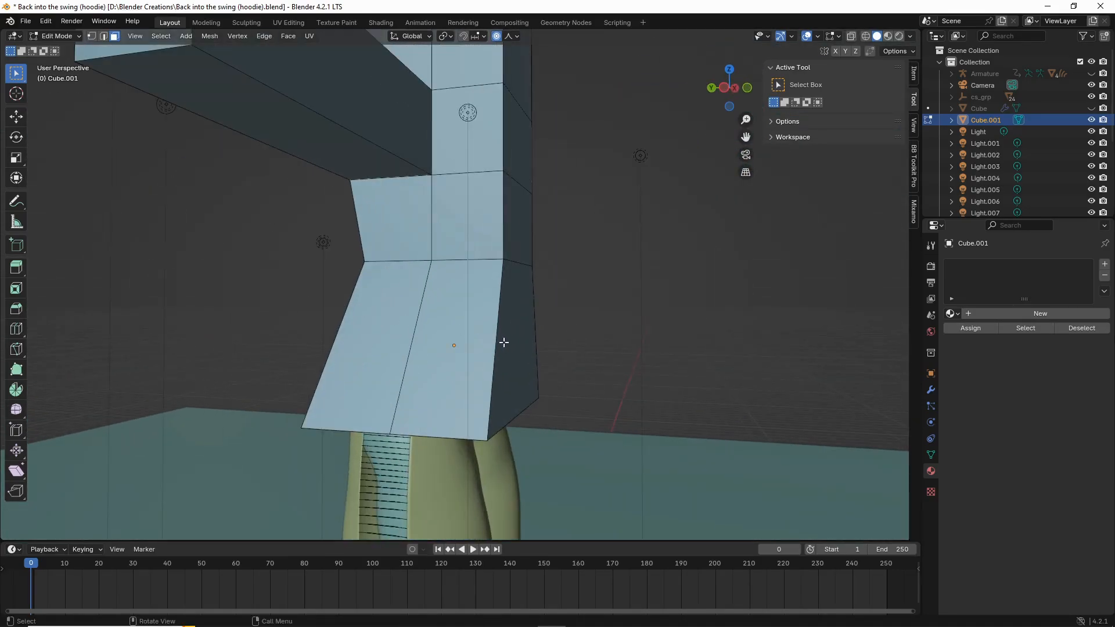
{"action": "key", "text": "ctrl+r"}
{"action": "middle_click_drag", "start_coordinate": [617, 364], "coordinate": [584, 369]}
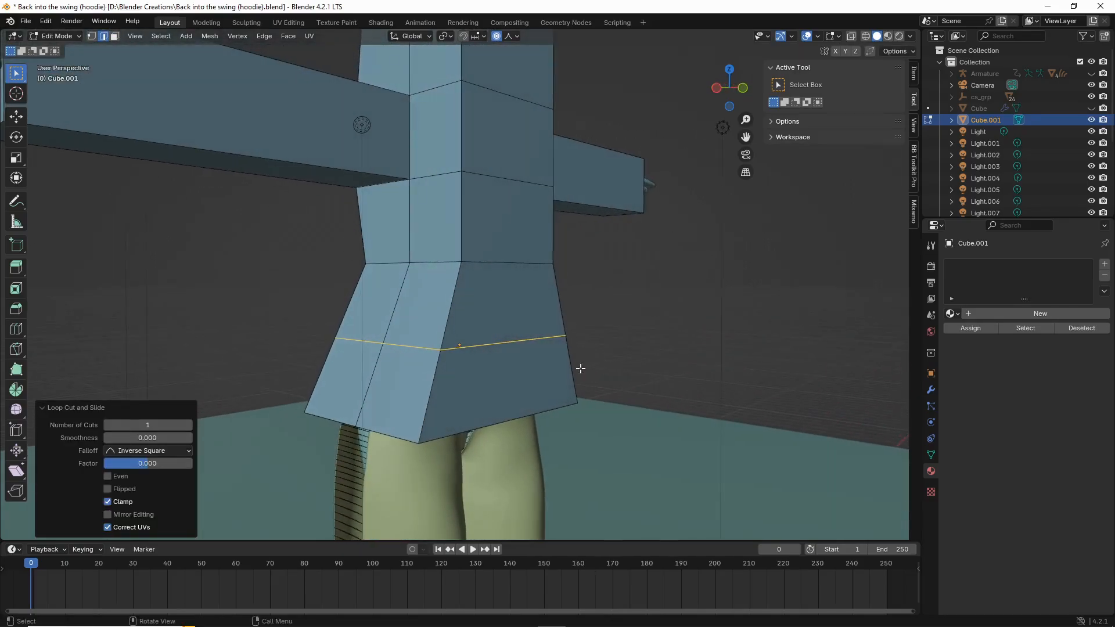
{"action": "scroll", "coordinate": [381, 312], "scroll_direction": "down", "scroll_amount": 2}
{"action": "middle_click_drag", "start_coordinate": [415, 284], "coordinate": [430, 326]}
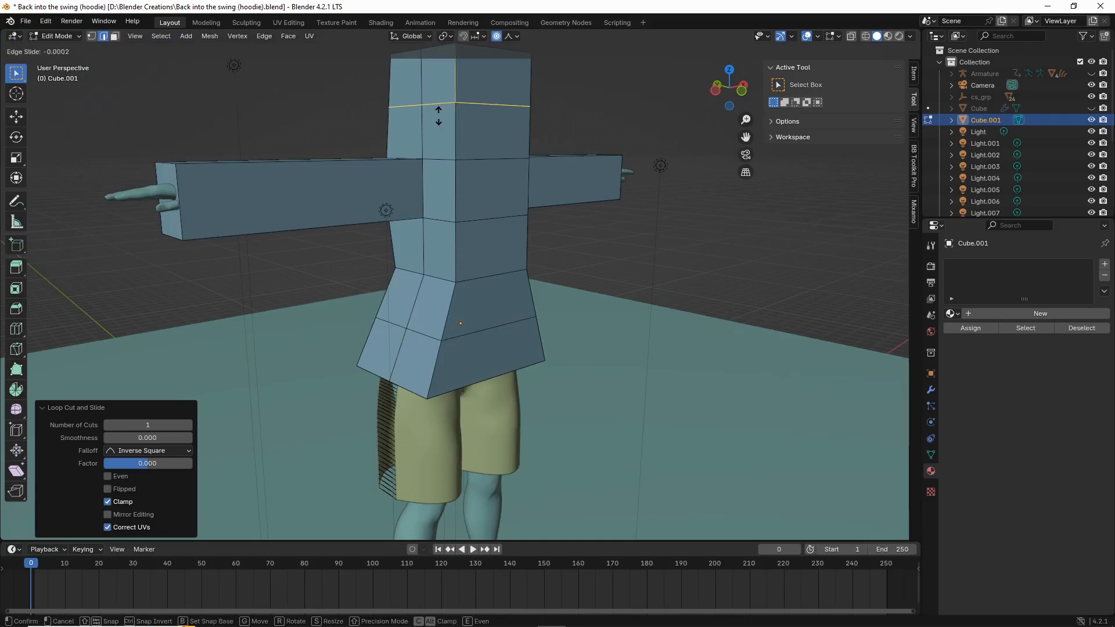
Step: Add a centred vertical loop cut down the front and back, dividing the hoodie into two side halves
{"action": "middle_click_drag", "start_coordinate": [419, 283], "coordinate": [476, 258]}
{"action": "key", "text": "ctrl+r"}
{"action": "left_click", "coordinate": [476, 258]}
{"action": "right_click", "coordinate": [476, 257]}
Step: Add three evenly spaced loop cuts along each of the two sleeves
{"action": "middle_click_drag", "start_coordinate": [435, 361], "coordinate": [325, 330]}
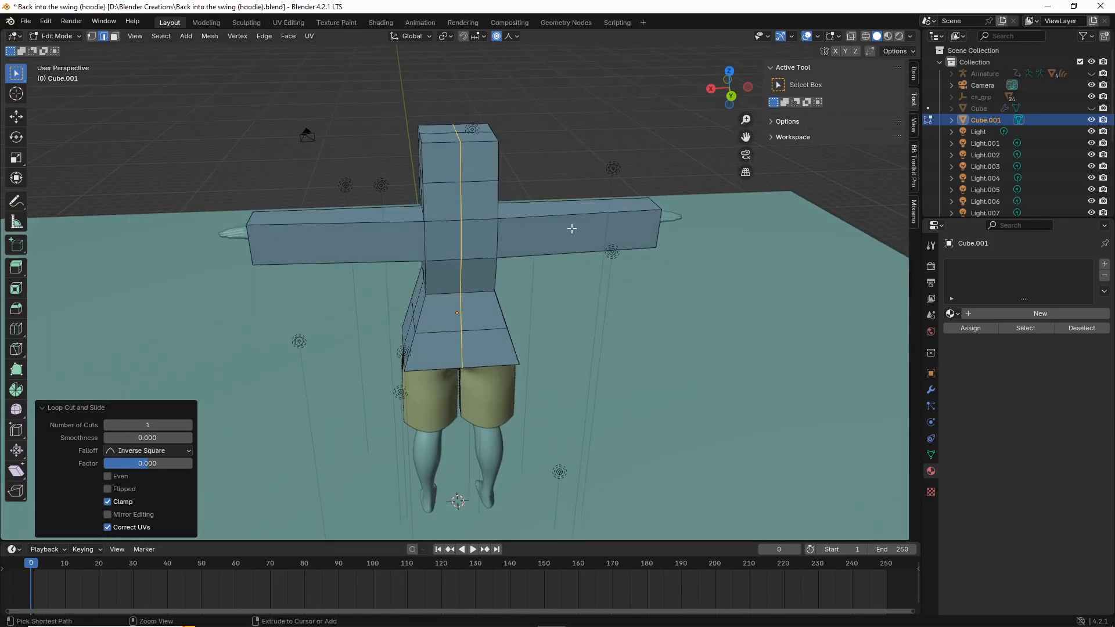
{"action": "key", "text": "ctrl+r"}
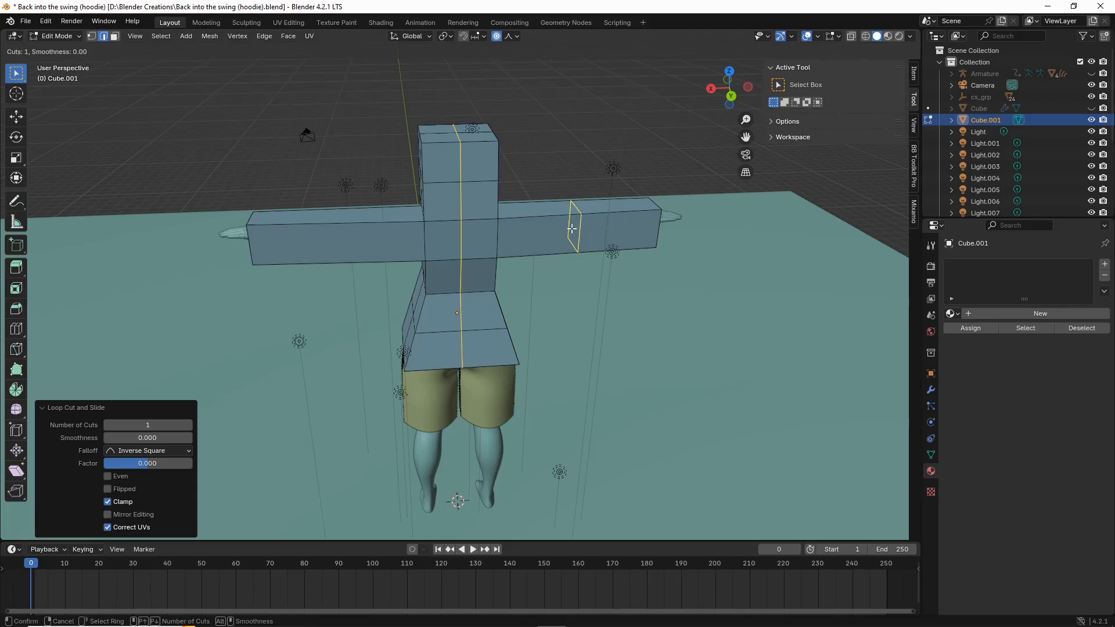
{"action": "key", "text": "4"}
{"action": "key", "text": "BackSpace"}
{"action": "left_click", "coordinate": [572, 229]}
{"action": "right_click", "coordinate": [570, 229]}
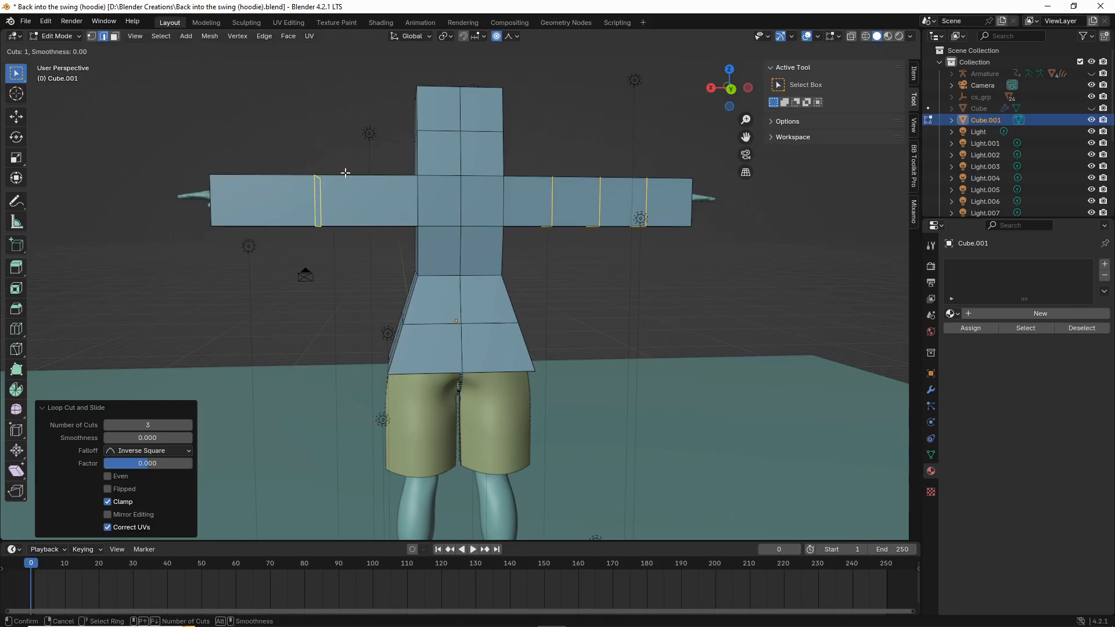
{"action": "left_click", "coordinate": [343, 173]}
{"action": "right_click", "coordinate": [342, 173]}
Step: Examine the blocked-out hoodie and its edge loops from the front, underside and side
{"action": "scroll", "coordinate": [309, 263], "scroll_direction": "down", "scroll_amount": 3}
{"action": "middle_click_drag", "start_coordinate": [309, 263], "coordinate": [597, 239]}
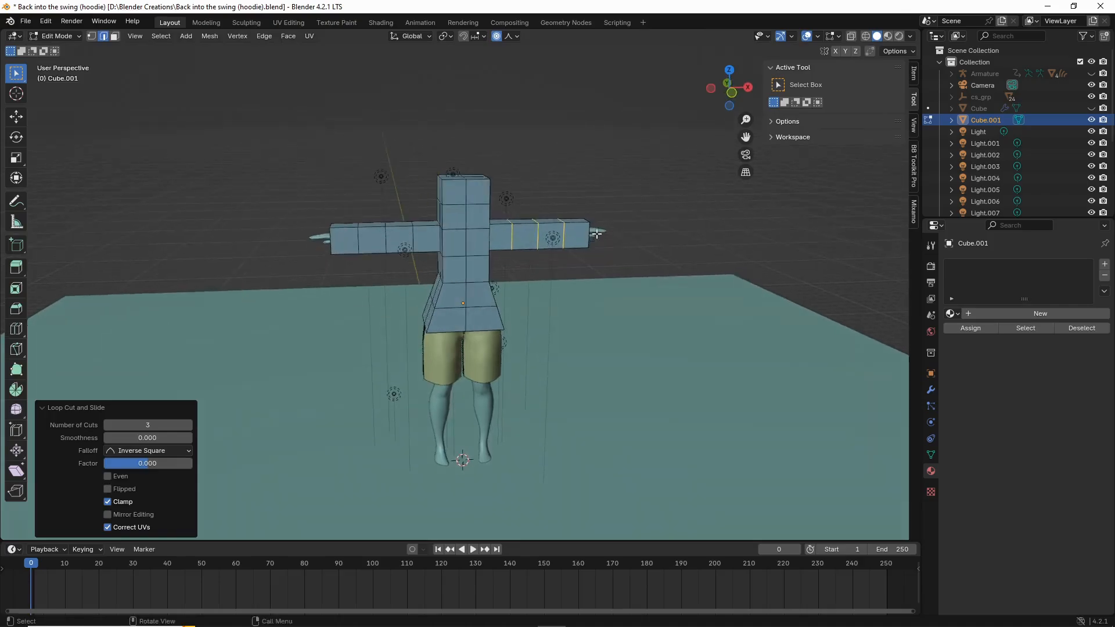
{"action": "key", "text": "Tab"}
{"action": "key", "text": "Tab"}
{"action": "scroll", "coordinate": [473, 279], "scroll_direction": "up", "scroll_amount": 4}
{"action": "middle_click_drag", "start_coordinate": [473, 279], "coordinate": [509, 227]}
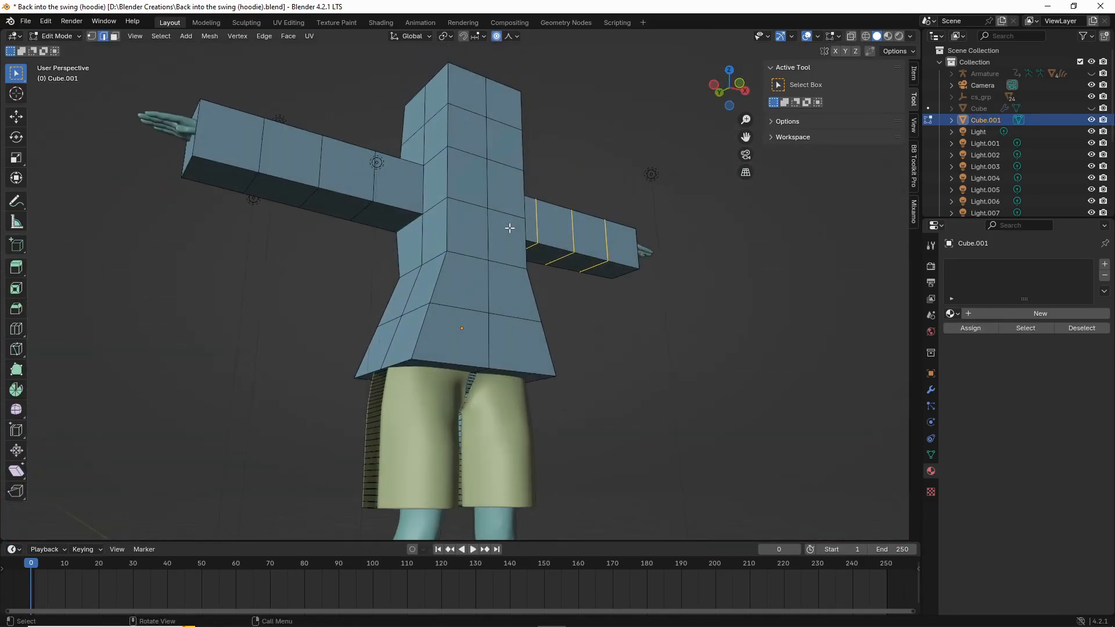
{"action": "left_click_drag", "start_coordinate": [745, 138], "coordinate": [742, 166]}
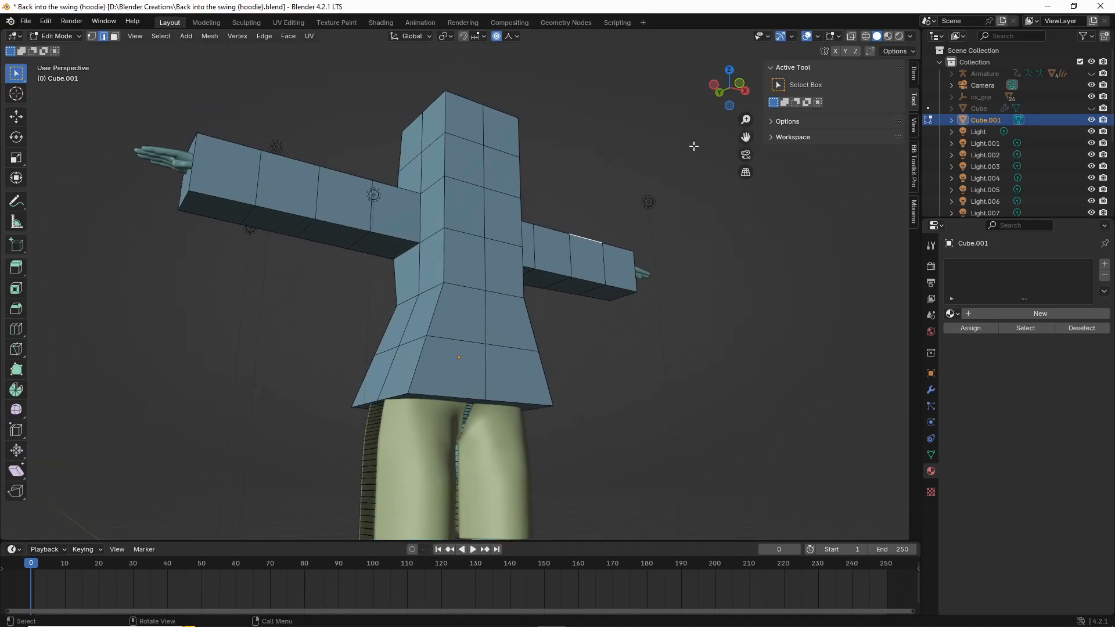
{"action": "middle_click_drag", "start_coordinate": [639, 135], "coordinate": [631, 151]}
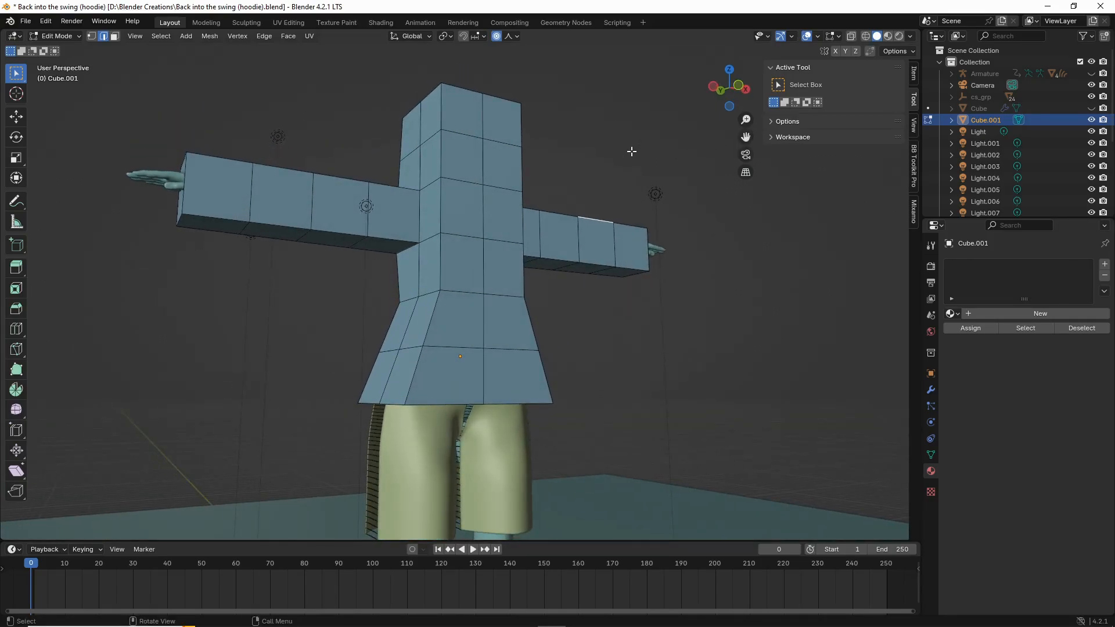
{"action": "middle_click_drag", "start_coordinate": [531, 219], "coordinate": [559, 247]}
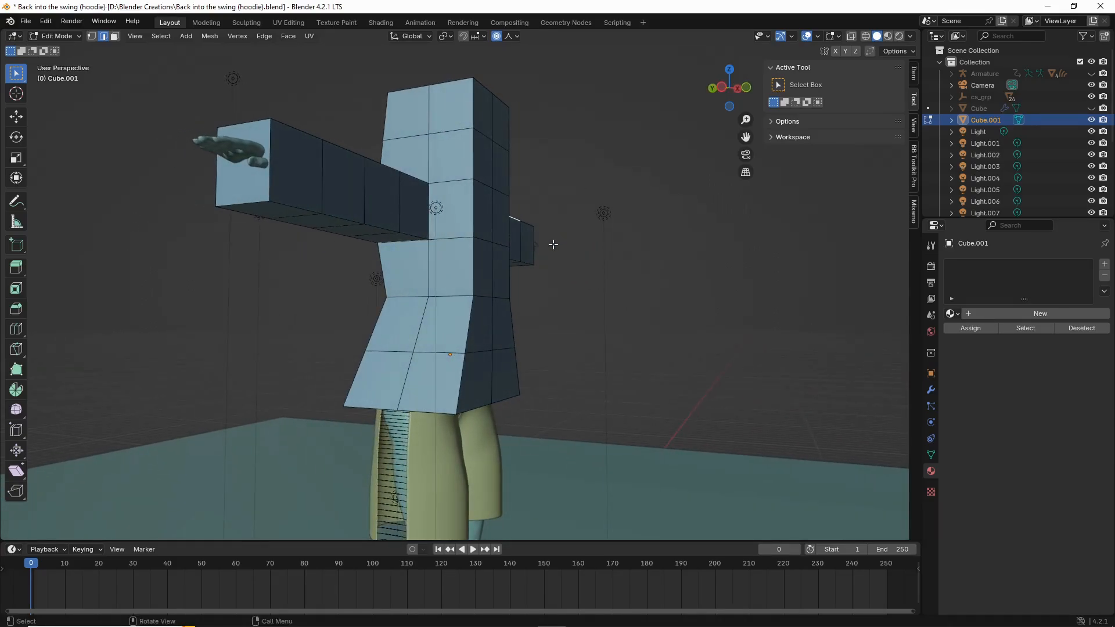
{"action": "mouse_move", "coordinate": [356, 197]}
{"action": "middle_mouse_down"}
{"action": "mouse_move", "coordinate": [366, 201]}
{"action": "mouse_move", "coordinate": [303, 237]}
{"action": "mouse_move", "coordinate": [347, 268]}
{"action": "mouse_move", "coordinate": [357, 207]}
{"action": "middle_mouse_up"}
{"action": "middle_click_drag", "start_coordinate": [441, 163], "coordinate": [450, 189]}
Step: Delete the four front hood faces, the sleeve-end faces and the bottom hem faces to open the hoodie
{"action": "left_click", "coordinate": [454, 168]}
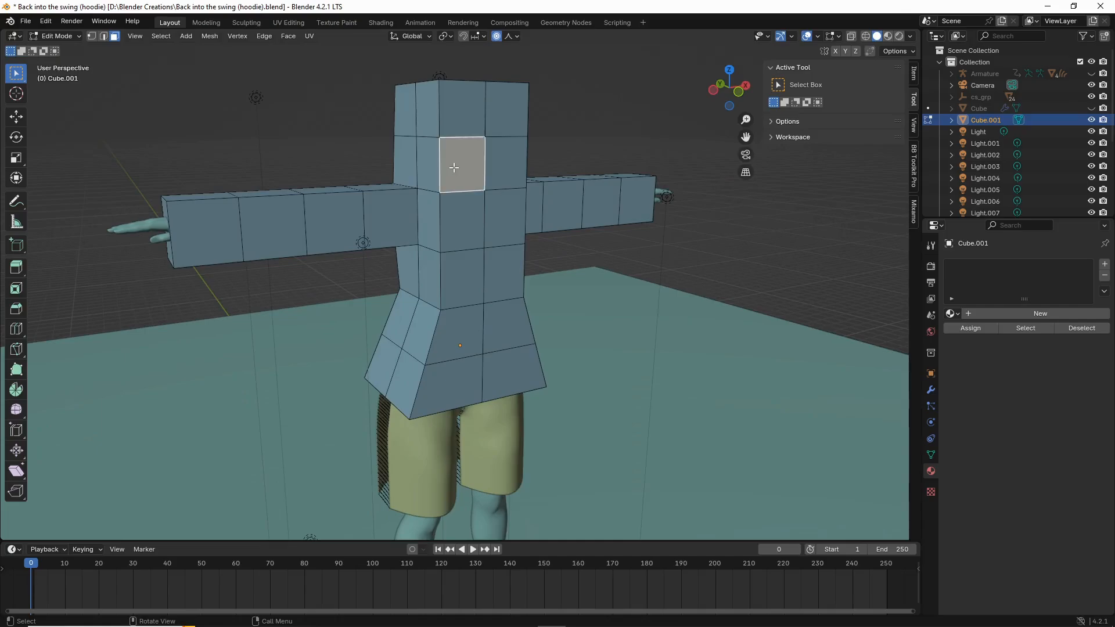
{"action": "left_click", "coordinate": [454, 108], "text": "shift"}
{"action": "left_click", "coordinate": [494, 116], "text": "shift"}
{"action": "left_click", "coordinate": [498, 164], "text": "shift"}
{"action": "middle_click_drag", "start_coordinate": [498, 164], "coordinate": [411, 166]}
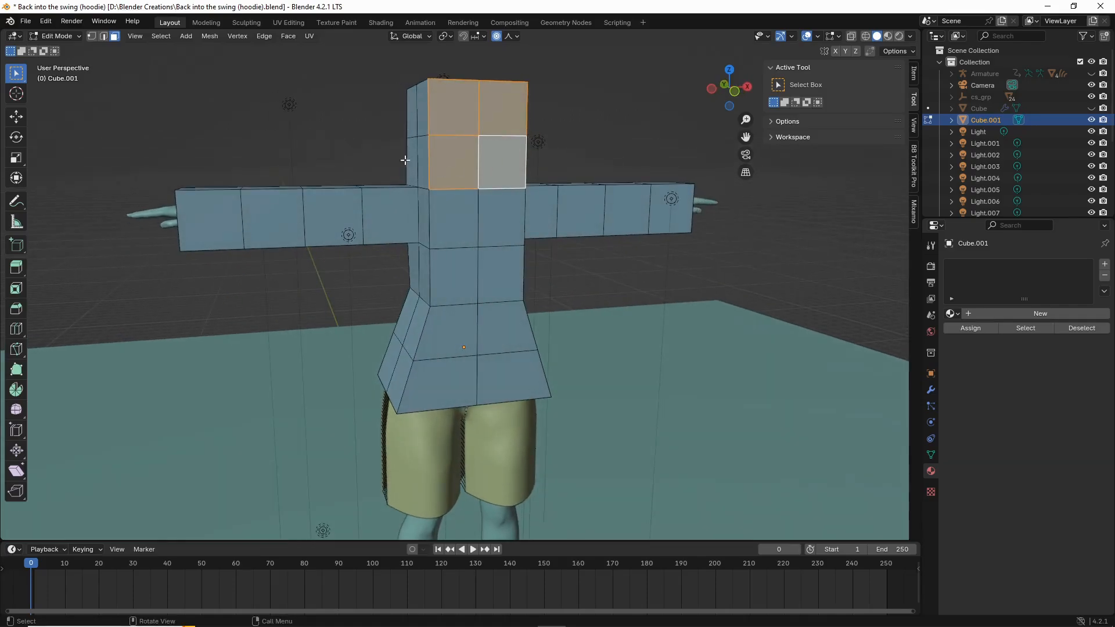
{"action": "middle_click_drag", "start_coordinate": [455, 226], "coordinate": [415, 226]}
{"action": "left_click", "coordinate": [415, 226], "text": "shift"}
{"action": "middle_click_drag", "start_coordinate": [686, 265], "coordinate": [537, 239]}
{"action": "middle_click_drag", "start_coordinate": [447, 305], "coordinate": [373, 393]}
{"action": "left_click", "coordinate": [328, 406], "text": "shift"}
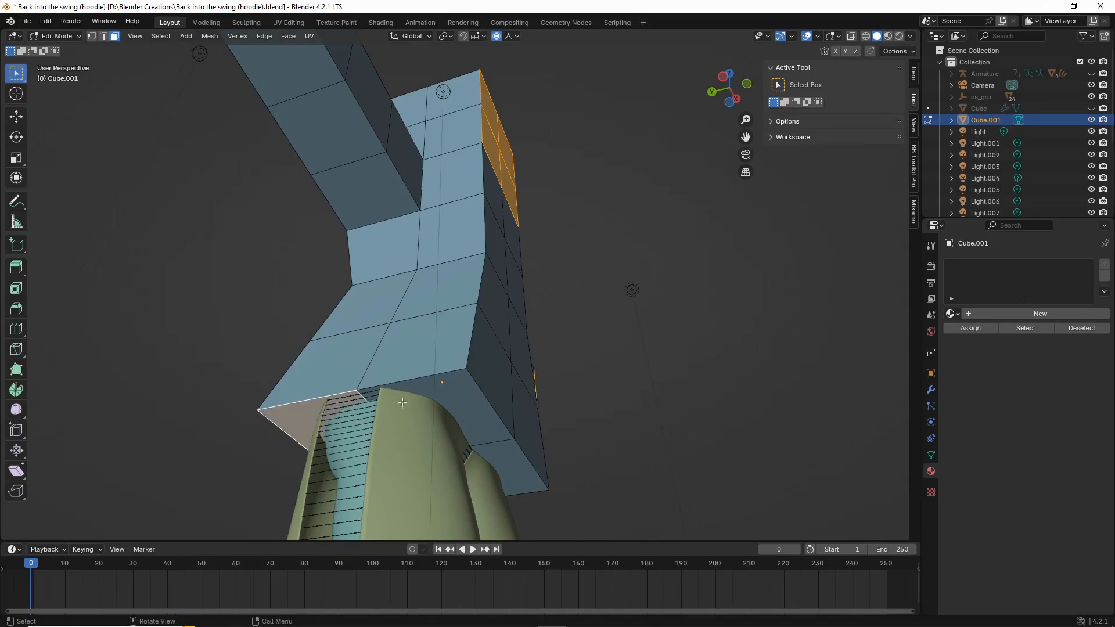
{"action": "left_click", "coordinate": [432, 405], "text": "shift"}
{"action": "left_click", "coordinate": [505, 449], "text": "shift"}
{"action": "middle_click_drag", "start_coordinate": [691, 436], "coordinate": [508, 426]}
{"action": "left_click", "coordinate": [500, 394], "text": "shift"}
{"action": "middle_click_drag", "start_coordinate": [303, 299], "coordinate": [478, 327]}
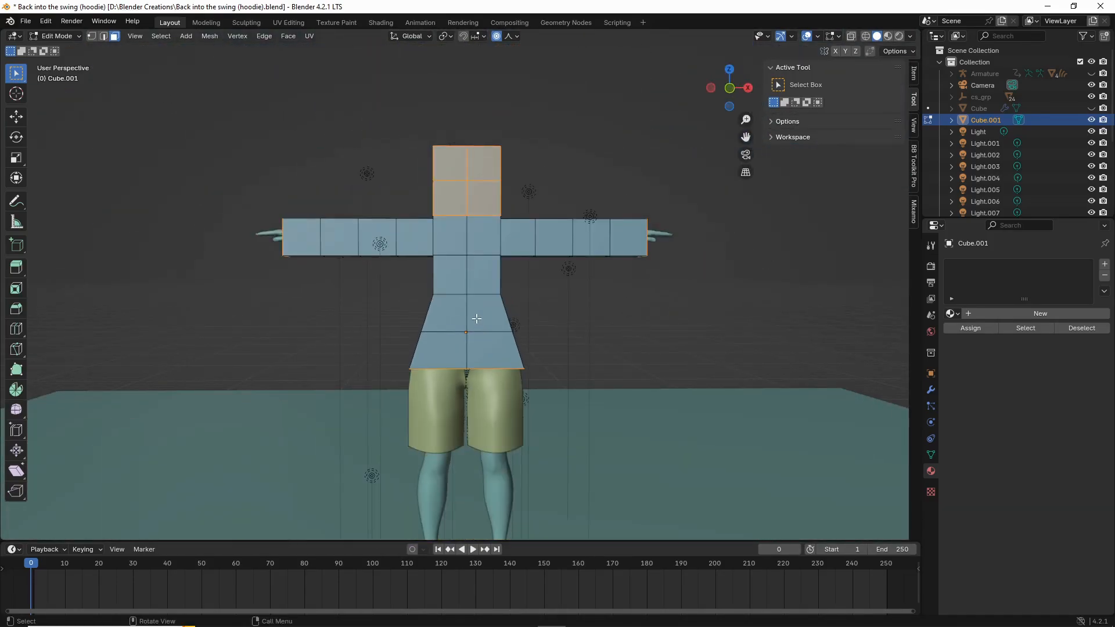
{"action": "key", "text": "x"}
{"action": "left_click", "coordinate": [474, 345]}
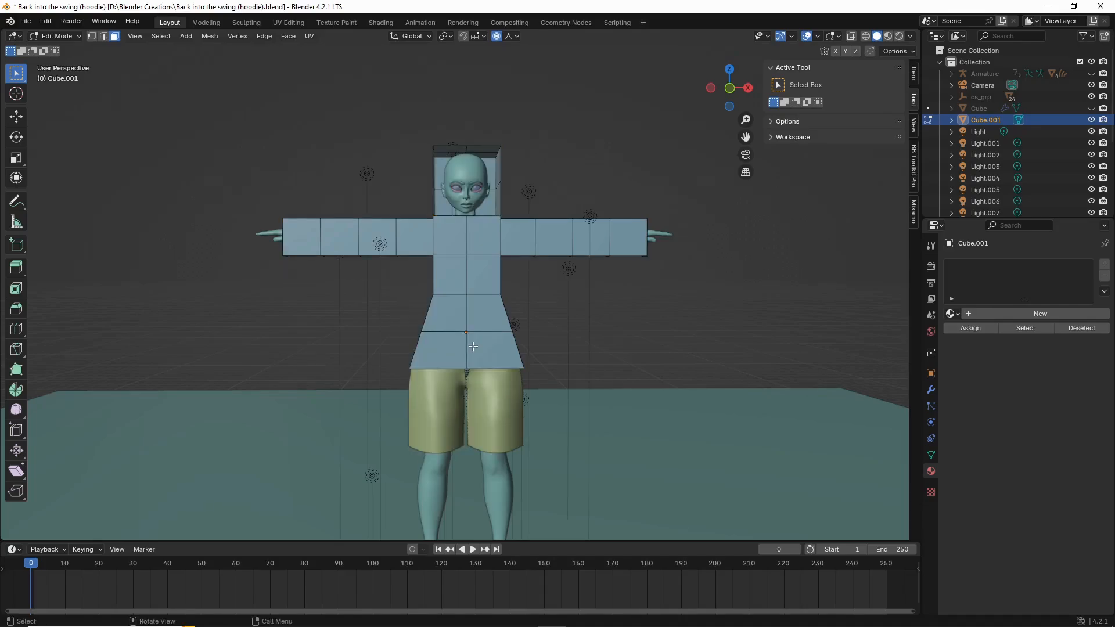
Step: Subdivide the entire hoodie mesh three times with one cut each
{"action": "middle_click_drag", "start_coordinate": [604, 277], "coordinate": [492, 233]}
{"action": "scroll", "coordinate": [492, 233], "scroll_direction": "up", "scroll_amount": 3}
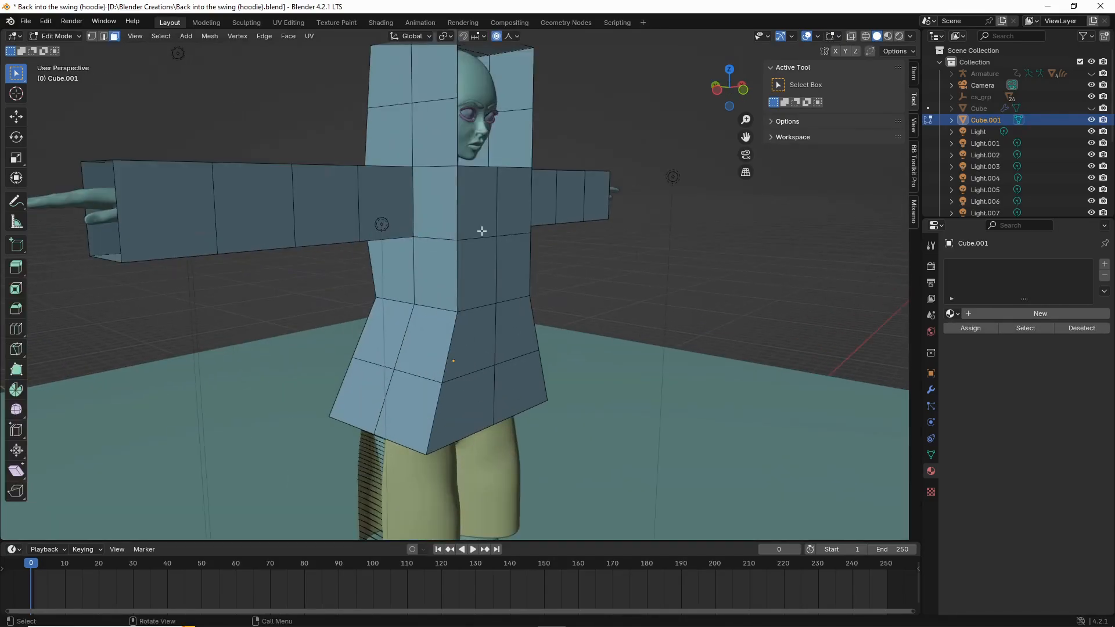
{"action": "key", "text": "a"}
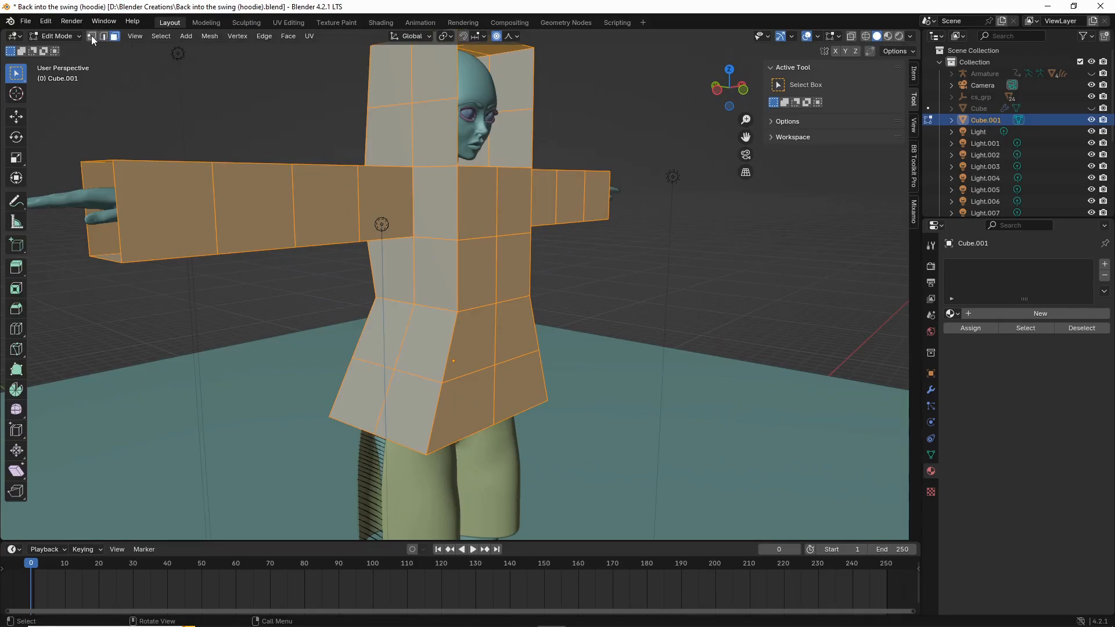
{"action": "right_click", "coordinate": [488, 209]}
{"action": "left_click", "coordinate": [486, 208]}
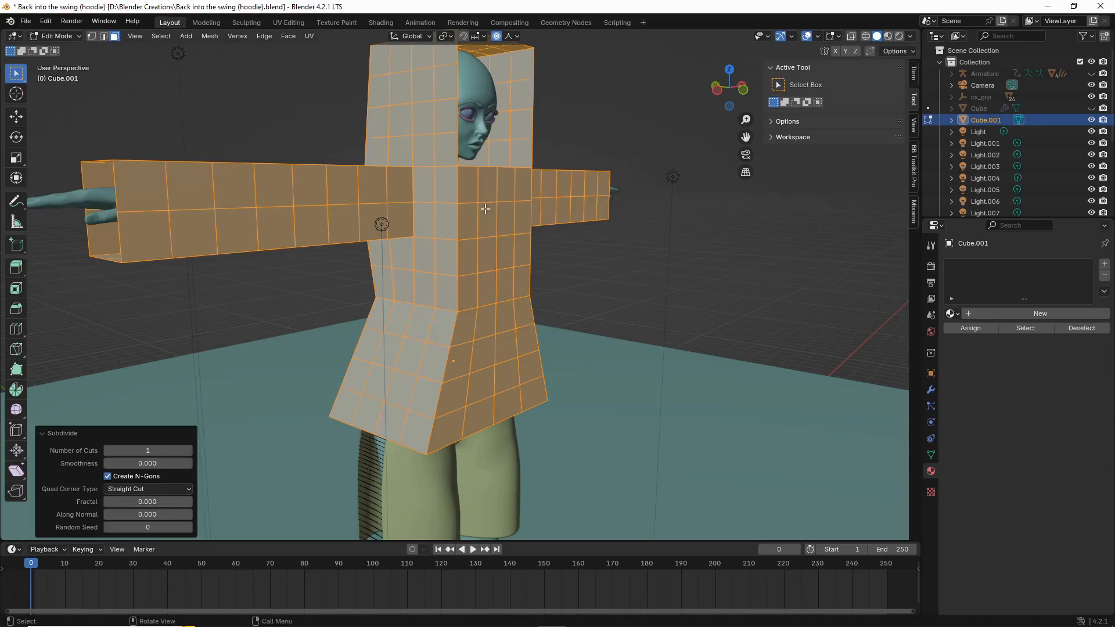
{"action": "right_click", "coordinate": [486, 208]}
{"action": "left_click", "coordinate": [486, 208]}
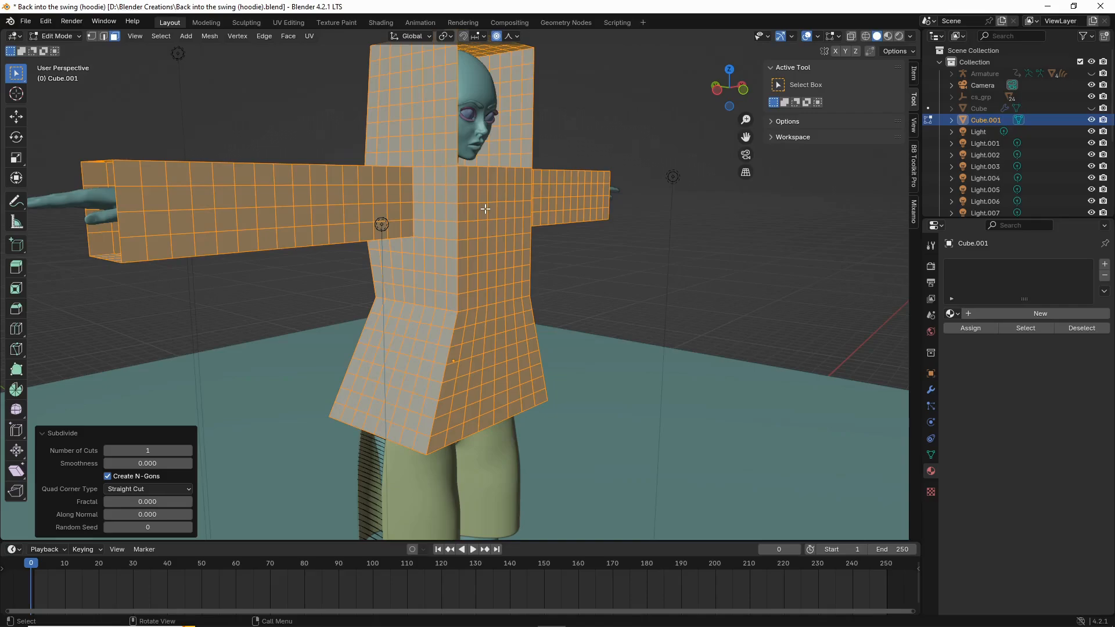
{"action": "right_click", "coordinate": [486, 209]}
{"action": "left_click", "coordinate": [485, 208]}
Step: Examine the density of the subdivided mesh around the hood, sleeves and body
{"action": "middle_click_drag", "start_coordinate": [486, 208], "coordinate": [244, 162]}
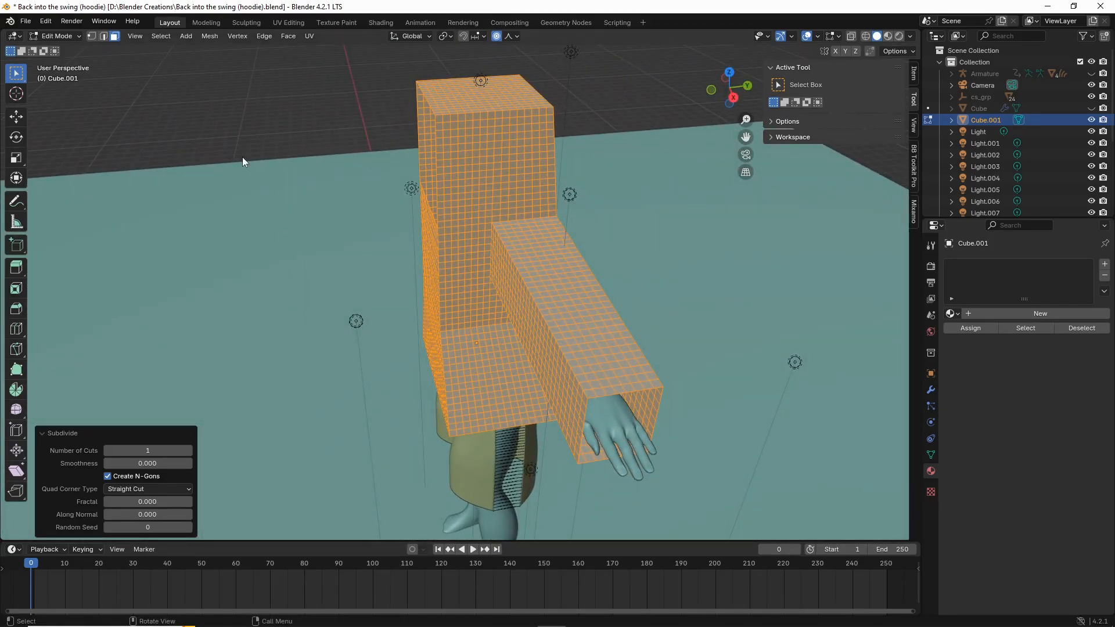
{"action": "key", "text": "Tab"}
{"action": "key", "text": "Tab"}
{"action": "middle_click_drag", "start_coordinate": [534, 185], "coordinate": [580, 249]}
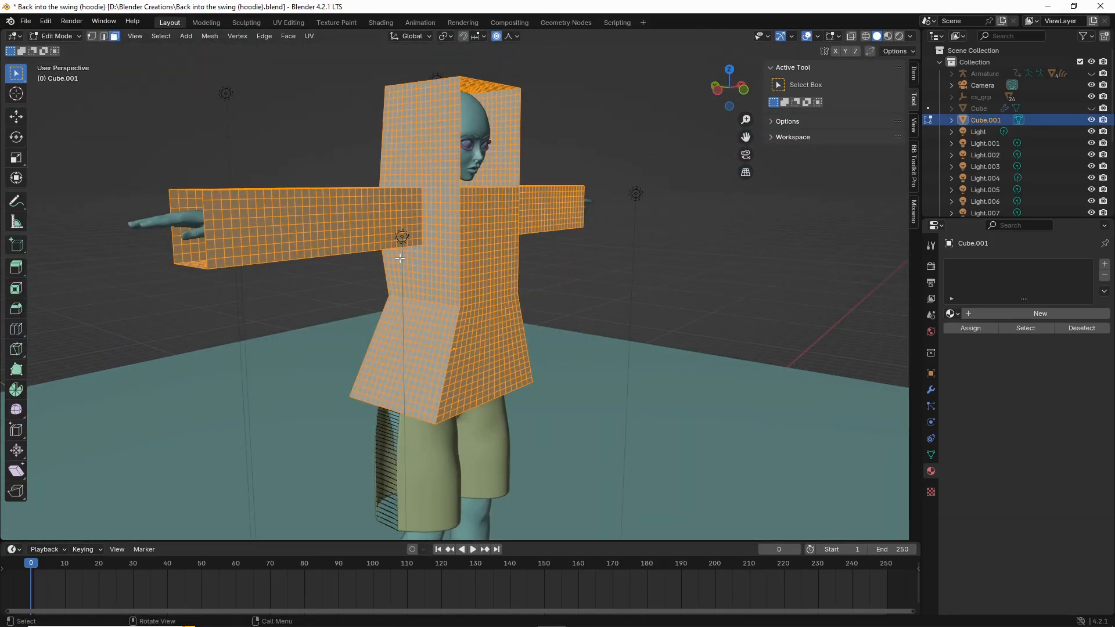
{"action": "middle_click_drag", "start_coordinate": [312, 224], "coordinate": [617, 264]}
{"action": "scroll", "coordinate": [360, 244], "scroll_direction": "down", "scroll_amount": 5}
{"action": "scroll", "coordinate": [617, 265], "scroll_direction": "up", "scroll_amount": 5}
Step: Try one more subdivision of the entire hoodie mesh and undo it
{"action": "right_click", "coordinate": [498, 241]}
{"action": "left_click", "coordinate": [498, 240]}
{"action": "scroll", "coordinate": [527, 254], "scroll_direction": "down", "scroll_amount": 3}
{"action": "middle_click_drag", "start_coordinate": [537, 253], "coordinate": [394, 219]}
{"action": "key", "text": "ctrl+z"}
Step: Return the hoodie mesh to Object Mode
{"action": "key", "text": "Tab"}
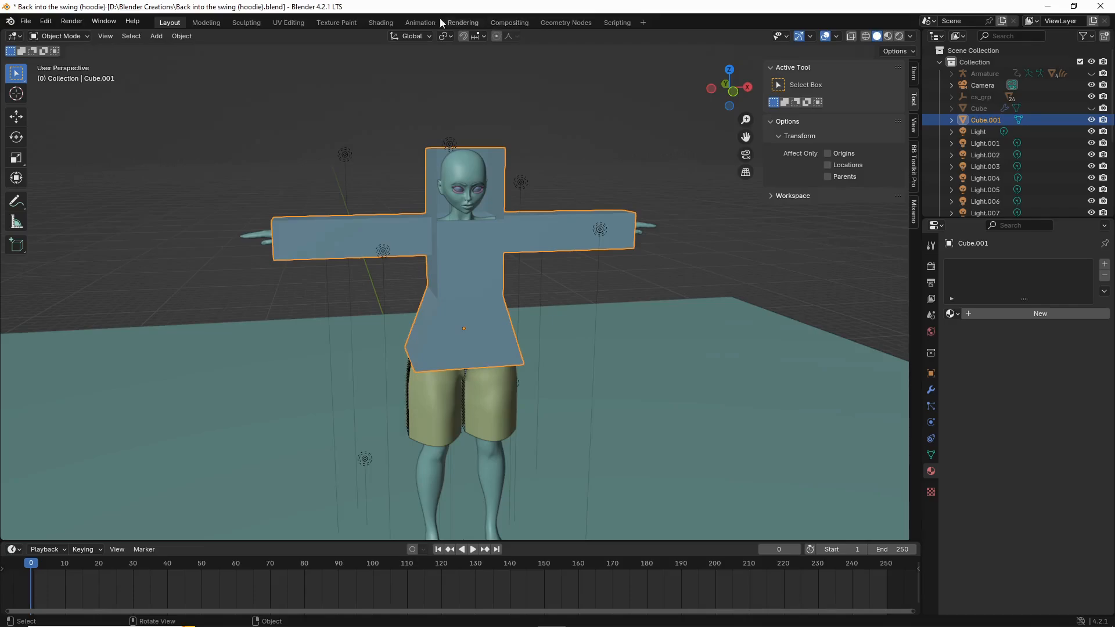
Step: Switch the hoodie to sculpting in the Sculpting workspace and enable X-axis mirroring
{"action": "left_click", "coordinate": [237, 25]}
{"action": "scroll", "coordinate": [468, 149], "scroll_direction": "down", "scroll_amount": 2}
{"action": "middle_click_drag", "start_coordinate": [406, 249], "coordinate": [454, 267]}
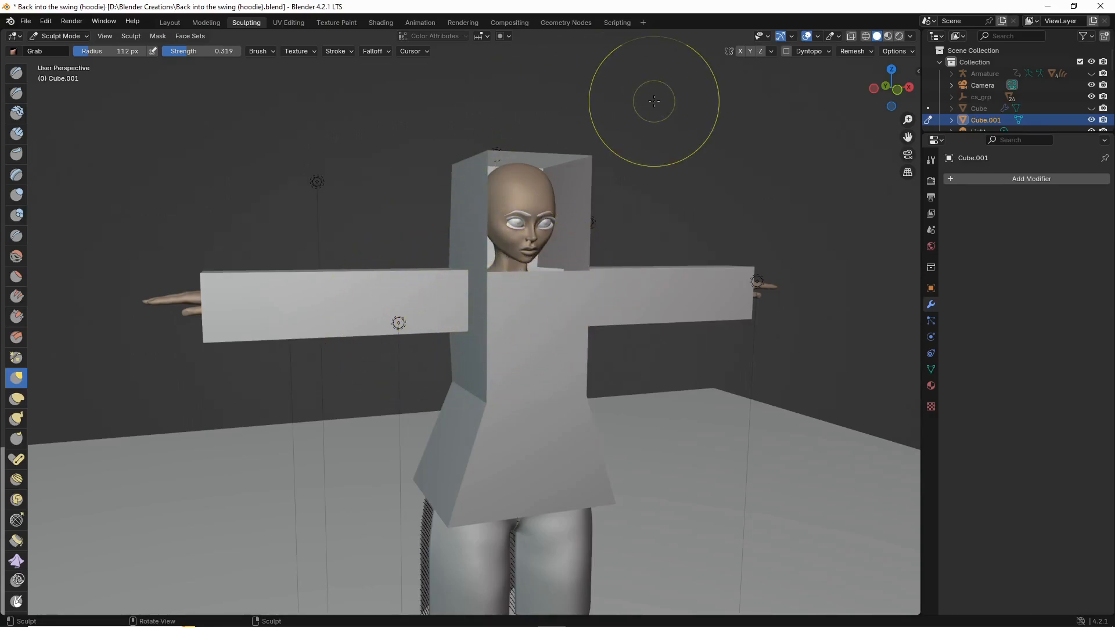
{"action": "left_click", "coordinate": [741, 51]}
{"action": "mouse_move", "coordinate": [691, 306]}
{"action": "left_mouse_down"}
{"action": "mouse_move", "coordinate": [695, 355]}
{"action": "mouse_move", "coordinate": [685, 249]}
{"action": "mouse_move", "coordinate": [667, 435]}
{"action": "mouse_move", "coordinate": [665, 272]}
{"action": "mouse_move", "coordinate": [660, 339]}
{"action": "left_mouse_up"}
{"action": "key", "text": "ctrl+z"}
Step: Round off the boxy sleeves with the Smooth brush, working around the cuffs, undersides and upper arms
{"action": "left_click", "coordinate": [16, 256]}
{"action": "middle_click_drag", "start_coordinate": [385, 337], "coordinate": [419, 349]}
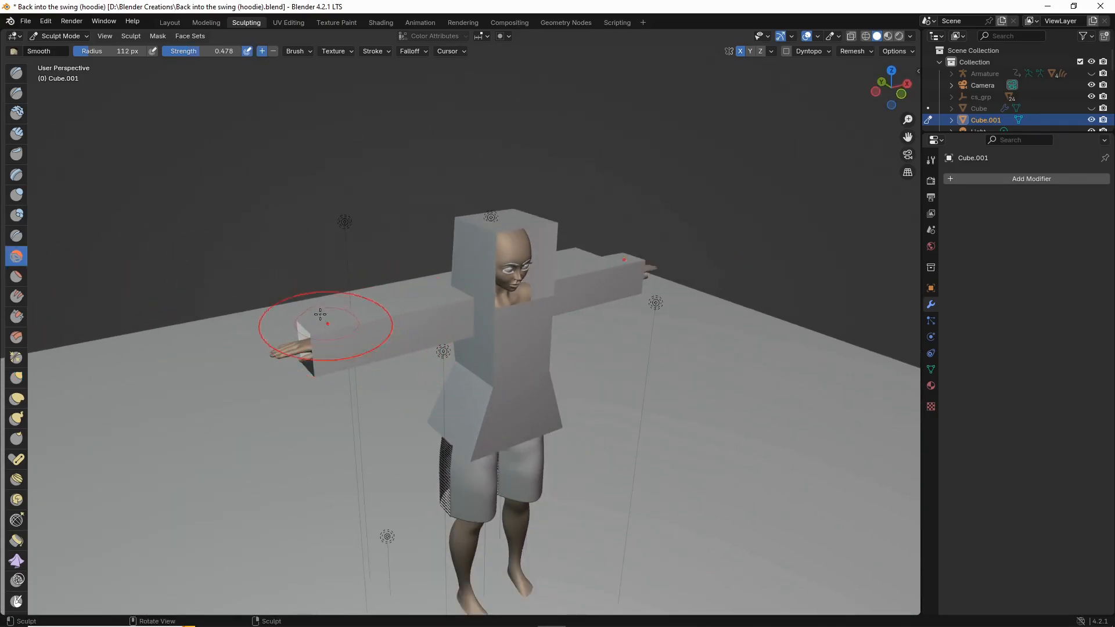
{"action": "scroll", "coordinate": [158, 115], "scroll_direction": "up", "scroll_amount": 3}
{"action": "mouse_move", "coordinate": [167, 351]}
{"action": "left_mouse_down"}
{"action": "mouse_move", "coordinate": [264, 344]}
{"action": "mouse_move", "coordinate": [492, 284]}
{"action": "mouse_move", "coordinate": [523, 348]}
{"action": "mouse_move", "coordinate": [476, 343]}
{"action": "mouse_move", "coordinate": [522, 407]}
{"action": "mouse_move", "coordinate": [499, 360]}
{"action": "left_mouse_up"}
{"action": "left_click_drag", "start_coordinate": [334, 370], "coordinate": [255, 392]}
{"action": "middle_click_drag", "start_coordinate": [317, 371], "coordinate": [329, 306]}
{"action": "mouse_move", "coordinate": [389, 302]}
{"action": "left_mouse_down"}
{"action": "mouse_move", "coordinate": [406, 294]}
{"action": "mouse_move", "coordinate": [206, 234]}
{"action": "mouse_move", "coordinate": [256, 257]}
{"action": "left_mouse_up"}
{"action": "middle_click_drag", "start_coordinate": [262, 260], "coordinate": [487, 293]}
{"action": "mouse_move", "coordinate": [487, 293]}
{"action": "left_mouse_down"}
{"action": "mouse_move", "coordinate": [569, 318]}
{"action": "mouse_move", "coordinate": [610, 317]}
{"action": "left_mouse_up"}
{"action": "middle_click_drag", "start_coordinate": [619, 319], "coordinate": [712, 308]}
Step: Smooth the hard edges of the hoodie's torso down to the hem with the Smooth brush
{"action": "mouse_move", "coordinate": [659, 315]}
{"action": "left_mouse_down"}
{"action": "mouse_move", "coordinate": [683, 312]}
{"action": "mouse_move", "coordinate": [451, 333]}
{"action": "mouse_move", "coordinate": [465, 415]}
{"action": "left_mouse_up"}
{"action": "middle_click_drag", "start_coordinate": [465, 412], "coordinate": [360, 412]}
{"action": "scroll", "coordinate": [383, 415], "scroll_direction": "down", "scroll_amount": 3}
{"action": "left_click_drag", "start_coordinate": [435, 433], "coordinate": [455, 408]}
{"action": "mouse_move", "coordinate": [500, 414]}
{"action": "middle_mouse_down"}
{"action": "mouse_move", "coordinate": [487, 413]}
{"action": "mouse_move", "coordinate": [513, 401]}
{"action": "middle_mouse_up"}
{"action": "middle_click_drag", "start_coordinate": [486, 349], "coordinate": [507, 299]}
Step: Round off the square hood and smooth the neck, shoulders and sides of the torso with the Smooth brush
{"action": "left_click_drag", "start_coordinate": [480, 239], "coordinate": [524, 228]}
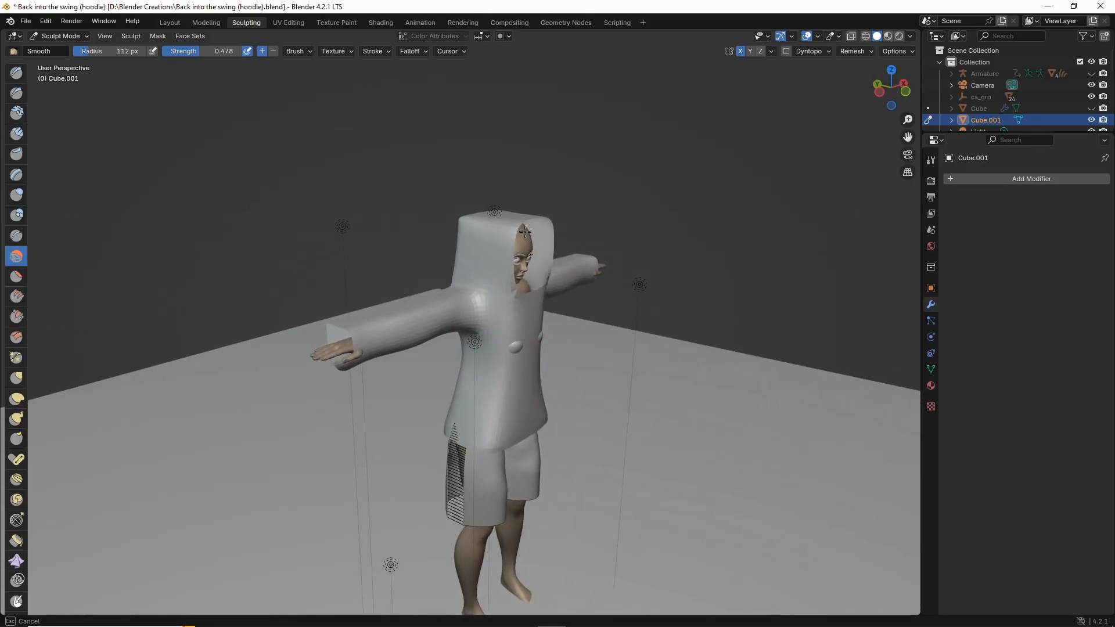
{"action": "middle_click_drag", "start_coordinate": [477, 230], "coordinate": [619, 309]}
{"action": "left_click_drag", "start_coordinate": [524, 295], "coordinate": [476, 300]}
{"action": "left_click_drag", "start_coordinate": [453, 304], "coordinate": [463, 277]}
{"action": "middle_click_drag", "start_coordinate": [456, 280], "coordinate": [403, 314]}
{"action": "left_click_drag", "start_coordinate": [470, 331], "coordinate": [459, 405]}
{"action": "middle_click_drag", "start_coordinate": [457, 414], "coordinate": [428, 207]}
{"action": "middle_click_drag", "start_coordinate": [455, 280], "coordinate": [468, 314]}
Step: Using the Grab brush with X-Ray on, pull the front of the hoodie in toward the character's neck and chest
{"action": "left_click", "coordinate": [23, 380]}
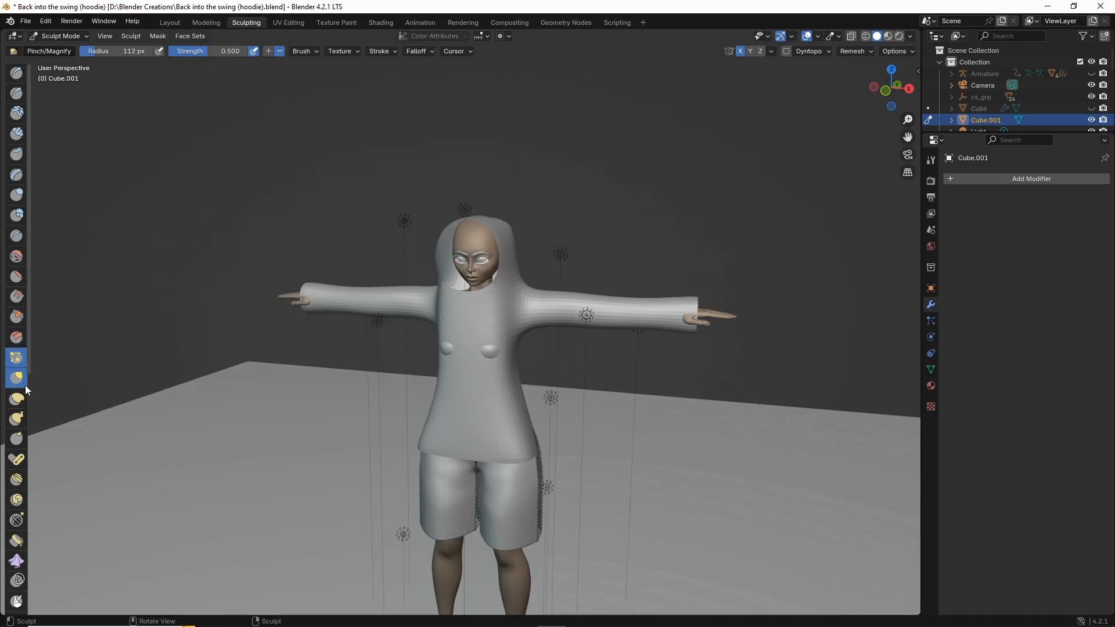
{"action": "mouse_move", "coordinate": [261, 336]}
{"action": "middle_mouse_down"}
{"action": "mouse_move", "coordinate": [422, 361]}
{"action": "mouse_move", "coordinate": [473, 336]}
{"action": "mouse_move", "coordinate": [514, 267]}
{"action": "mouse_move", "coordinate": [493, 211]}
{"action": "mouse_move", "coordinate": [497, 327]}
{"action": "mouse_move", "coordinate": [521, 327]}
{"action": "mouse_move", "coordinate": [490, 219]}
{"action": "middle_mouse_up"}
{"action": "mouse_move", "coordinate": [509, 198]}
{"action": "left_mouse_down"}
{"action": "mouse_move", "coordinate": [520, 207]}
{"action": "mouse_move", "coordinate": [511, 201]}
{"action": "left_mouse_up"}
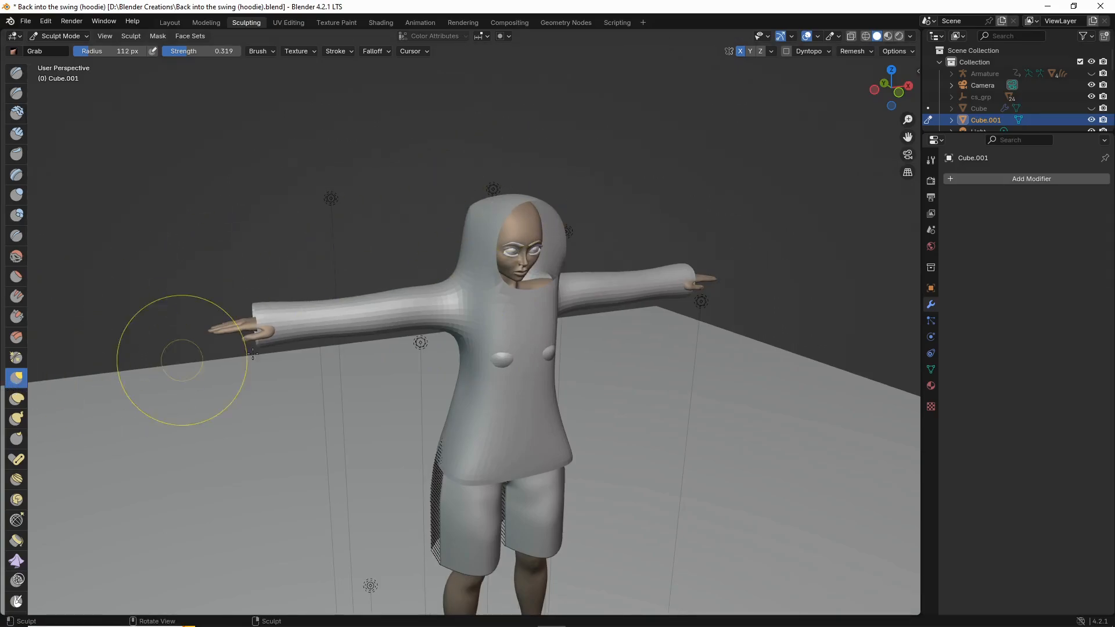
{"action": "middle_click_drag", "start_coordinate": [523, 360], "coordinate": [366, 291]}
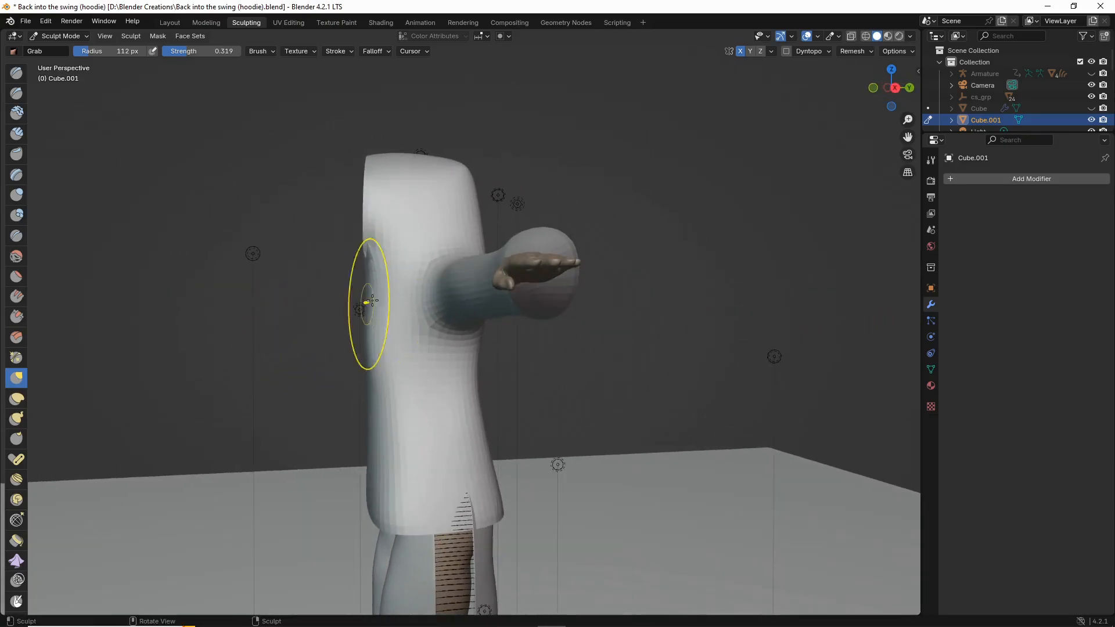
{"action": "left_click", "coordinate": [850, 36]}
{"action": "scroll", "coordinate": [371, 302], "scroll_direction": "down", "scroll_amount": 2}
{"action": "mouse_move", "coordinate": [352, 316]}
{"action": "middle_mouse_down"}
{"action": "mouse_move", "coordinate": [339, 318]}
{"action": "mouse_move", "coordinate": [384, 299]}
{"action": "middle_mouse_up"}
{"action": "mouse_move", "coordinate": [370, 293]}
{"action": "left_mouse_down"}
{"action": "mouse_move", "coordinate": [387, 301]}
{"action": "mouse_move", "coordinate": [394, 289]}
{"action": "left_mouse_up"}
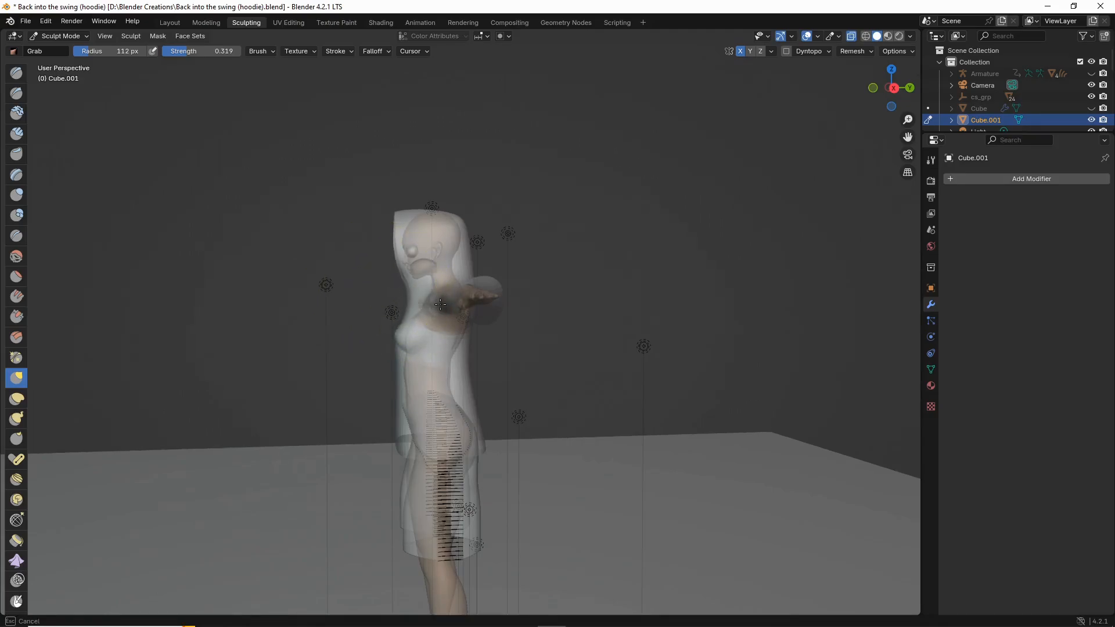
{"action": "left_click_drag", "start_coordinate": [487, 323], "coordinate": [484, 322]}
{"action": "mouse_move", "coordinate": [452, 310]}
{"action": "middle_mouse_down"}
{"action": "mouse_move", "coordinate": [549, 313]}
{"action": "mouse_move", "coordinate": [434, 313]}
{"action": "middle_mouse_up"}
{"action": "mouse_move", "coordinate": [385, 324]}
{"action": "left_mouse_down"}
{"action": "mouse_move", "coordinate": [402, 325]}
{"action": "mouse_move", "coordinate": [374, 291]}
{"action": "mouse_move", "coordinate": [418, 291]}
{"action": "mouse_move", "coordinate": [421, 301]}
{"action": "left_mouse_up"}
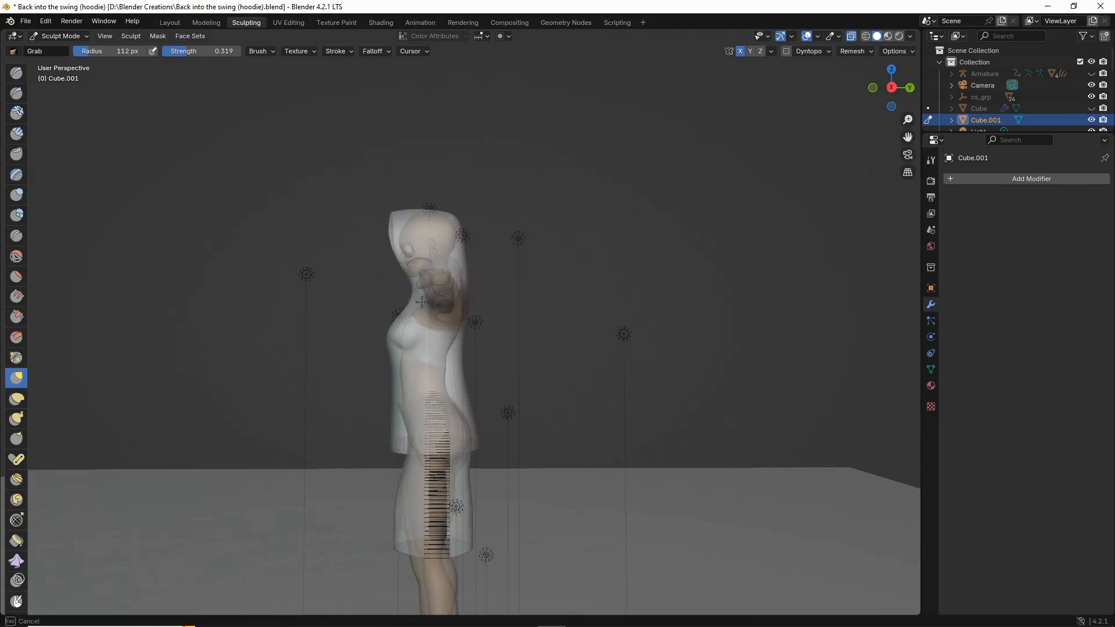
Step: Move the hoodie's shoulders and sleeves with the Grab brush so they enclose the character's arms
{"action": "mouse_move", "coordinate": [438, 308]}
{"action": "middle_mouse_down"}
{"action": "mouse_move", "coordinate": [546, 324]}
{"action": "mouse_move", "coordinate": [573, 305]}
{"action": "mouse_move", "coordinate": [547, 281]}
{"action": "middle_mouse_up"}
{"action": "mouse_move", "coordinate": [452, 284]}
{"action": "left_mouse_down"}
{"action": "mouse_move", "coordinate": [475, 290]}
{"action": "mouse_move", "coordinate": [444, 281]}
{"action": "left_mouse_up"}
{"action": "left_click_drag", "start_coordinate": [562, 278], "coordinate": [534, 280]}
{"action": "left_click_drag", "start_coordinate": [551, 331], "coordinate": [540, 308]}
{"action": "left_click_drag", "start_coordinate": [547, 311], "coordinate": [548, 307]}
{"action": "left_click_drag", "start_coordinate": [626, 316], "coordinate": [604, 307]}
{"action": "left_click_drag", "start_coordinate": [664, 280], "coordinate": [655, 282]}
{"action": "mouse_move", "coordinate": [654, 282]}
{"action": "middle_mouse_down"}
{"action": "mouse_move", "coordinate": [620, 384]}
{"action": "mouse_move", "coordinate": [542, 368]}
{"action": "mouse_move", "coordinate": [545, 418]}
{"action": "middle_mouse_up"}
{"action": "left_click_drag", "start_coordinate": [461, 552], "coordinate": [466, 552]}
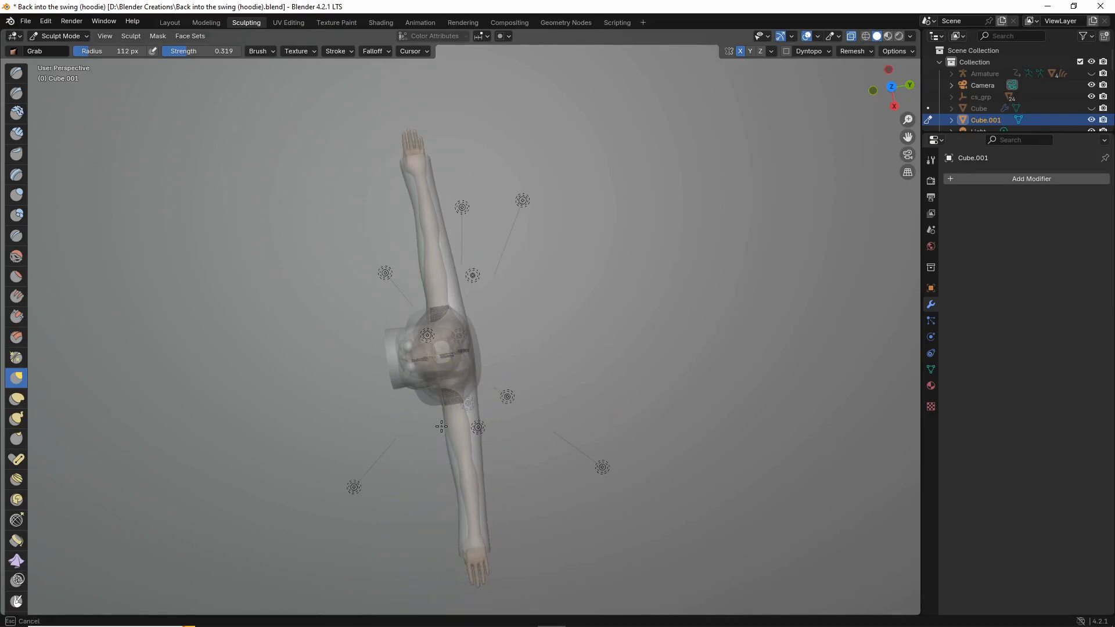
Step: Reshape the lower body of the hoodie around the character's waist and hips with the Grab brush
{"action": "mouse_move", "coordinate": [489, 406]}
{"action": "middle_mouse_down"}
{"action": "mouse_move", "coordinate": [472, 403]}
{"action": "mouse_move", "coordinate": [358, 276]}
{"action": "middle_mouse_up"}
{"action": "scroll", "coordinate": [361, 285], "scroll_direction": "up", "scroll_amount": 2}
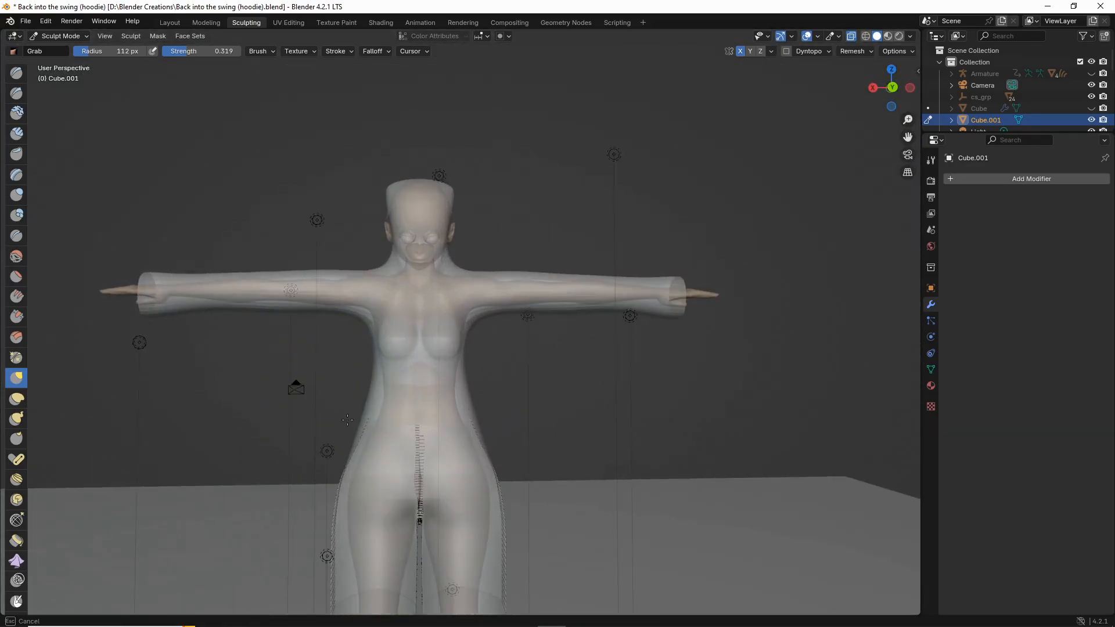
{"action": "middle_click_drag", "start_coordinate": [386, 417], "coordinate": [569, 405]}
{"action": "middle_click_drag", "start_coordinate": [498, 396], "coordinate": [659, 456]}
{"action": "middle_click_drag", "start_coordinate": [485, 396], "coordinate": [323, 393]}
{"action": "left_click_drag", "start_coordinate": [460, 406], "coordinate": [500, 408]}
{"action": "middle_click_drag", "start_coordinate": [501, 408], "coordinate": [400, 406]}
{"action": "scroll", "coordinate": [406, 393], "scroll_direction": "down", "scroll_amount": 3}
{"action": "scroll", "coordinate": [430, 366], "scroll_direction": "up", "scroll_amount": 4}
{"action": "middle_click_drag", "start_coordinate": [468, 328], "coordinate": [515, 289]}
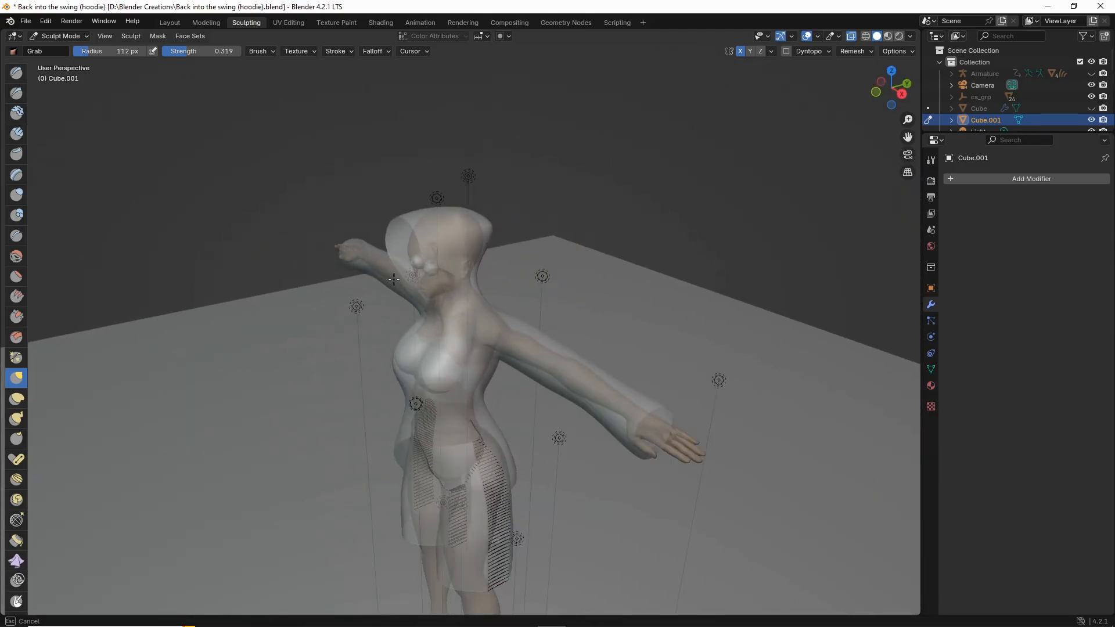
Step: Adjust the shape of the hood around the character's head and face with the Grab brush
{"action": "middle_click_drag", "start_coordinate": [525, 230], "coordinate": [474, 203]}
{"action": "mouse_move", "coordinate": [458, 156]}
{"action": "middle_mouse_down"}
{"action": "mouse_move", "coordinate": [331, 212]}
{"action": "mouse_move", "coordinate": [348, 180]}
{"action": "mouse_move", "coordinate": [416, 178]}
{"action": "mouse_move", "coordinate": [651, 212]}
{"action": "middle_mouse_up"}
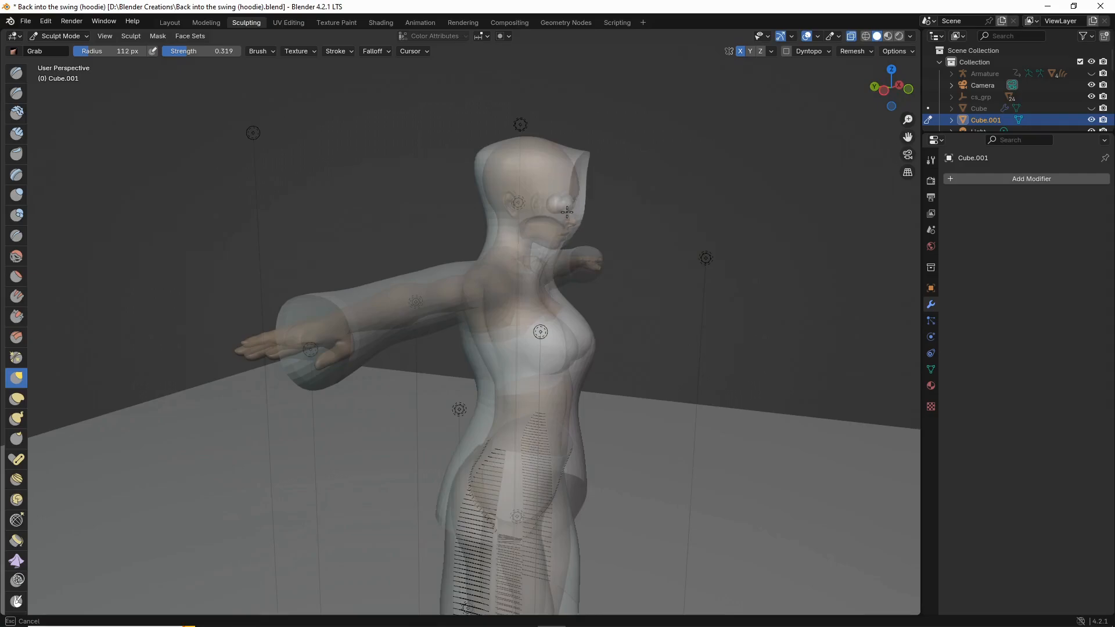
{"action": "left_click_drag", "start_coordinate": [533, 145], "coordinate": [553, 111]}
{"action": "middle_click_drag", "start_coordinate": [558, 119], "coordinate": [432, 165]}
{"action": "left_click_drag", "start_coordinate": [416, 189], "coordinate": [425, 221]}
{"action": "middle_click_drag", "start_coordinate": [433, 247], "coordinate": [499, 259]}
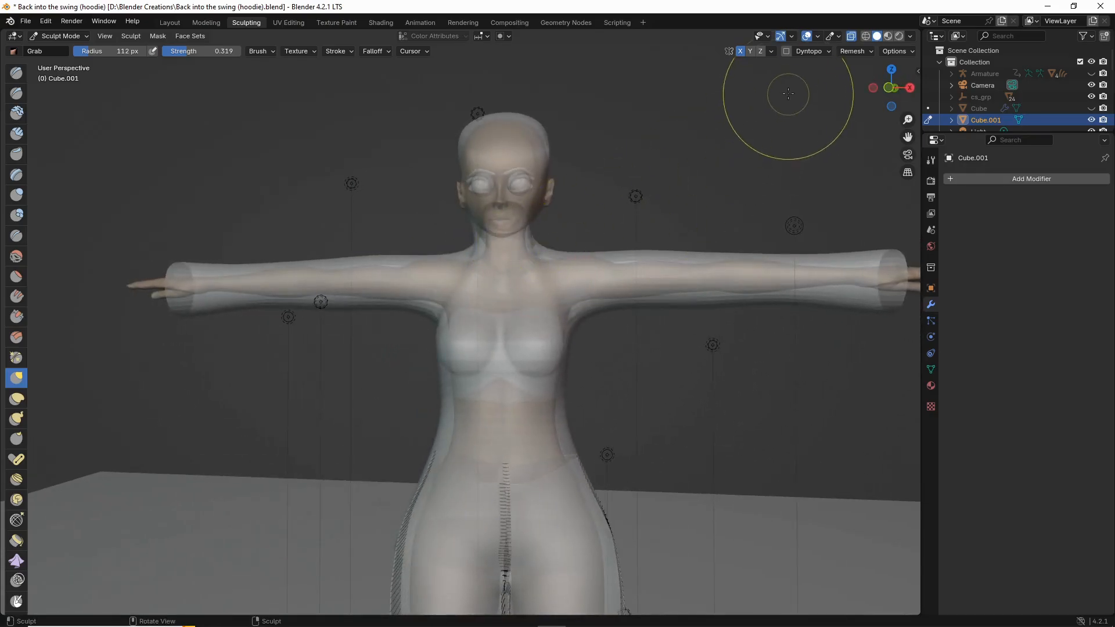
Step: Turn off X-Ray and check the hoodie's fit around the head, neck and chest
{"action": "left_click", "coordinate": [851, 36]}
{"action": "scroll", "coordinate": [523, 273], "scroll_direction": "up", "scroll_amount": 2}
{"action": "scroll", "coordinate": [464, 349], "scroll_direction": "down", "scroll_amount": 4}
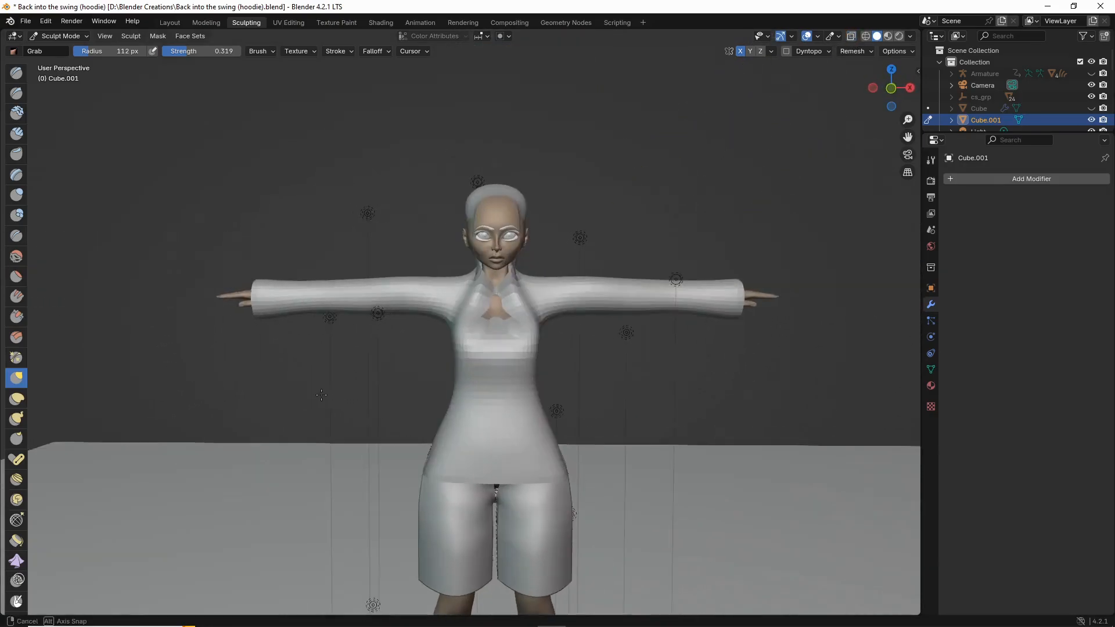
{"action": "scroll", "coordinate": [401, 398], "scroll_direction": "up", "scroll_amount": 2}
{"action": "middle_click_drag", "start_coordinate": [401, 398], "coordinate": [74, 335]}
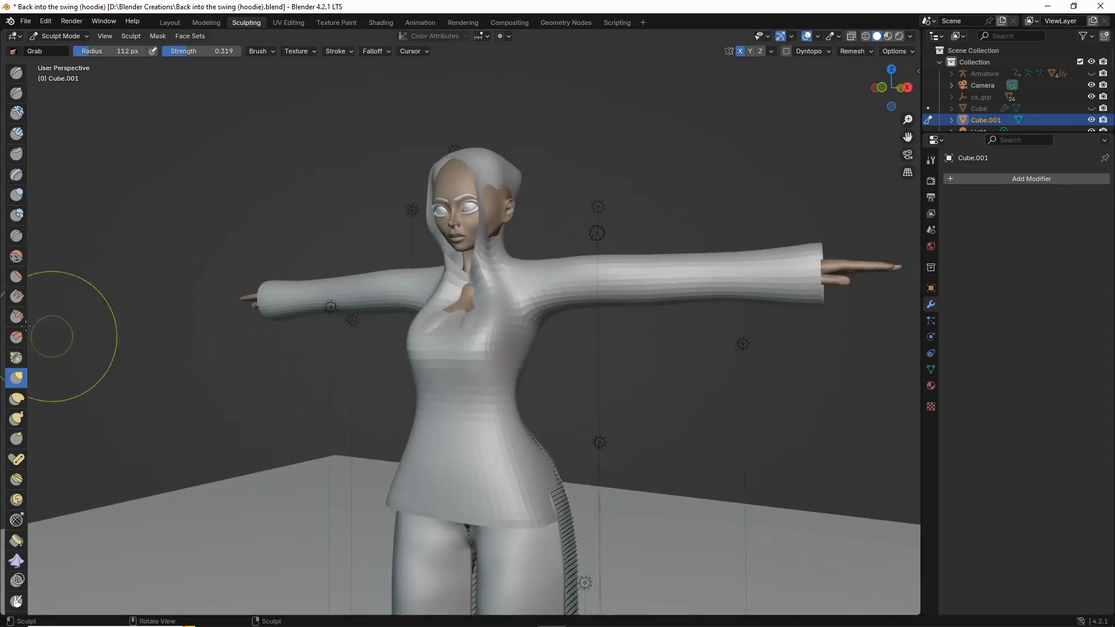
Step: Smooth the hoodie's waist, chest, neckline and shoulder with the Smooth brush
{"action": "left_click", "coordinate": [17, 259]}
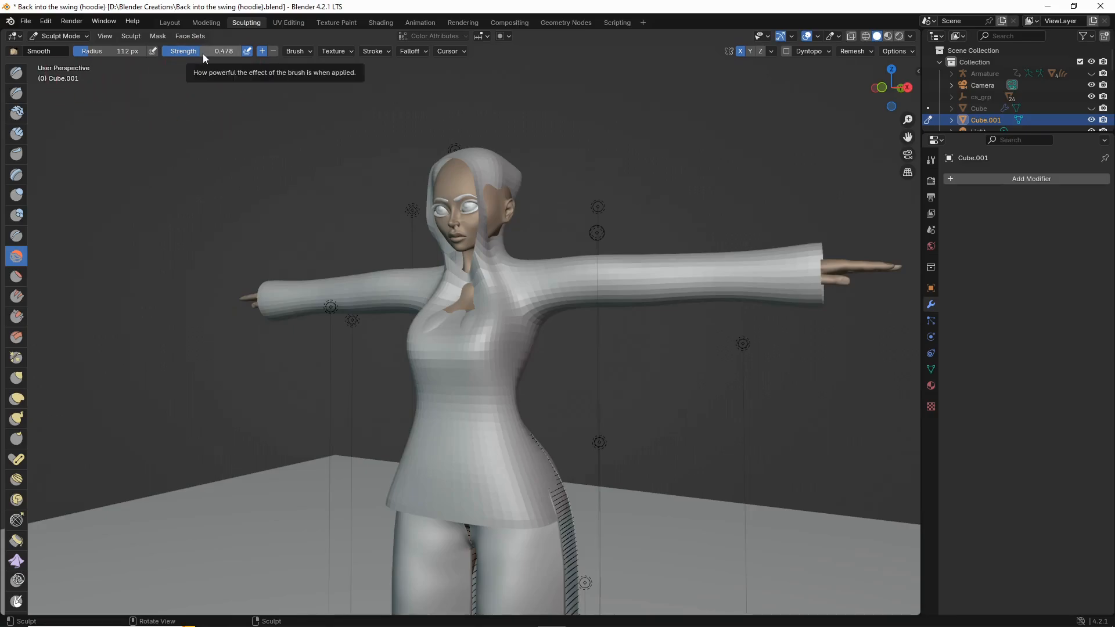
{"action": "mouse_move", "coordinate": [518, 438]}
{"action": "left_mouse_down"}
{"action": "mouse_move", "coordinate": [533, 516]}
{"action": "mouse_move", "coordinate": [502, 492]}
{"action": "mouse_move", "coordinate": [492, 435]}
{"action": "left_mouse_up"}
{"action": "scroll", "coordinate": [463, 340], "scroll_direction": "up", "scroll_amount": 3}
{"action": "mouse_move", "coordinate": [465, 311]}
{"action": "left_mouse_down"}
{"action": "mouse_move", "coordinate": [464, 255]}
{"action": "mouse_move", "coordinate": [502, 234]}
{"action": "mouse_move", "coordinate": [513, 175]}
{"action": "left_mouse_up"}
{"action": "middle_click_drag", "start_coordinate": [504, 200], "coordinate": [598, 237]}
{"action": "left_click_drag", "start_coordinate": [528, 263], "coordinate": [490, 290]}
{"action": "left_click_drag", "start_coordinate": [507, 339], "coordinate": [486, 284]}
{"action": "scroll", "coordinate": [457, 310], "scroll_direction": "down", "scroll_amount": 4}
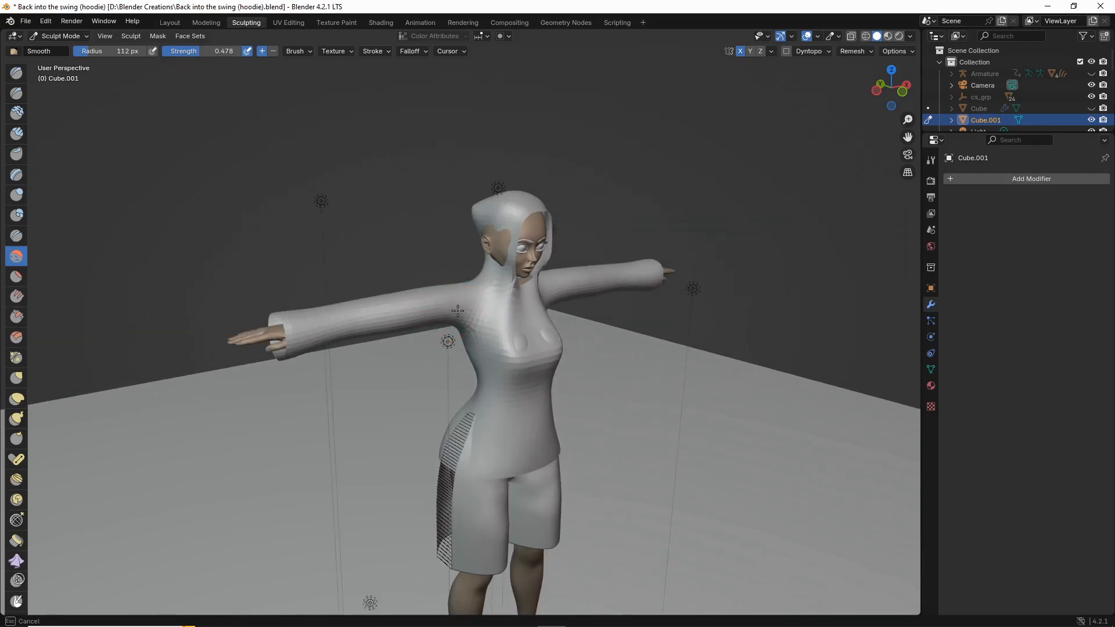
Step: Undo a smoothing stroke on the sleeve, then smooth the side of the hood and the front of the torso
{"action": "mouse_move", "coordinate": [430, 313]}
{"action": "left_mouse_down"}
{"action": "mouse_move", "coordinate": [436, 302]}
{"action": "mouse_move", "coordinate": [324, 324]}
{"action": "left_mouse_up"}
{"action": "key", "text": "ctrl+z"}
{"action": "mouse_move", "coordinate": [504, 216]}
{"action": "middle_mouse_down"}
{"action": "mouse_move", "coordinate": [481, 224]}
{"action": "mouse_move", "coordinate": [569, 242]}
{"action": "mouse_move", "coordinate": [459, 209]}
{"action": "middle_mouse_up"}
{"action": "mouse_move", "coordinate": [459, 209]}
{"action": "left_mouse_down"}
{"action": "mouse_move", "coordinate": [444, 146]}
{"action": "mouse_move", "coordinate": [455, 145]}
{"action": "left_mouse_up"}
{"action": "middle_click_drag", "start_coordinate": [456, 145], "coordinate": [467, 235]}
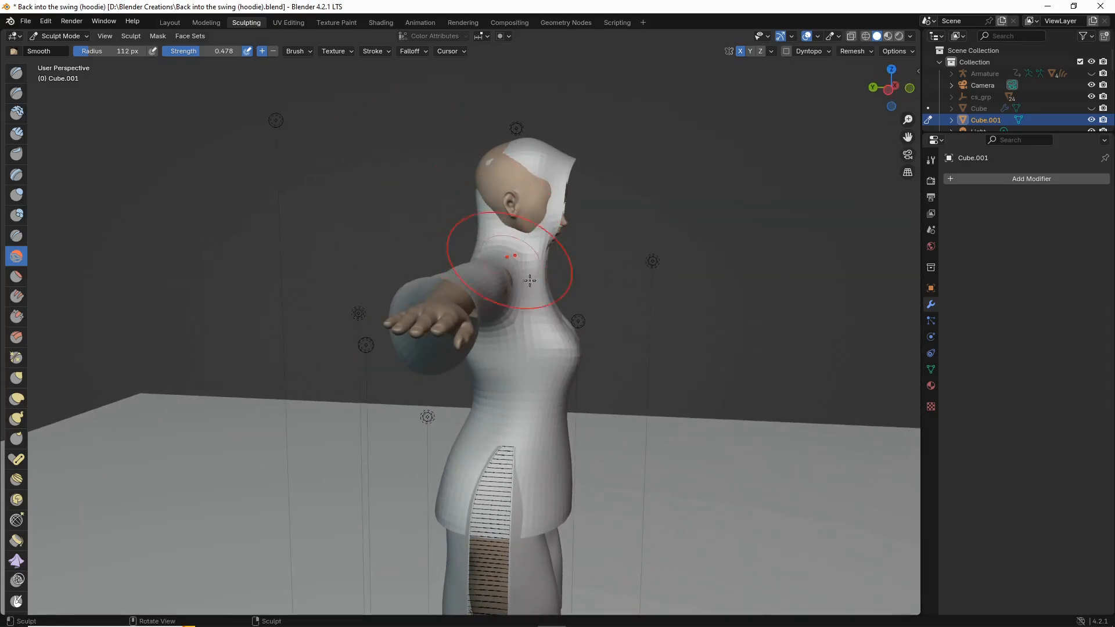
{"action": "middle_click_drag", "start_coordinate": [524, 294], "coordinate": [523, 349]}
{"action": "left_click_drag", "start_coordinate": [523, 349], "coordinate": [542, 369]}
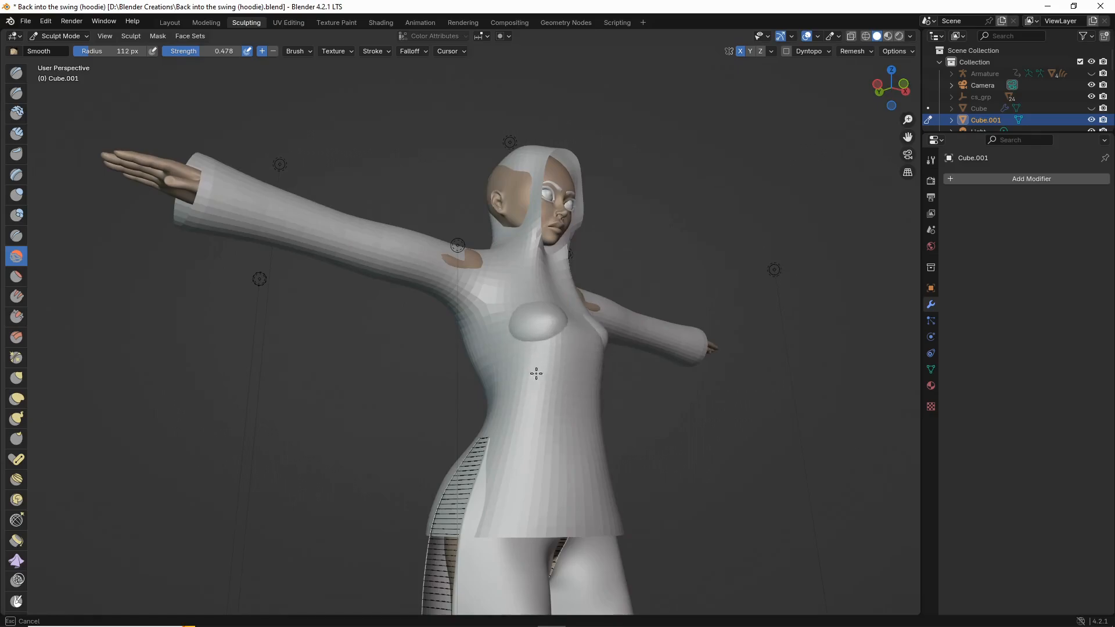
Step: Smooth the hoodie's upper back and the front of the chest with the Smooth brush
{"action": "middle_click_drag", "start_coordinate": [495, 374], "coordinate": [507, 395]}
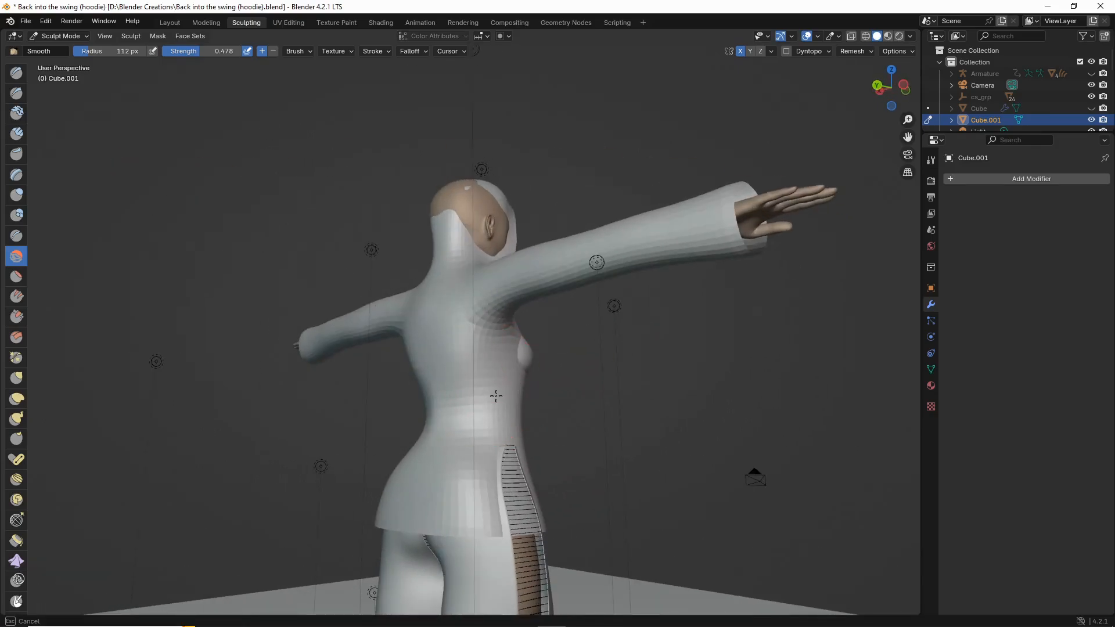
{"action": "mouse_move", "coordinate": [466, 427]}
{"action": "left_mouse_down"}
{"action": "mouse_move", "coordinate": [478, 419]}
{"action": "mouse_move", "coordinate": [436, 354]}
{"action": "mouse_move", "coordinate": [438, 332]}
{"action": "mouse_move", "coordinate": [419, 333]}
{"action": "left_mouse_up"}
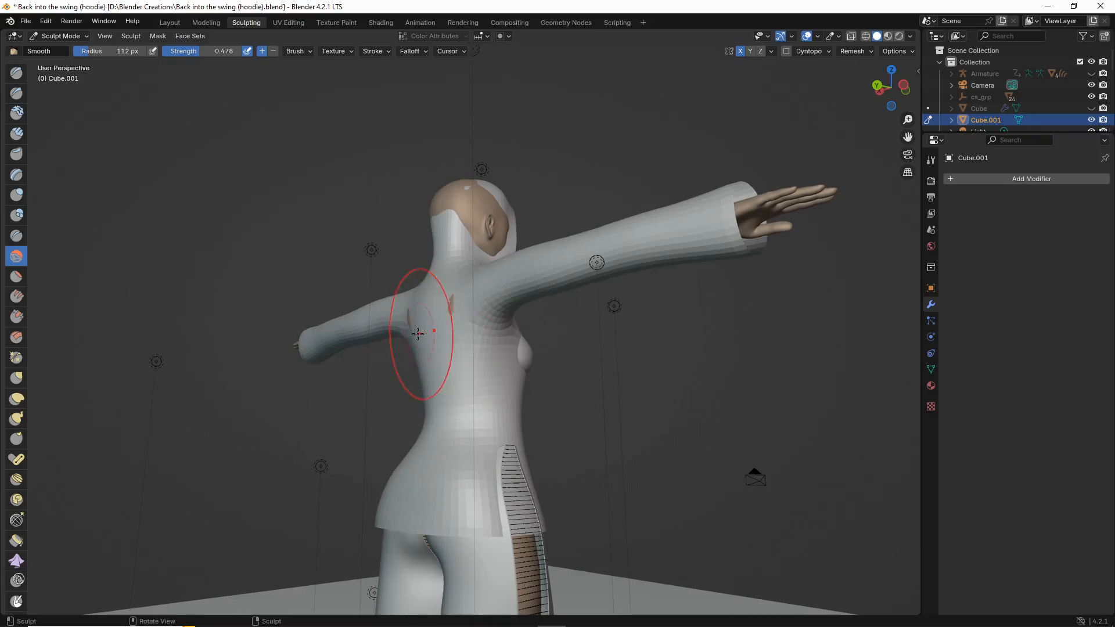
{"action": "middle_click_drag", "start_coordinate": [417, 334], "coordinate": [302, 296]}
{"action": "left_click_drag", "start_coordinate": [301, 296], "coordinate": [375, 282]}
{"action": "middle_click_drag", "start_coordinate": [375, 281], "coordinate": [396, 353]}
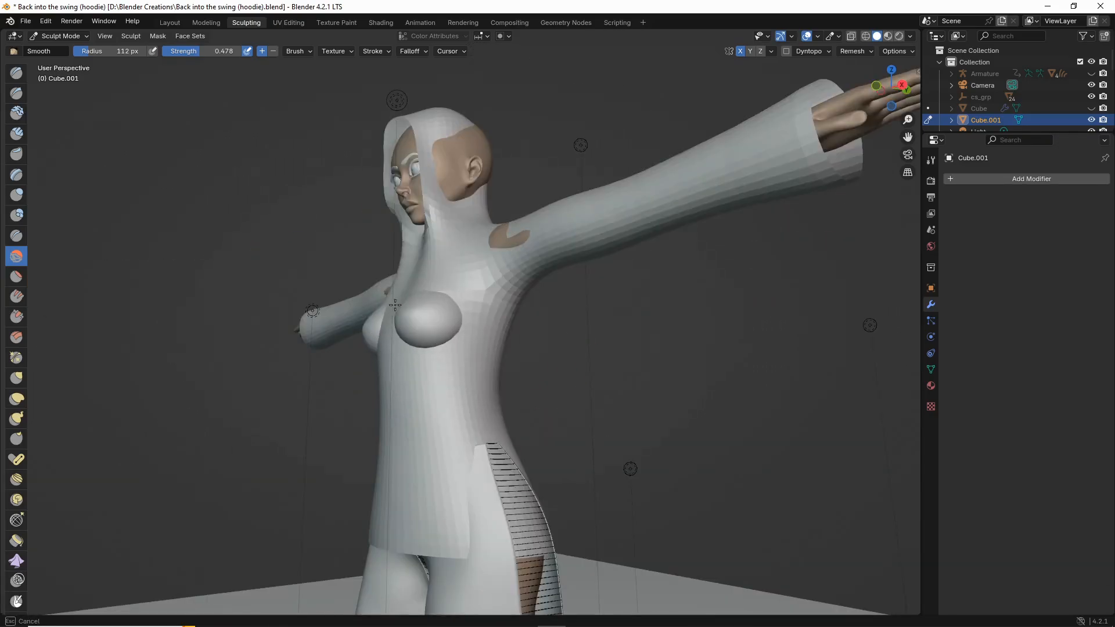
{"action": "middle_click_drag", "start_coordinate": [443, 261], "coordinate": [486, 259]}
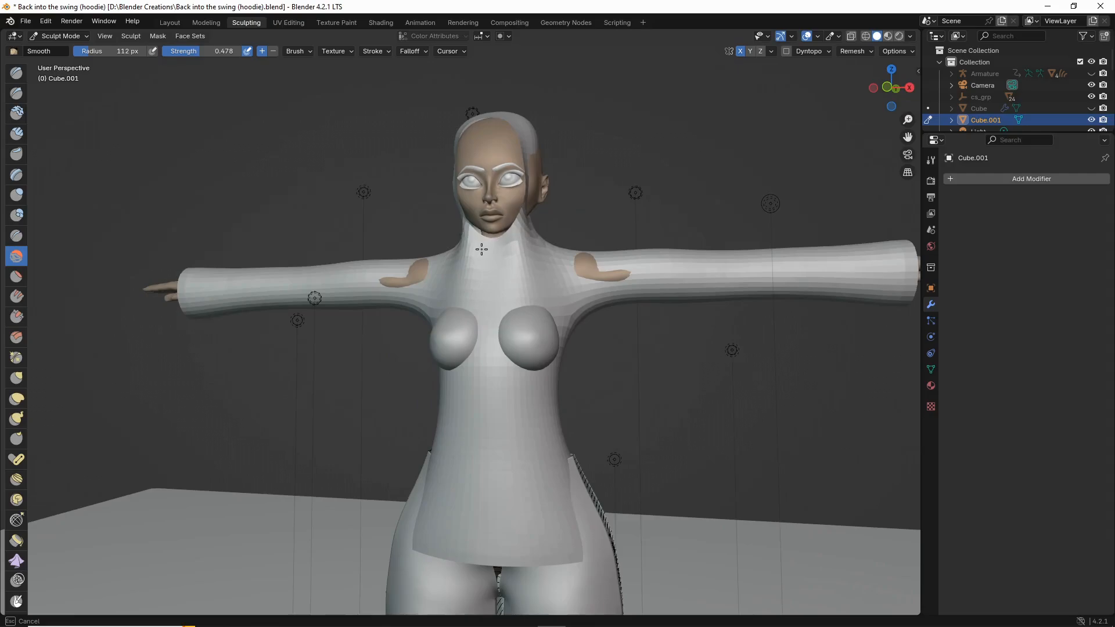
{"action": "middle_click_drag", "start_coordinate": [199, 236], "coordinate": [215, 280]}
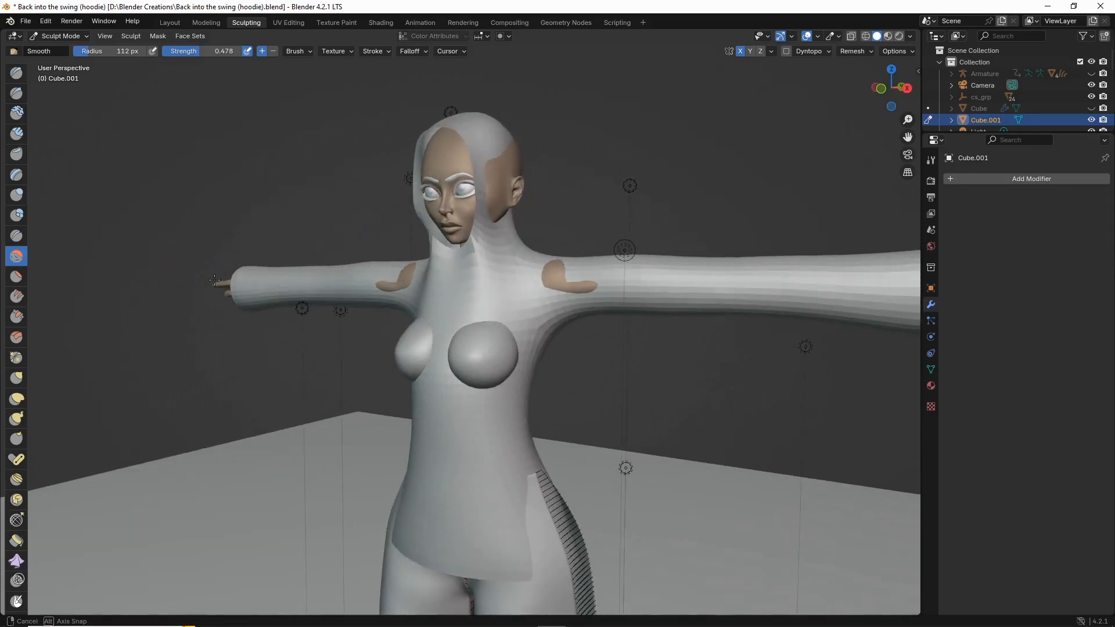
Step: Puff out the hoodie's chest and shoulders with the Inflate brush to cover the body
{"action": "left_click", "coordinate": [16, 197]}
{"action": "mouse_move", "coordinate": [488, 352]}
{"action": "left_mouse_down"}
{"action": "mouse_move", "coordinate": [500, 356]}
{"action": "mouse_move", "coordinate": [486, 361]}
{"action": "left_mouse_up"}
{"action": "middle_click_drag", "start_coordinate": [486, 361], "coordinate": [476, 399]}
{"action": "left_click_drag", "start_coordinate": [510, 314], "coordinate": [515, 327]}
{"action": "middle_click_drag", "start_coordinate": [516, 326], "coordinate": [363, 308]}
{"action": "left_click_drag", "start_coordinate": [378, 303], "coordinate": [396, 286]}
{"action": "mouse_move", "coordinate": [395, 287]}
{"action": "middle_mouse_down"}
{"action": "mouse_move", "coordinate": [374, 281]}
{"action": "mouse_move", "coordinate": [377, 273]}
{"action": "middle_mouse_up"}
Step: Inflate the side and back of the hood with the Inflate brush so it covers the head
{"action": "mouse_move", "coordinate": [368, 227]}
{"action": "left_mouse_down"}
{"action": "mouse_move", "coordinate": [401, 198]}
{"action": "mouse_move", "coordinate": [367, 200]}
{"action": "mouse_move", "coordinate": [393, 235]}
{"action": "left_mouse_up"}
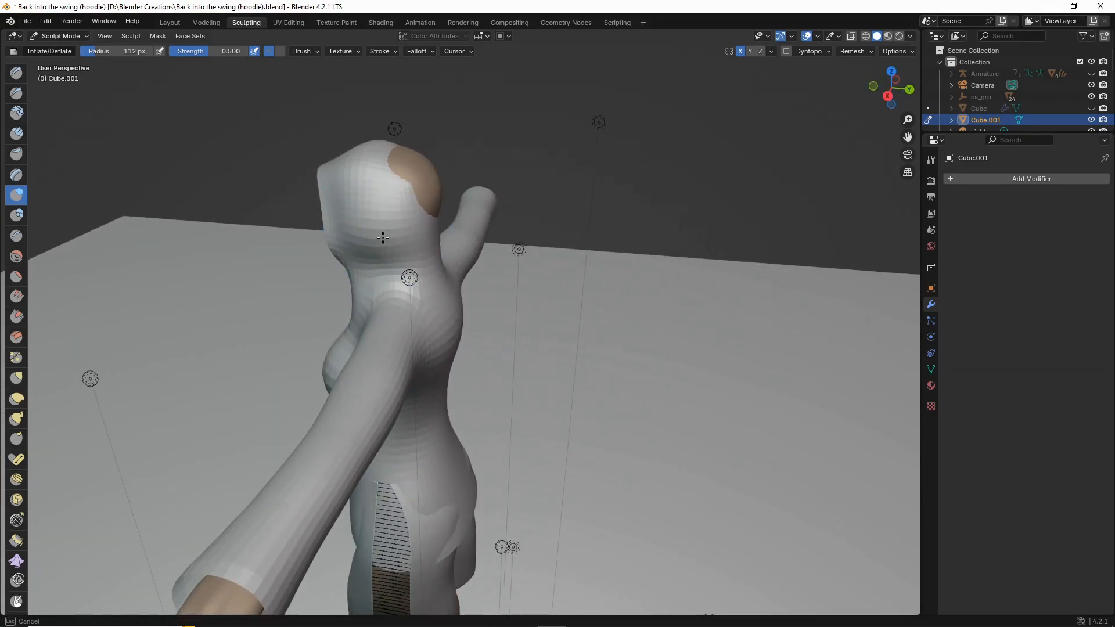
{"action": "middle_click_drag", "start_coordinate": [384, 238], "coordinate": [371, 254]}
{"action": "left_click_drag", "start_coordinate": [374, 191], "coordinate": [401, 194]}
{"action": "mouse_move", "coordinate": [441, 225]}
{"action": "middle_mouse_down"}
{"action": "mouse_move", "coordinate": [635, 187]}
{"action": "mouse_move", "coordinate": [712, 269]}
{"action": "mouse_move", "coordinate": [617, 225]}
{"action": "mouse_move", "coordinate": [615, 241]}
{"action": "mouse_move", "coordinate": [475, 232]}
{"action": "mouse_move", "coordinate": [568, 319]}
{"action": "mouse_move", "coordinate": [601, 250]}
{"action": "middle_mouse_up"}
{"action": "scroll", "coordinate": [575, 295], "scroll_direction": "up", "scroll_amount": 3}
{"action": "mouse_move", "coordinate": [575, 295]}
{"action": "middle_mouse_down"}
{"action": "mouse_move", "coordinate": [604, 291]}
{"action": "mouse_move", "coordinate": [562, 263]}
{"action": "middle_mouse_up"}
Step: Nudge the side of the hood slightly with the Grab brush
{"action": "left_click", "coordinate": [18, 375]}
{"action": "scroll", "coordinate": [604, 274], "scroll_direction": "up", "scroll_amount": 1}
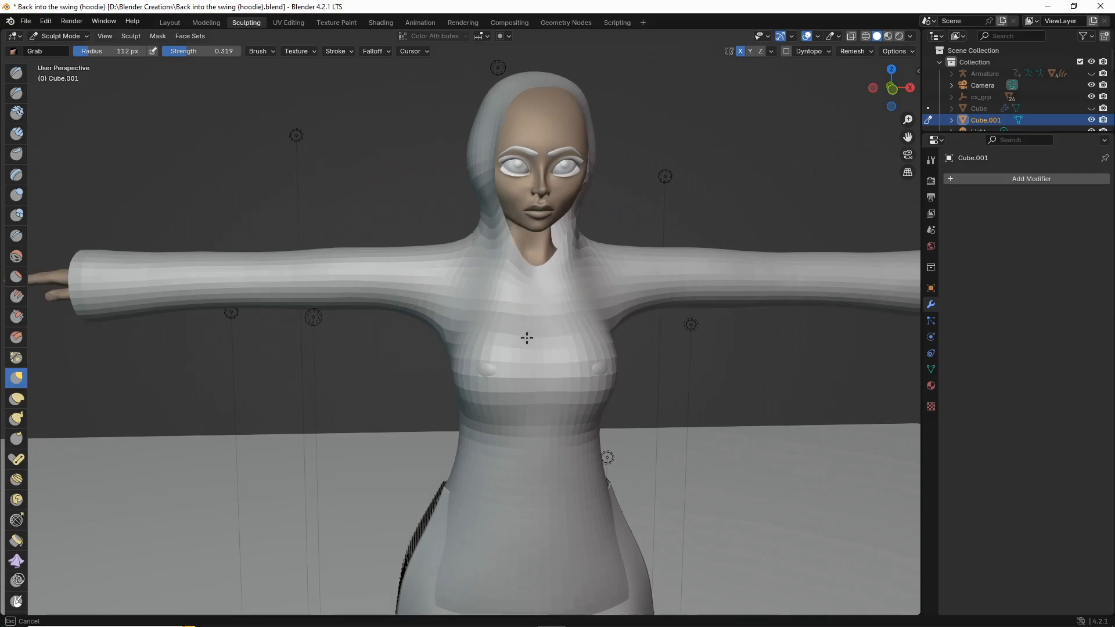
{"action": "mouse_move", "coordinate": [519, 370]}
{"action": "middle_mouse_down"}
{"action": "mouse_move", "coordinate": [579, 287]}
{"action": "mouse_move", "coordinate": [440, 267]}
{"action": "mouse_move", "coordinate": [632, 171]}
{"action": "middle_mouse_up"}
{"action": "left_click_drag", "start_coordinate": [607, 124], "coordinate": [605, 123]}
{"action": "middle_click_drag", "start_coordinate": [602, 142], "coordinate": [369, 189]}
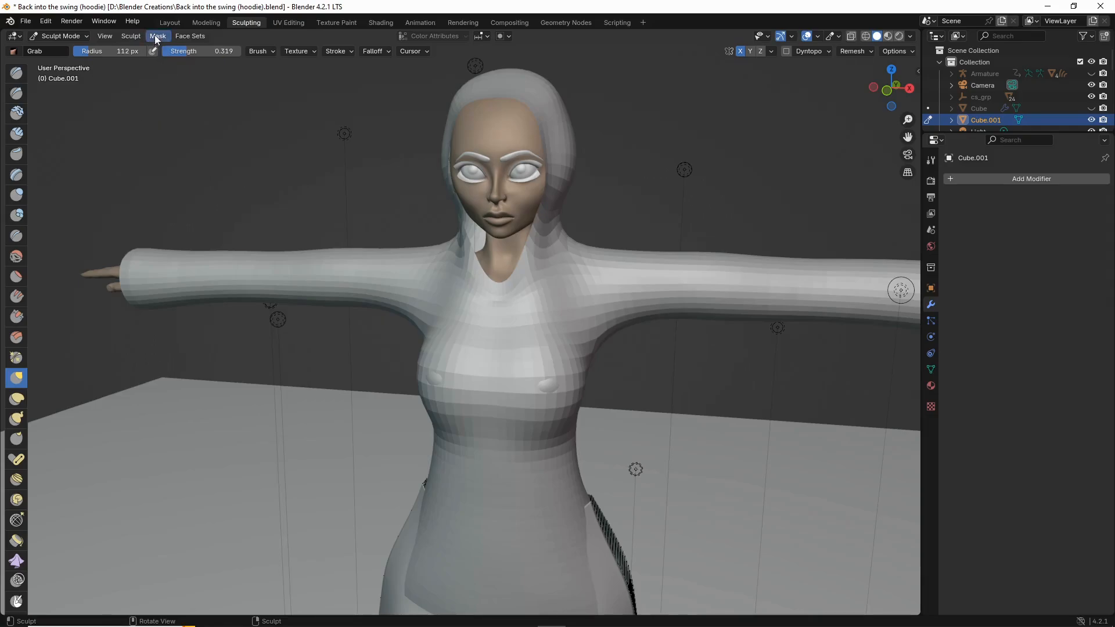
Step: Return to the Layout workspace, select the hoodie and enter Edit Mode
{"action": "left_click", "coordinate": [170, 23]}
{"action": "left_click", "coordinate": [198, 75]}
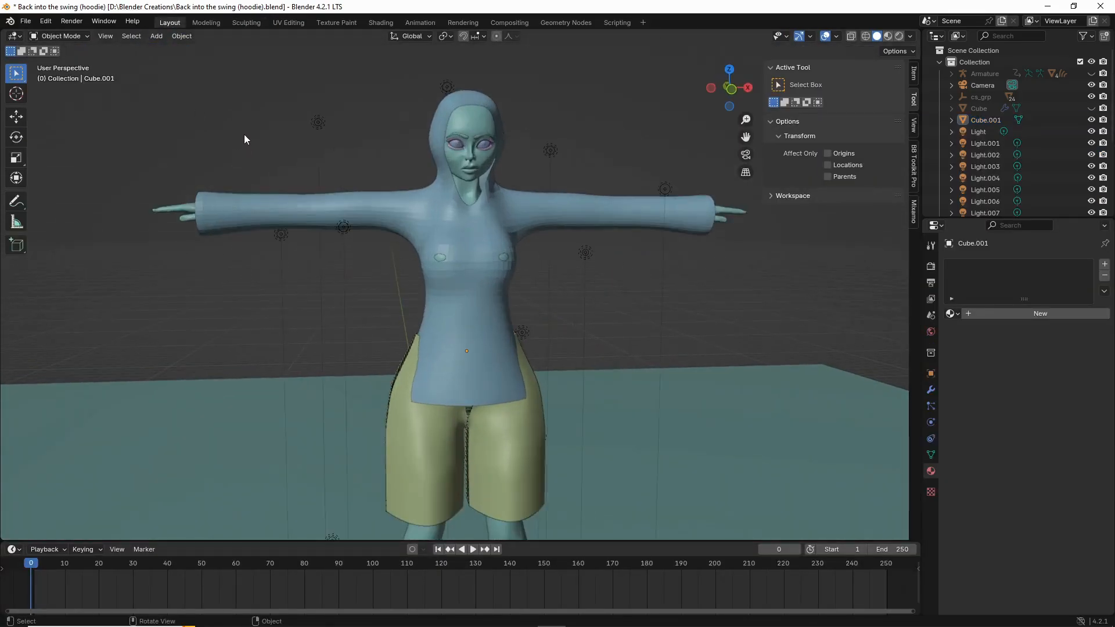
{"action": "middle_click_drag", "start_coordinate": [294, 158], "coordinate": [314, 181]}
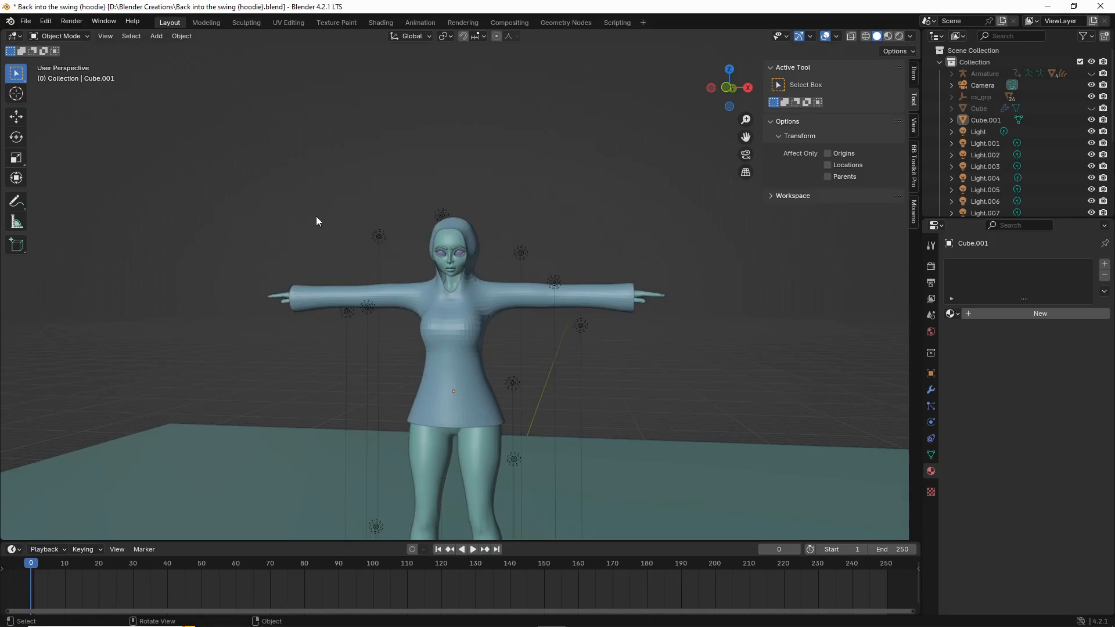
{"action": "mouse_move", "coordinate": [441, 336]}
{"action": "middle_mouse_down"}
{"action": "mouse_move", "coordinate": [500, 338]}
{"action": "mouse_move", "coordinate": [443, 328]}
{"action": "middle_mouse_up"}
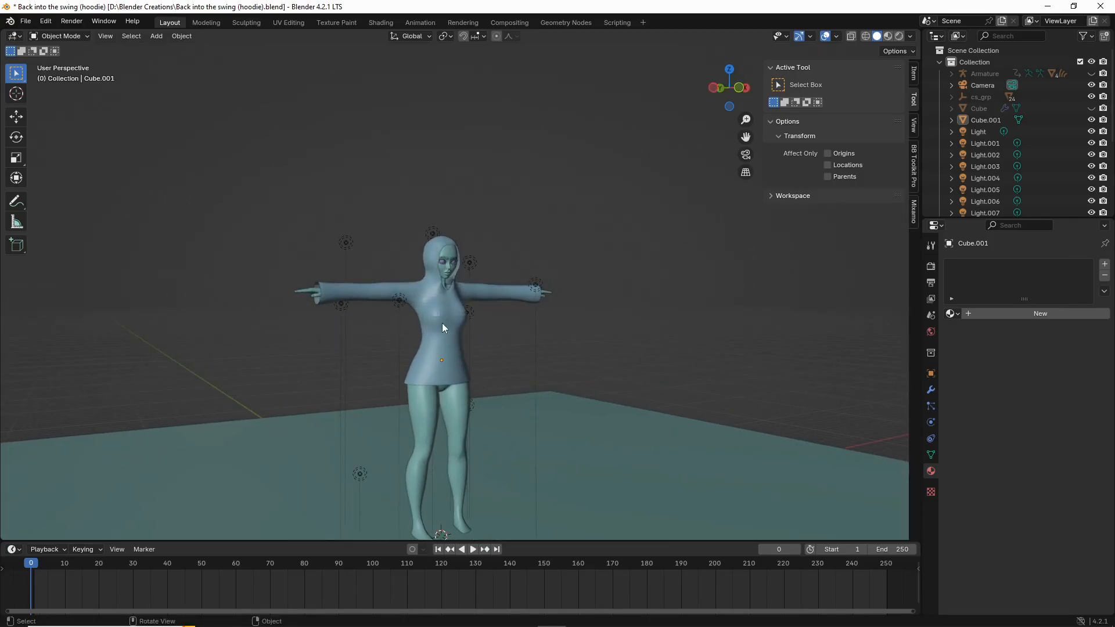
{"action": "middle_click_drag", "start_coordinate": [425, 245], "coordinate": [457, 319]}
{"action": "left_click", "coordinate": [457, 324]}
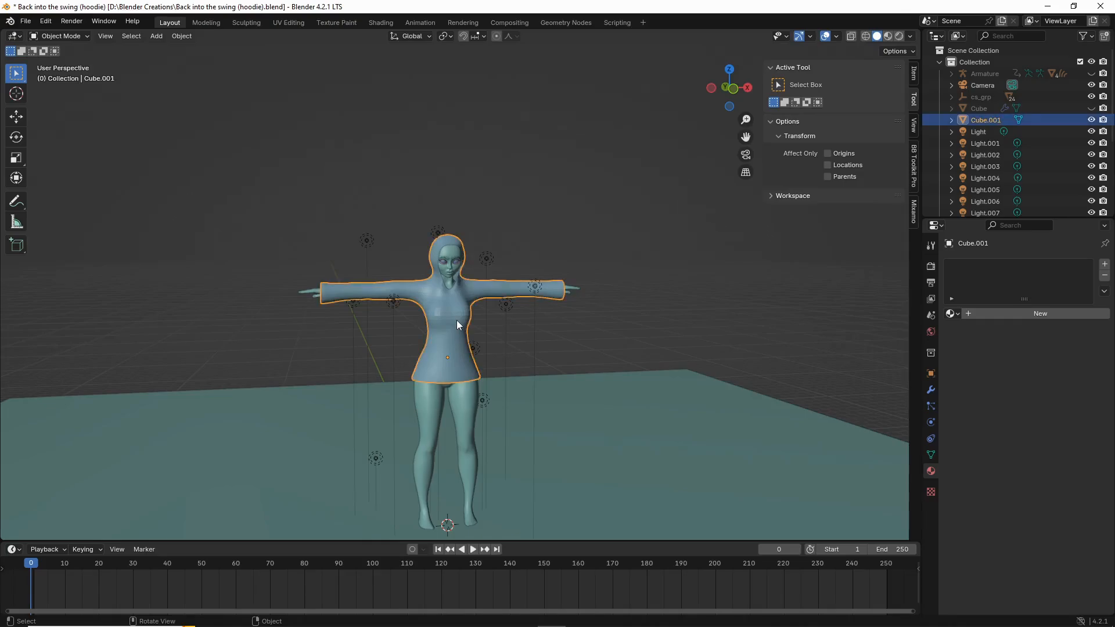
{"action": "key", "text": "Tab"}
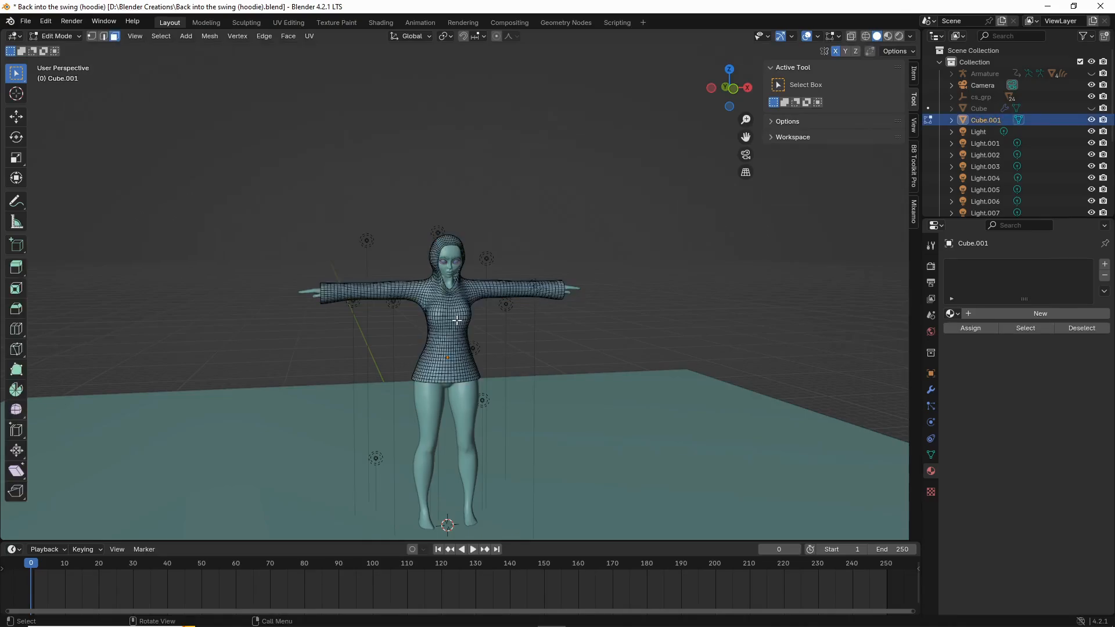
Step: Select a face loop around one hoodie sleeve, a few rows in from the cuff opening
{"action": "scroll", "coordinate": [457, 319], "scroll_direction": "down", "scroll_amount": 6}
{"action": "scroll", "coordinate": [440, 318], "scroll_direction": "up", "scroll_amount": 2}
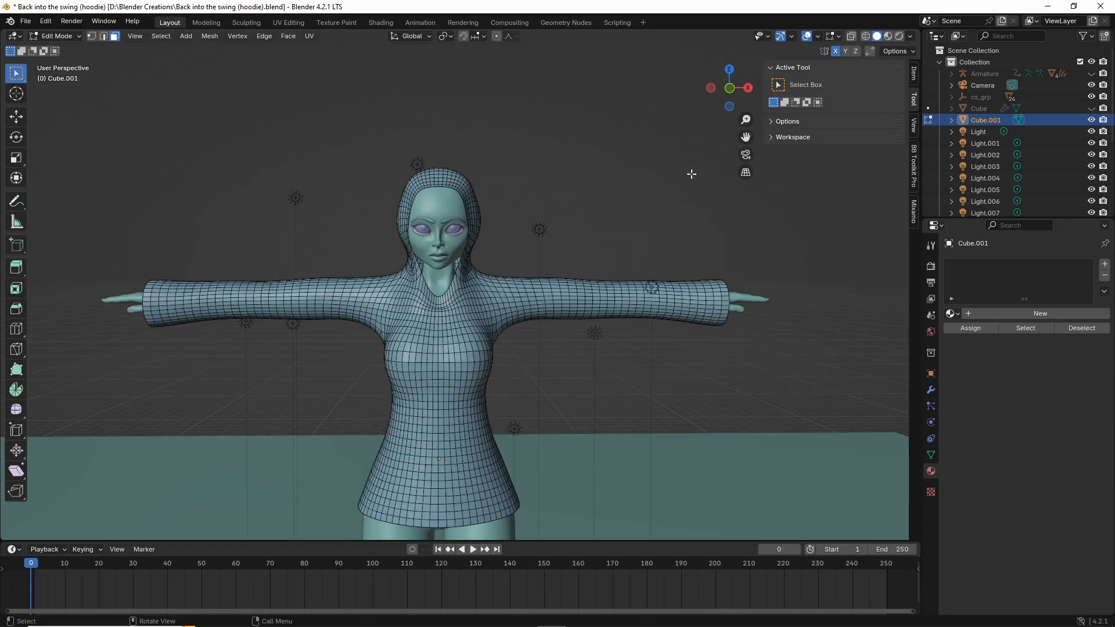
{"action": "left_click_drag", "start_coordinate": [746, 139], "coordinate": [1025, 134]}
{"action": "scroll", "coordinate": [573, 246], "scroll_direction": "up", "scroll_amount": 4}
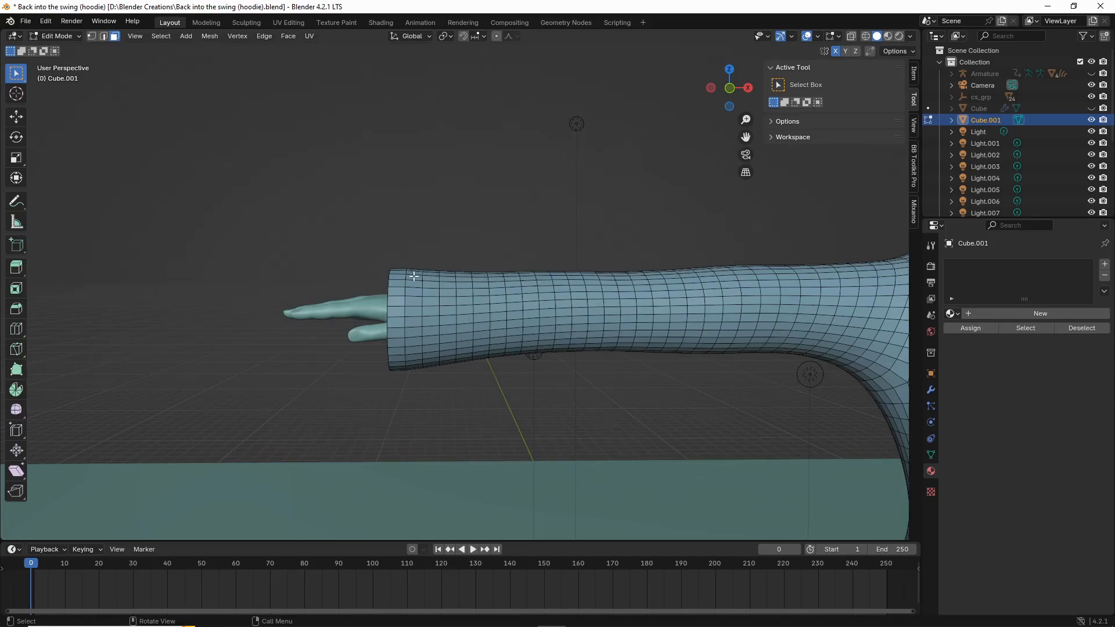
{"action": "left_click", "coordinate": [445, 274], "text": "alt"}
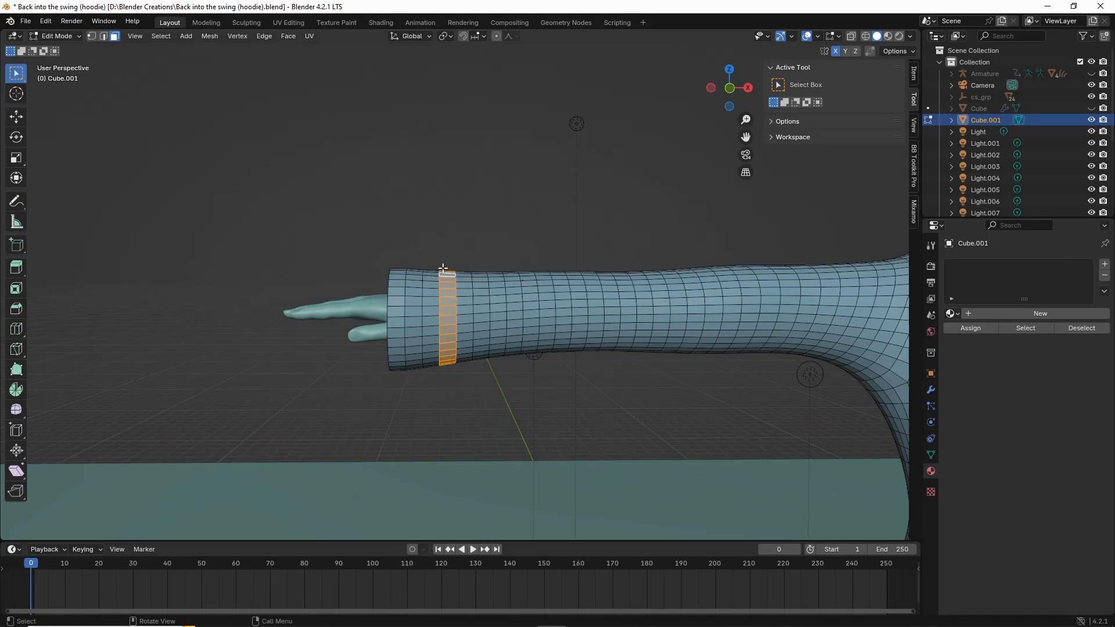
{"action": "key", "text": "alt+a"}
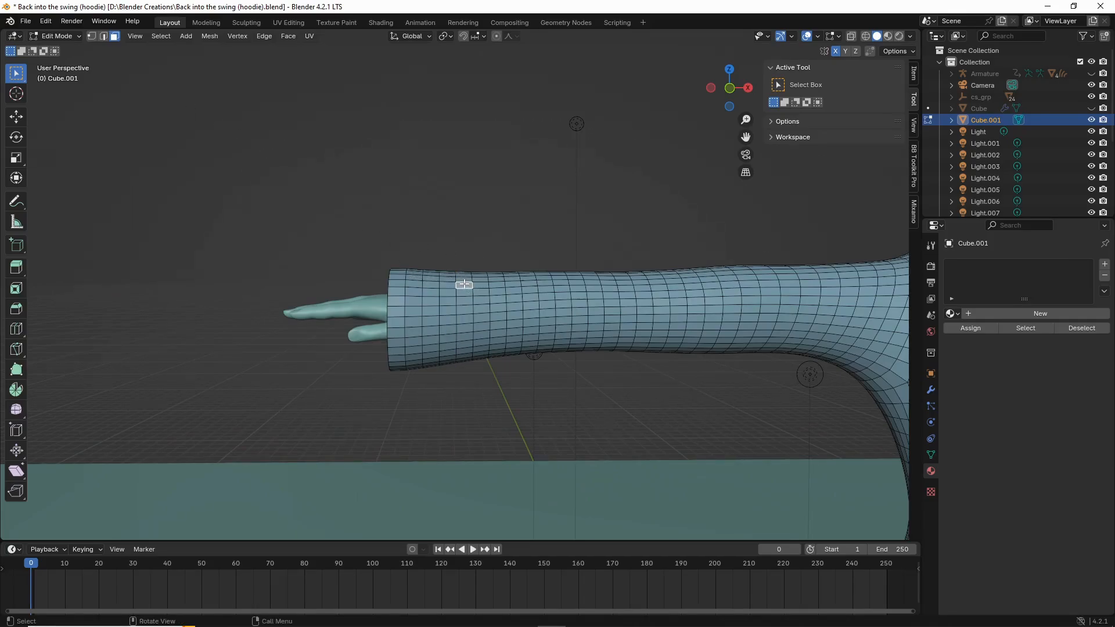
{"action": "left_click", "coordinate": [433, 273], "text": "alt"}
{"action": "middle_click_drag", "start_coordinate": [434, 273], "coordinate": [410, 322]}
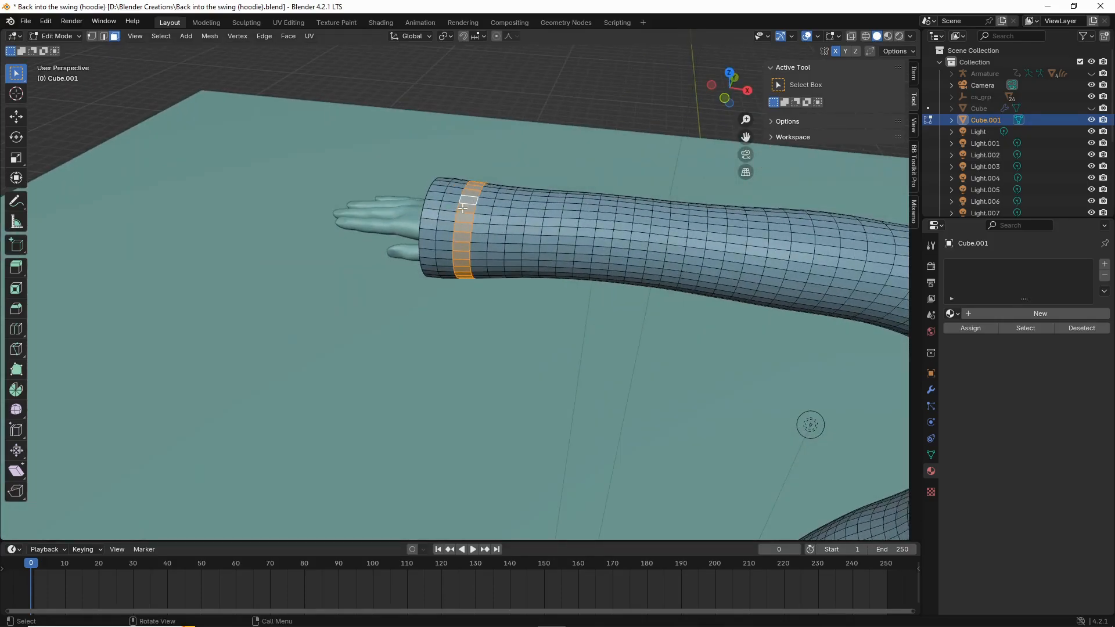
Step: Add the matching face loop near the other sleeve's cuff to the selection
{"action": "middle_click_drag", "start_coordinate": [612, 251], "coordinate": [418, 250]}
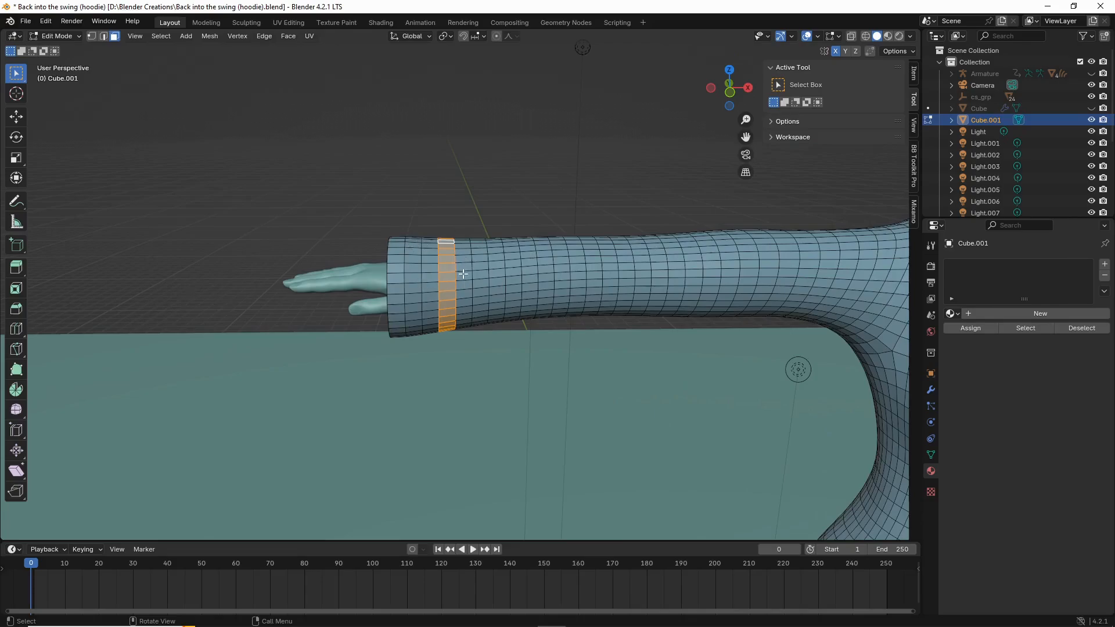
{"action": "middle_click_drag", "start_coordinate": [551, 216], "coordinate": [671, 213]}
{"action": "left_click_drag", "start_coordinate": [749, 140], "coordinate": [49, 141]}
{"action": "scroll", "coordinate": [654, 244], "scroll_direction": "up", "scroll_amount": 3}
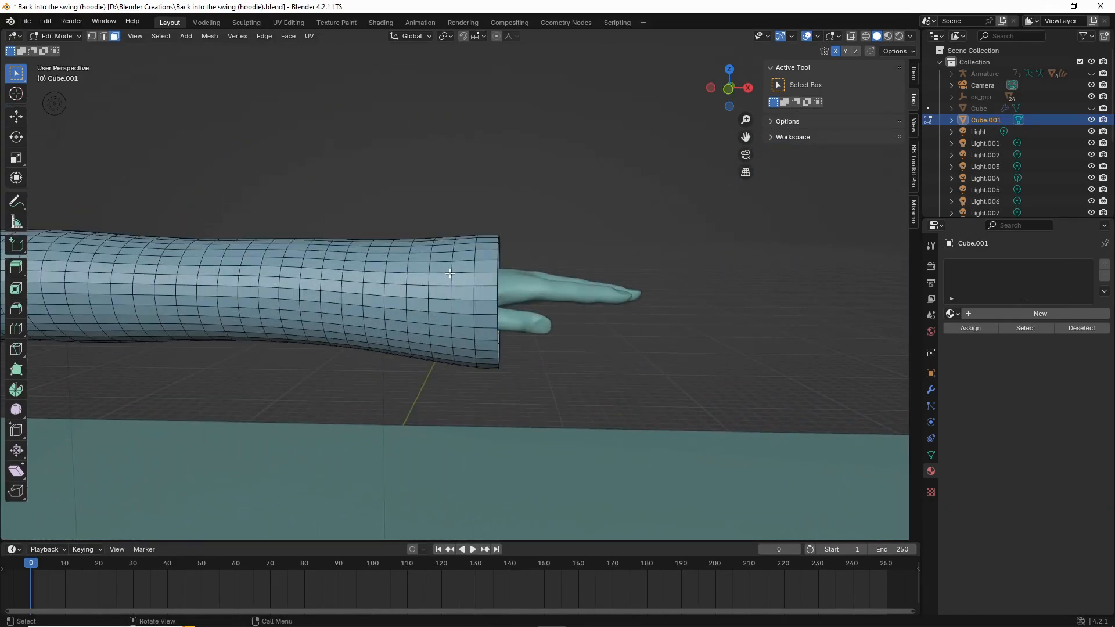
{"action": "left_click", "coordinate": [424, 238], "text": "alt"}
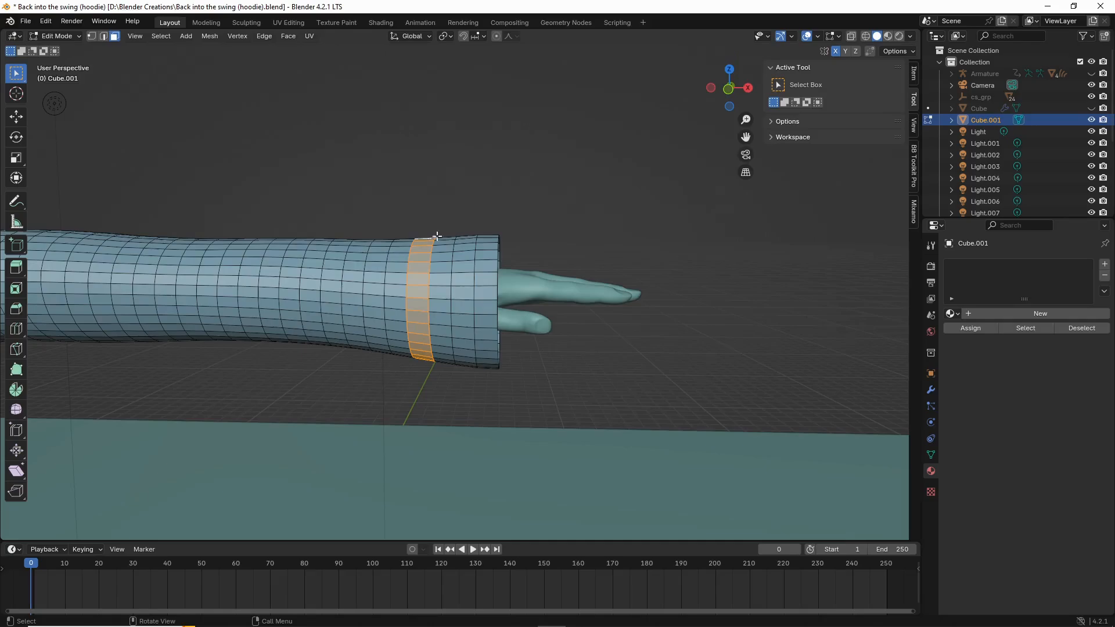
Step: Add the face loop running around the hoodie just above its bottom hem to the selection
{"action": "left_click_drag", "start_coordinate": [748, 137], "coordinate": [717, 147]}
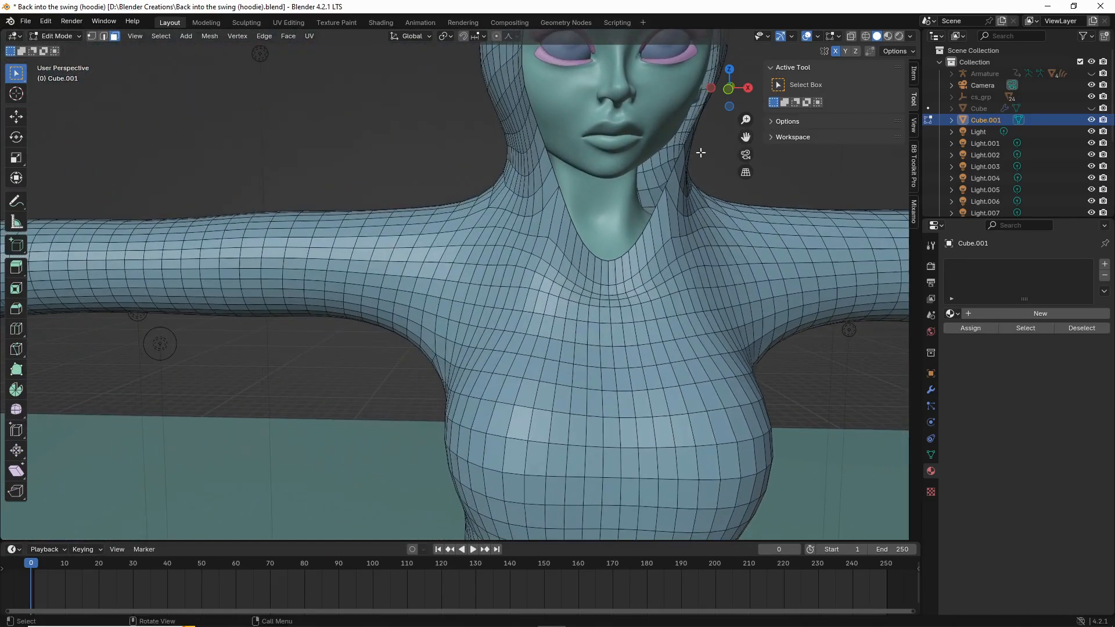
{"action": "scroll", "coordinate": [616, 173], "scroll_direction": "down", "scroll_amount": 5}
{"action": "scroll", "coordinate": [572, 184], "scroll_direction": "down", "scroll_amount": 3}
{"action": "scroll", "coordinate": [411, 355], "scroll_direction": "up", "scroll_amount": 6}
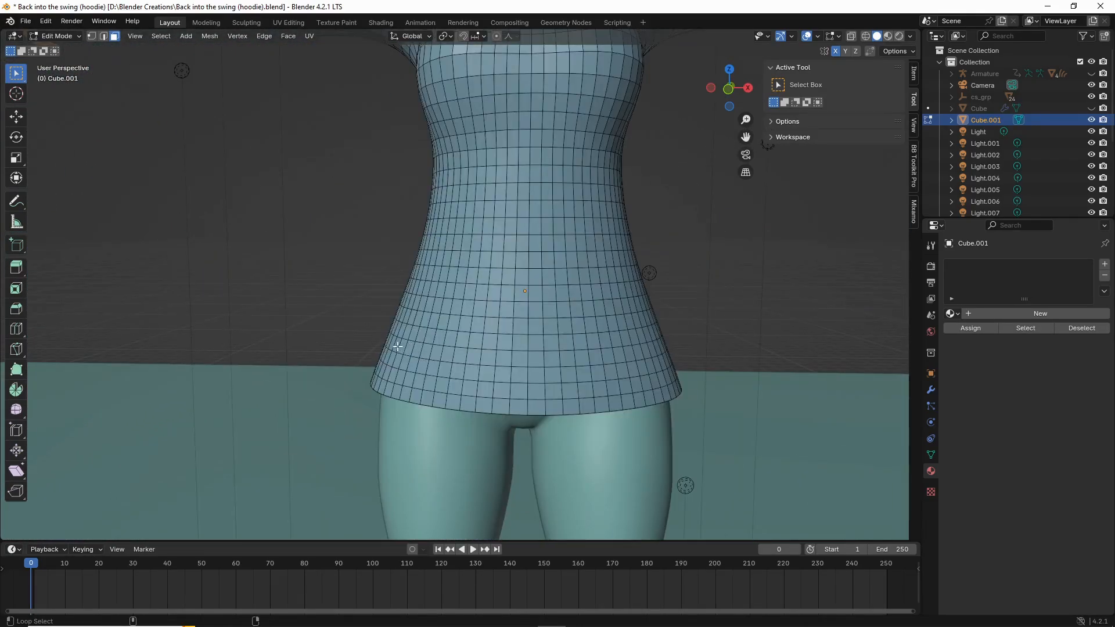
{"action": "left_click", "coordinate": [398, 347], "text": "alt"}
{"action": "scroll", "coordinate": [389, 343], "scroll_direction": "down", "scroll_amount": 5}
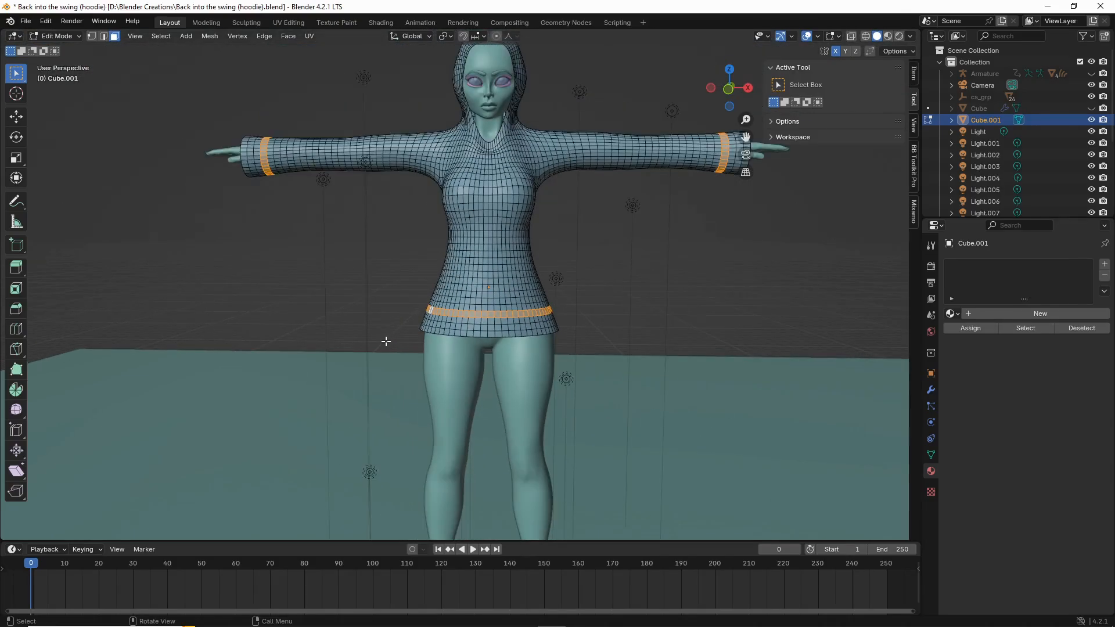
Step: Add the center face loop running over the hood and down the back to the selection
{"action": "scroll", "coordinate": [386, 342], "scroll_direction": "up", "scroll_amount": 4}
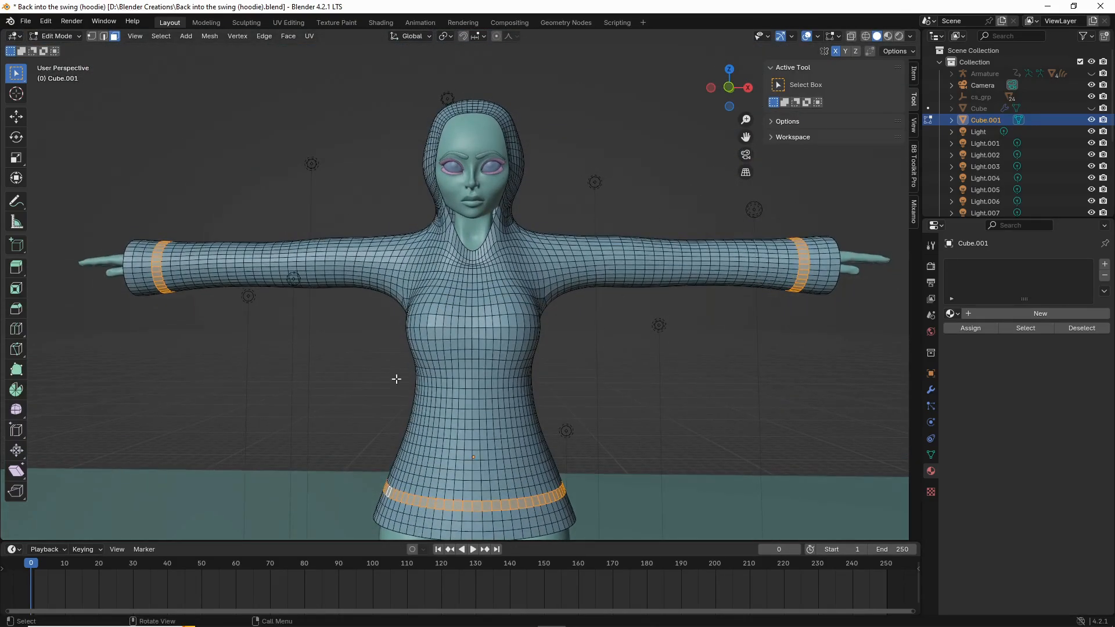
{"action": "scroll", "coordinate": [256, 313], "scroll_direction": "down", "scroll_amount": 2}
{"action": "middle_click_drag", "start_coordinate": [585, 319], "coordinate": [540, 296]}
{"action": "scroll", "coordinate": [539, 295], "scroll_direction": "up", "scroll_amount": 4}
{"action": "middle_click_drag", "start_coordinate": [638, 298], "coordinate": [472, 159]}
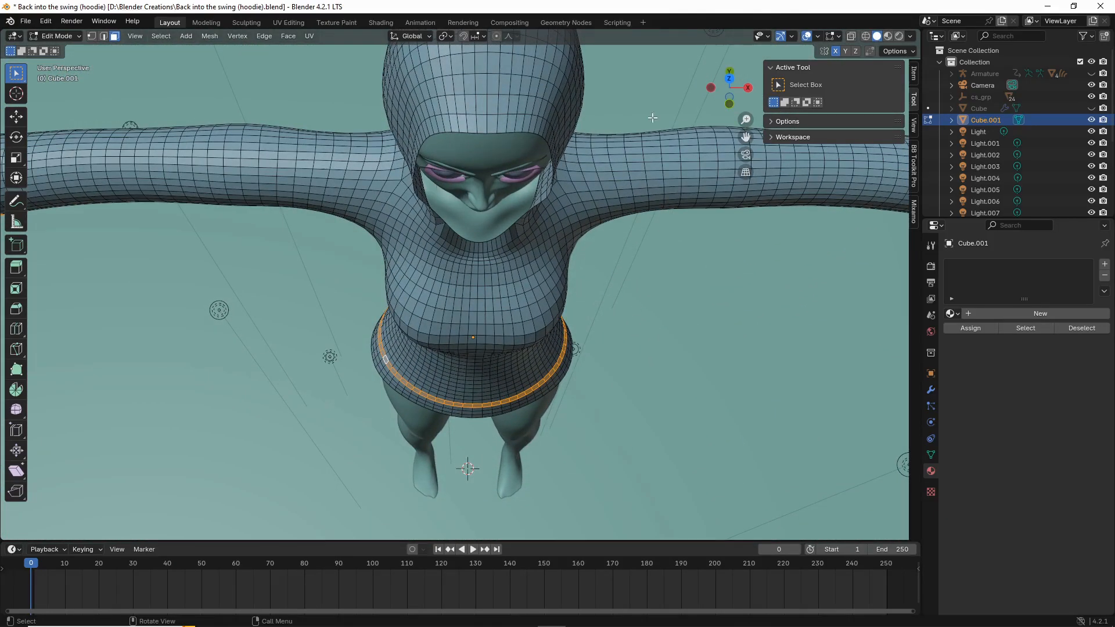
{"action": "left_click_drag", "start_coordinate": [745, 137], "coordinate": [746, 216]}
{"action": "scroll", "coordinate": [650, 165], "scroll_direction": "up", "scroll_amount": 2}
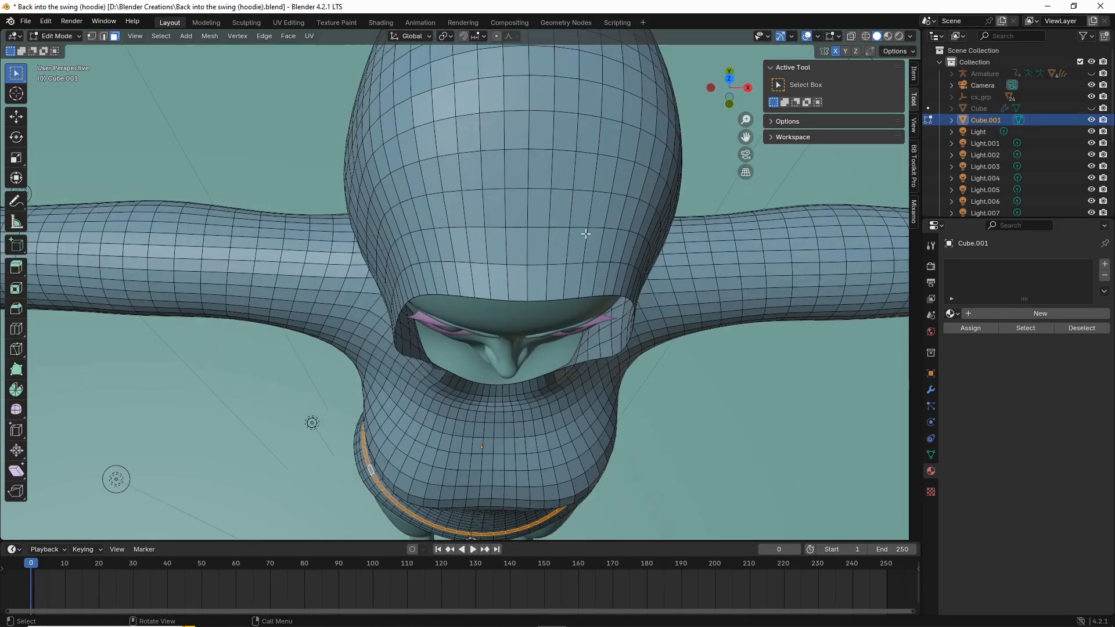
{"action": "mouse_move", "coordinate": [518, 273]}
{"action": "middle_mouse_down"}
{"action": "mouse_move", "coordinate": [504, 239]}
{"action": "mouse_move", "coordinate": [504, 272]}
{"action": "middle_mouse_up"}
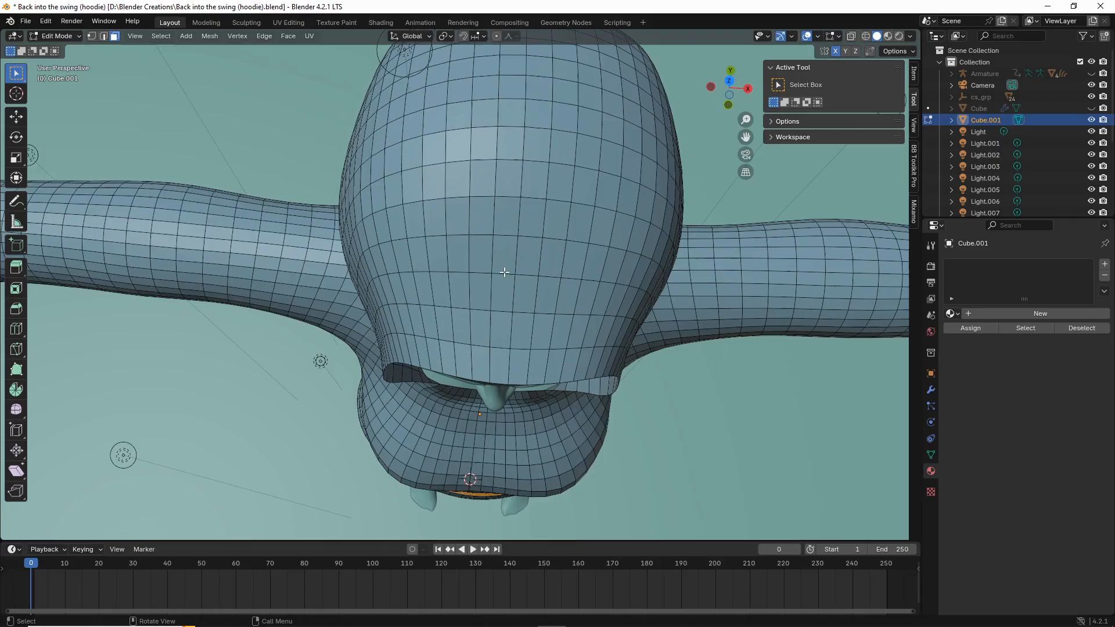
{"action": "left_click", "coordinate": [523, 238], "text": "alt+shift"}
Step: Add the face loops around both armholes, where the sleeves meet the torso, to the selection
{"action": "scroll", "coordinate": [529, 201], "scroll_direction": "down", "scroll_amount": 5}
{"action": "middle_click_drag", "start_coordinate": [530, 197], "coordinate": [199, 124]}
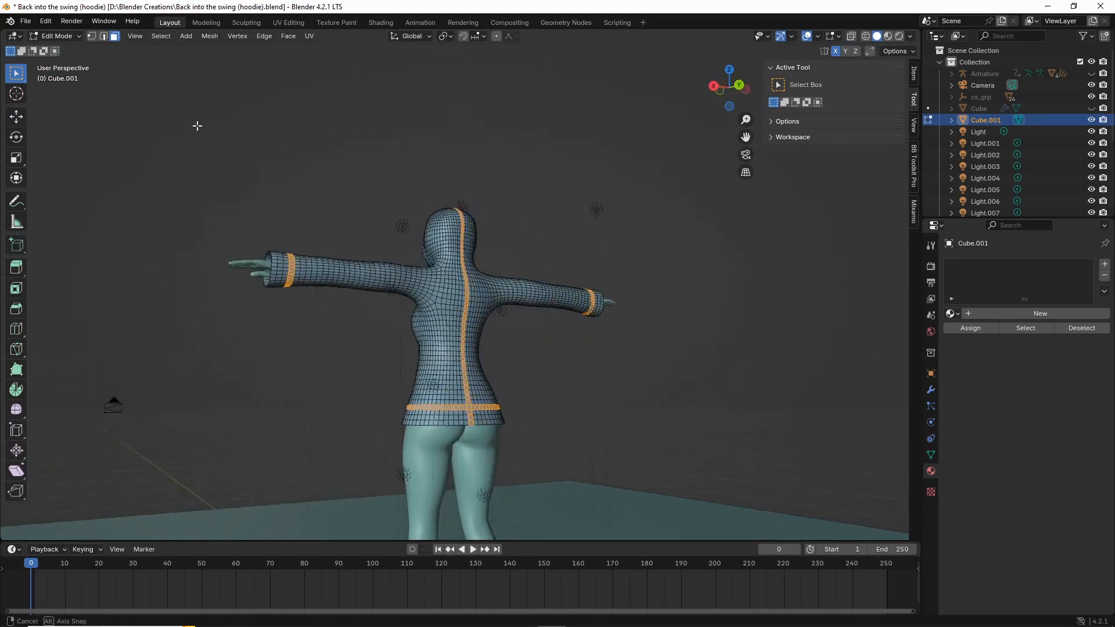
{"action": "middle_click_drag", "start_coordinate": [399, 322], "coordinate": [631, 320]}
{"action": "scroll", "coordinate": [635, 321], "scroll_direction": "up", "scroll_amount": 5}
{"action": "scroll", "coordinate": [523, 288], "scroll_direction": "up", "scroll_amount": 2}
{"action": "middle_click_drag", "start_coordinate": [481, 274], "coordinate": [441, 250]}
{"action": "scroll", "coordinate": [441, 250], "scroll_direction": "down", "scroll_amount": 8}
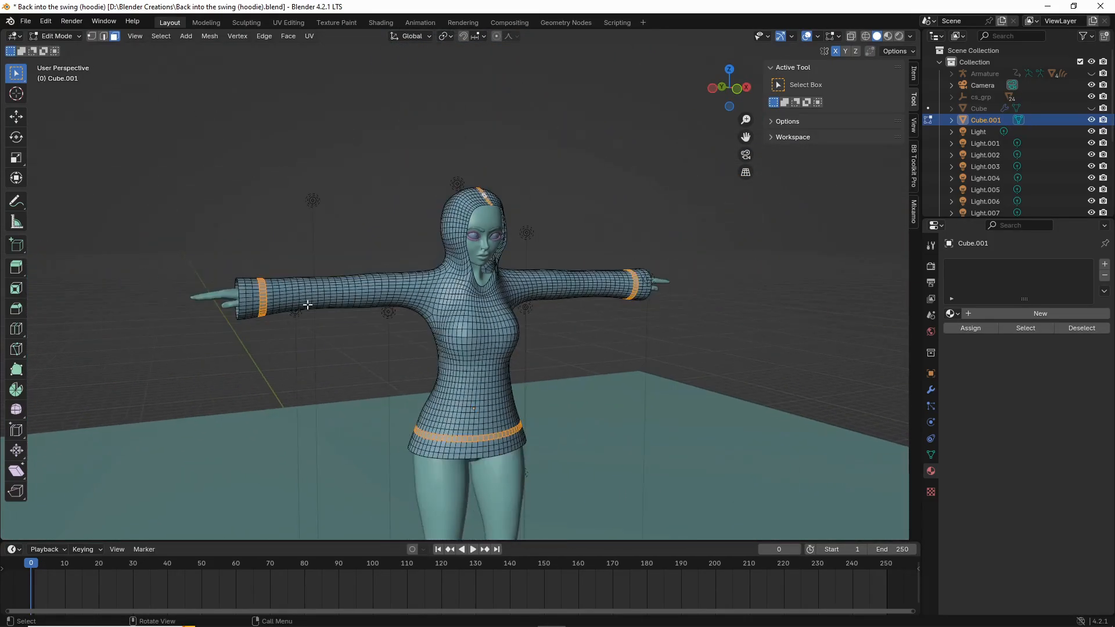
{"action": "scroll", "coordinate": [383, 298], "scroll_direction": "up", "scroll_amount": 5}
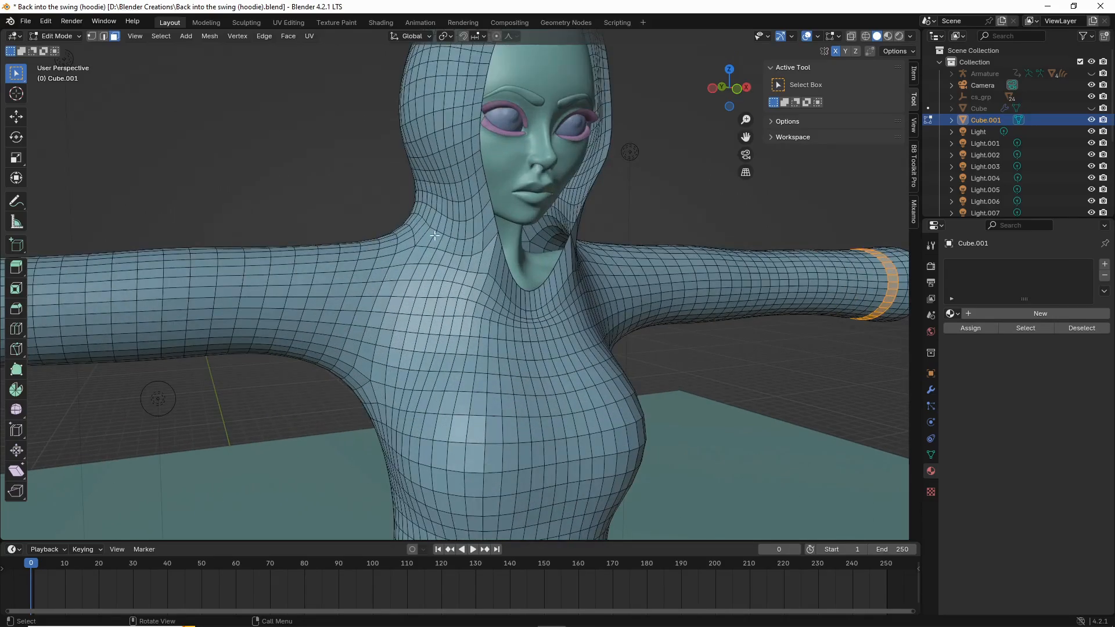
{"action": "left_click", "coordinate": [404, 242], "text": "alt+shift"}
{"action": "middle_click_drag", "start_coordinate": [404, 242], "coordinate": [554, 261]}
{"action": "scroll", "coordinate": [336, 253], "scroll_direction": "down", "scroll_amount": 6}
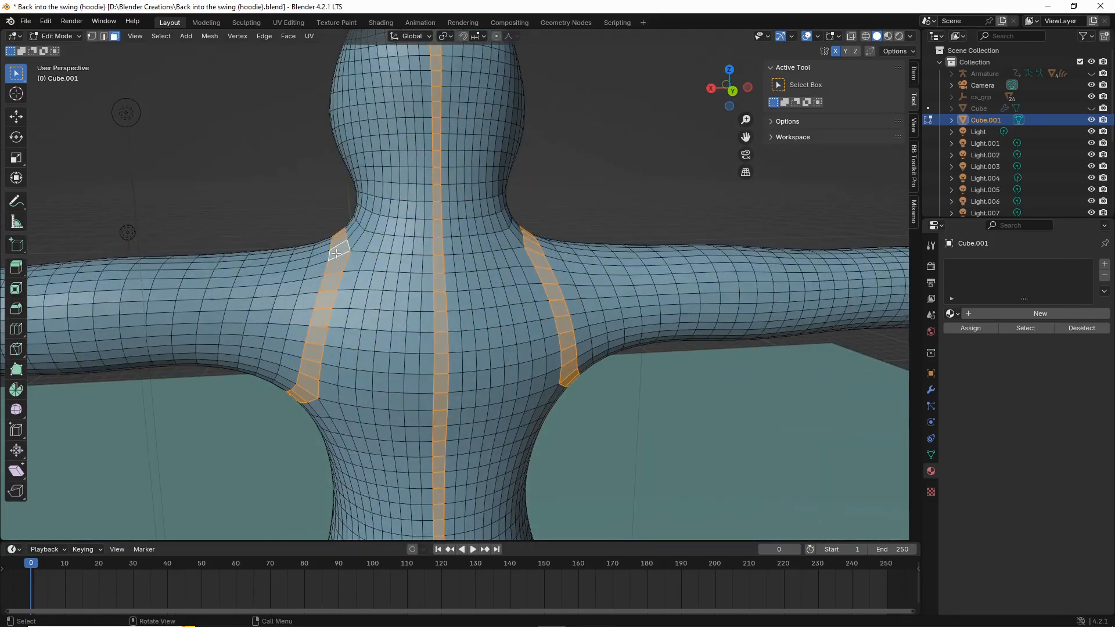
Step: Add a shortest-path strip of faces across the front below the neckline, linking the two armhole loops
{"action": "middle_click_drag", "start_coordinate": [336, 254], "coordinate": [495, 313]}
{"action": "scroll", "coordinate": [495, 314], "scroll_direction": "up", "scroll_amount": 5}
{"action": "middle_click_drag", "start_coordinate": [495, 314], "coordinate": [487, 307]}
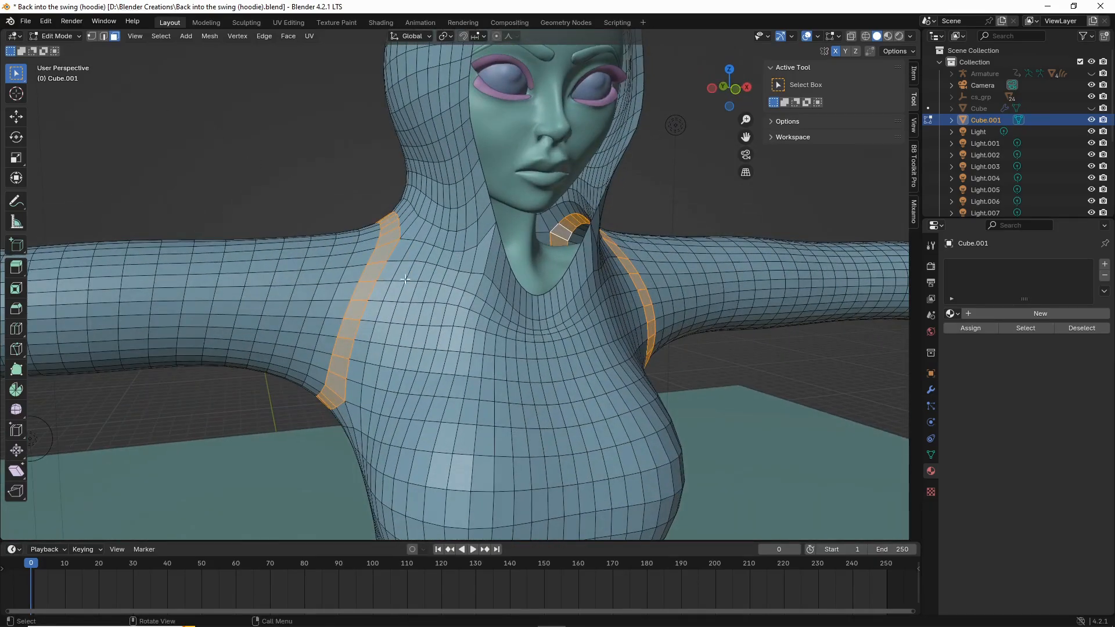
{"action": "middle_click_drag", "start_coordinate": [568, 303], "coordinate": [530, 291]}
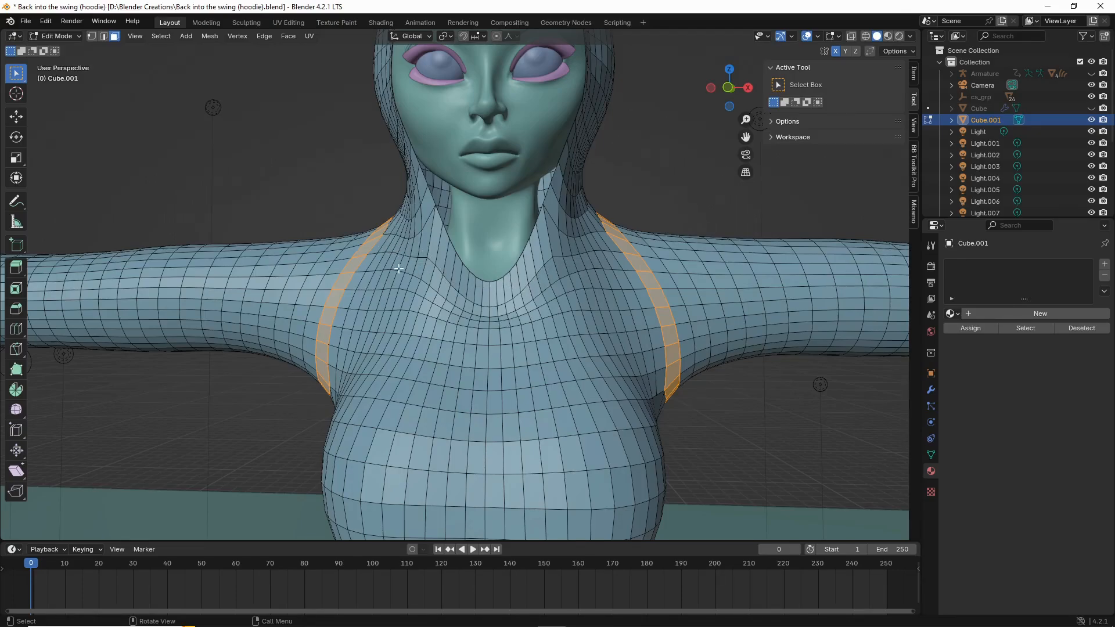
{"action": "left_click", "coordinate": [364, 263], "text": "shift"}
{"action": "left_click", "coordinate": [624, 262], "text": "ctrl"}
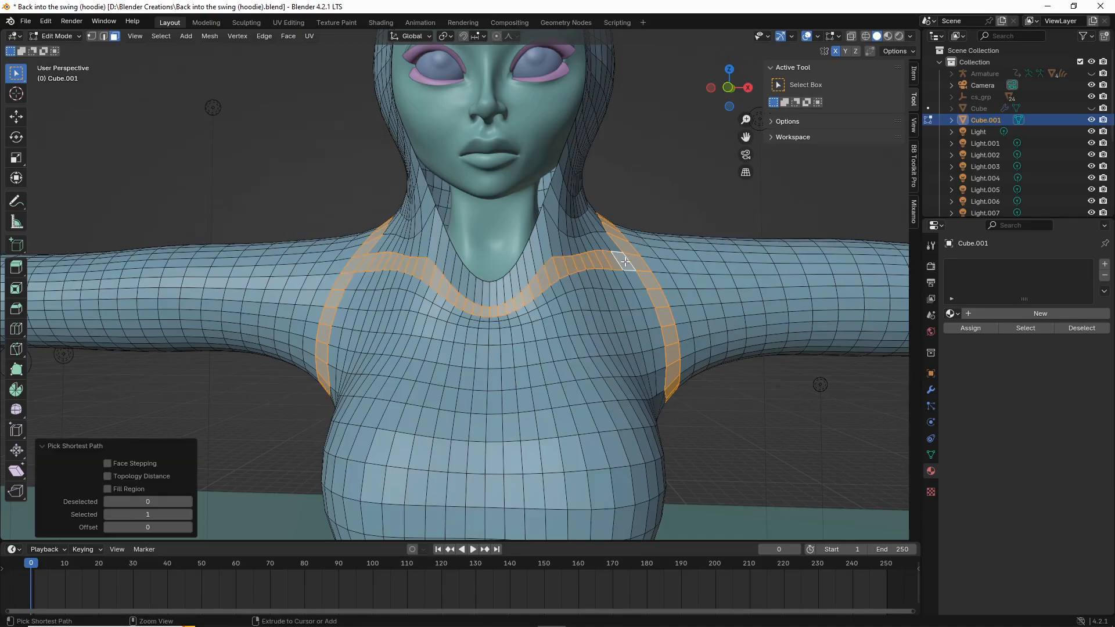
Step: Add a shortest-path strip of faces across the upper back between the two armhole loops
{"action": "scroll", "coordinate": [581, 273], "scroll_direction": "down", "scroll_amount": 3}
{"action": "middle_click_drag", "start_coordinate": [466, 297], "coordinate": [668, 295]}
{"action": "scroll", "coordinate": [327, 267], "scroll_direction": "up", "scroll_amount": 2}
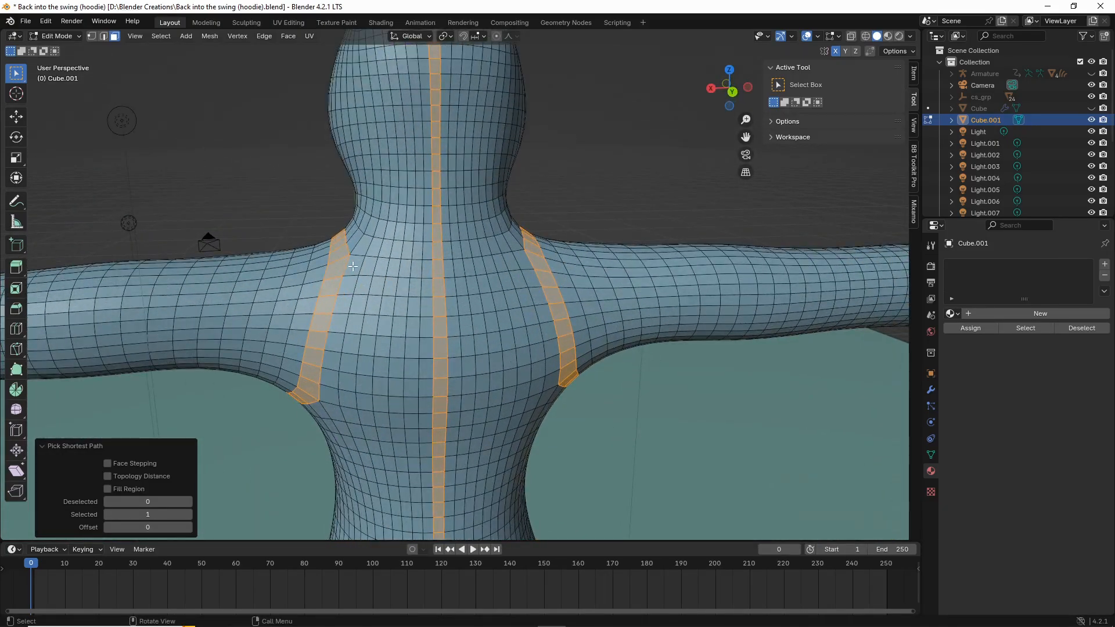
{"action": "left_click", "coordinate": [352, 266], "text": "shift"}
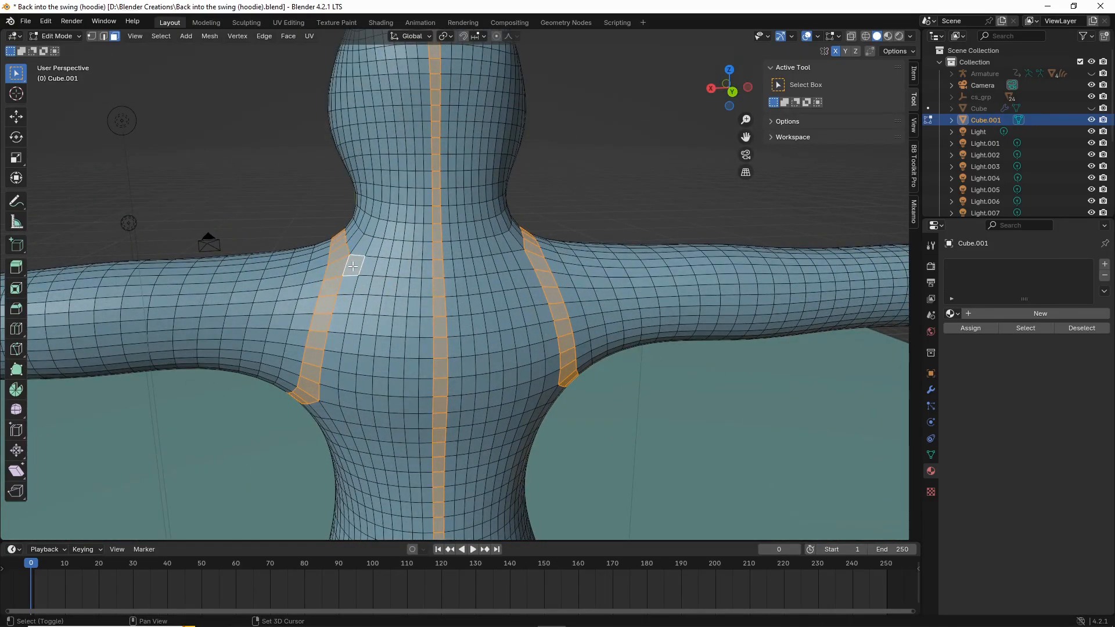
{"action": "left_click", "coordinate": [524, 261], "text": "ctrl"}
Step: Add the lengthwise face loop along the underside of one sleeve and down the torso's side to the selection
{"action": "scroll", "coordinate": [465, 276], "scroll_direction": "down", "scroll_amount": 5}
{"action": "middle_click_drag", "start_coordinate": [414, 286], "coordinate": [482, 204]}
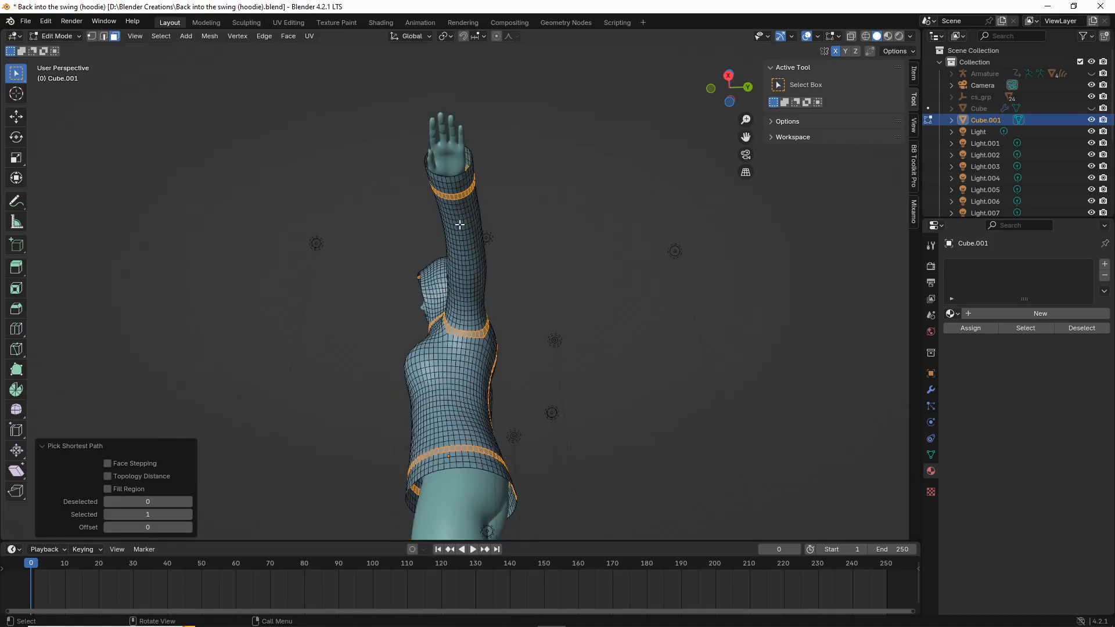
{"action": "scroll", "coordinate": [458, 232], "scroll_direction": "up", "scroll_amount": 3}
{"action": "scroll", "coordinate": [474, 230], "scroll_direction": "down", "scroll_amount": 1}
{"action": "middle_click_drag", "start_coordinate": [477, 226], "coordinate": [481, 190]}
{"action": "scroll", "coordinate": [482, 190], "scroll_direction": "down", "scroll_amount": 1}
{"action": "left_click_drag", "start_coordinate": [746, 137], "coordinate": [753, 221]}
{"action": "scroll", "coordinate": [611, 197], "scroll_direction": "up", "scroll_amount": 2}
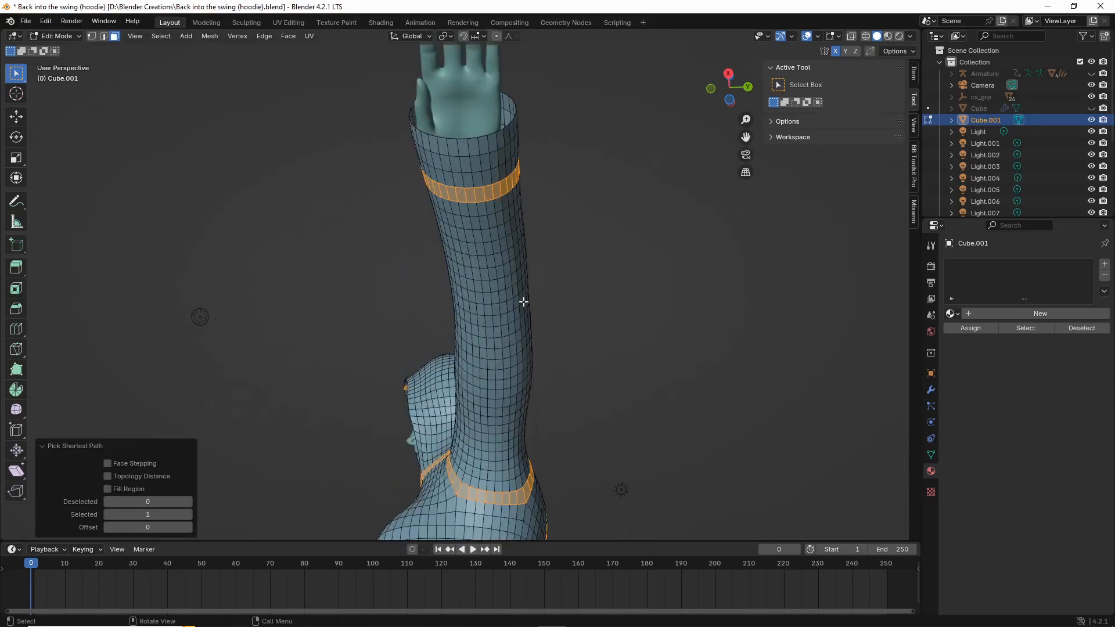
{"action": "left_click", "coordinate": [464, 155], "text": "shift"}
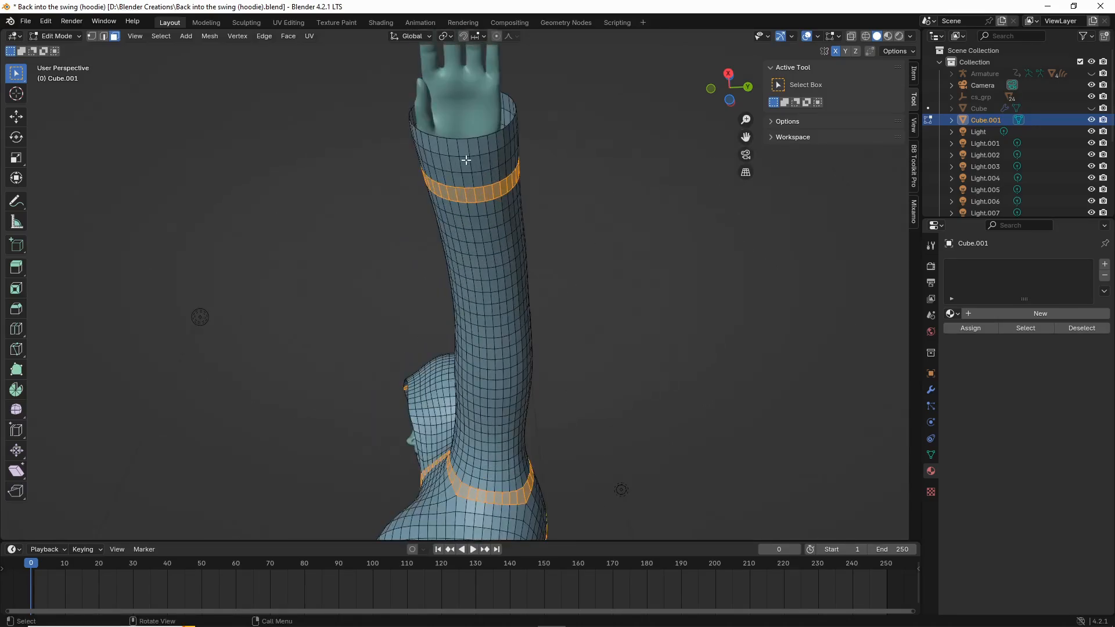
{"action": "left_click", "coordinate": [464, 155], "text": "alt+shift"}
Step: Add the lengthwise underside face loop of the opposite sleeve and torso side to the selection
{"action": "scroll", "coordinate": [515, 312], "scroll_direction": "down", "scroll_amount": 5}
{"action": "middle_click_drag", "start_coordinate": [515, 311], "coordinate": [351, 316]}
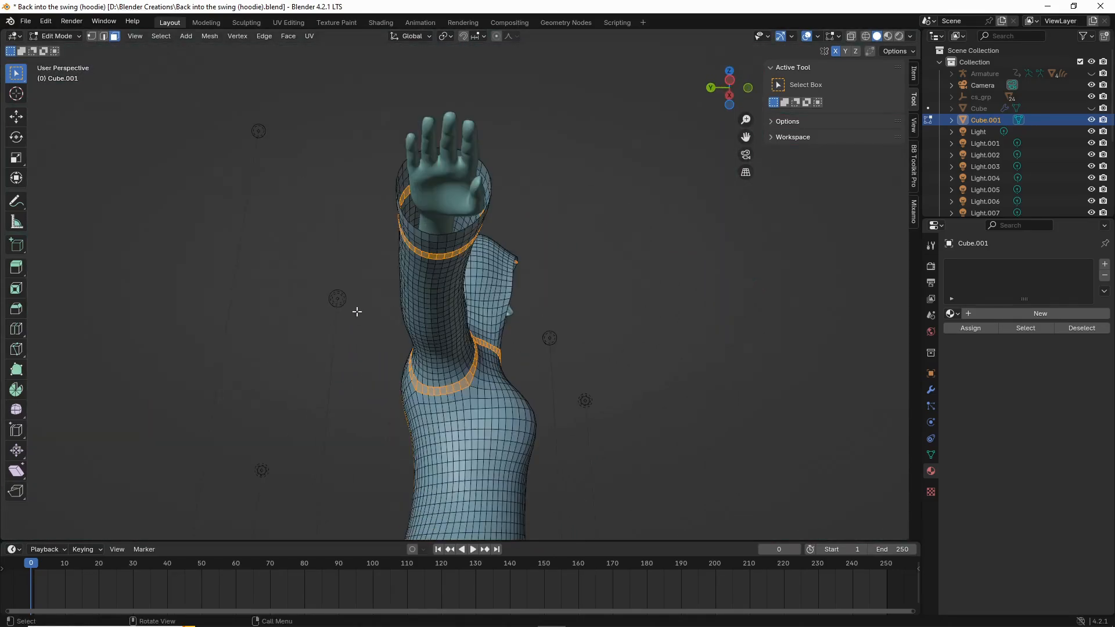
{"action": "scroll", "coordinate": [406, 244], "scroll_direction": "up", "scroll_amount": 4}
{"action": "left_click", "coordinate": [419, 215], "text": "alt+shift"}
{"action": "scroll", "coordinate": [420, 218], "scroll_direction": "down", "scroll_amount": 7}
{"action": "middle_click_drag", "start_coordinate": [429, 299], "coordinate": [94, 336]}
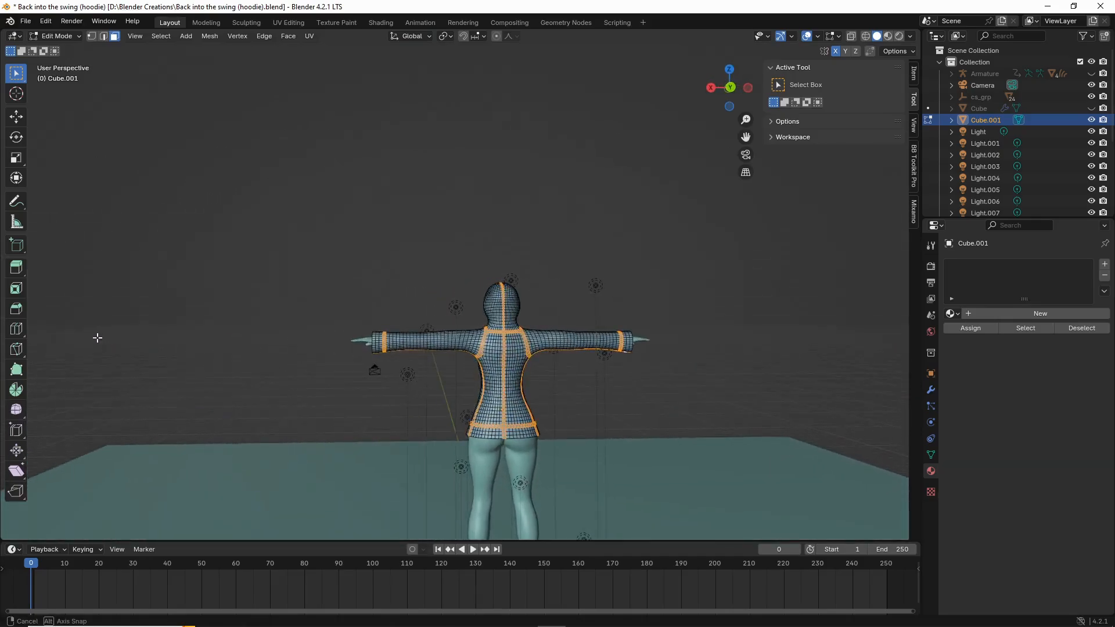
Step: Delete the selected seam strips with Only Faces, keeping their edges between the hoodie panels
{"action": "middle_click_drag", "start_coordinate": [336, 360], "coordinate": [600, 368]}
{"action": "scroll", "coordinate": [589, 348], "scroll_direction": "up", "scroll_amount": 3}
{"action": "left_click_drag", "start_coordinate": [750, 138], "coordinate": [845, 5]}
{"action": "scroll", "coordinate": [637, 262], "scroll_direction": "up", "scroll_amount": 3}
{"action": "middle_click_drag", "start_coordinate": [638, 262], "coordinate": [563, 273]}
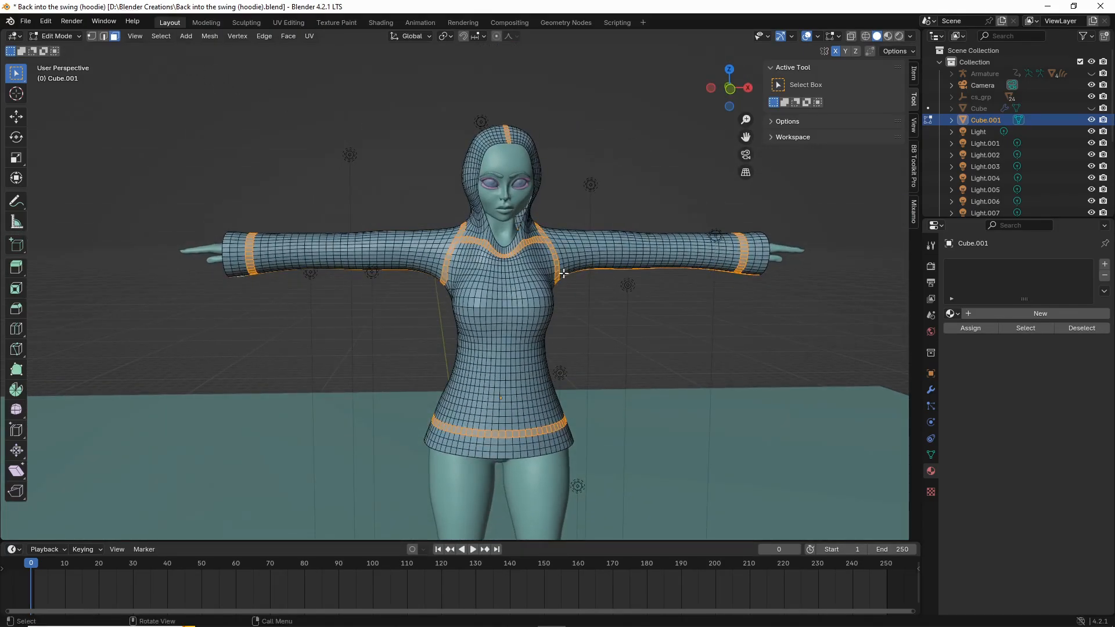
{"action": "key", "text": "x"}
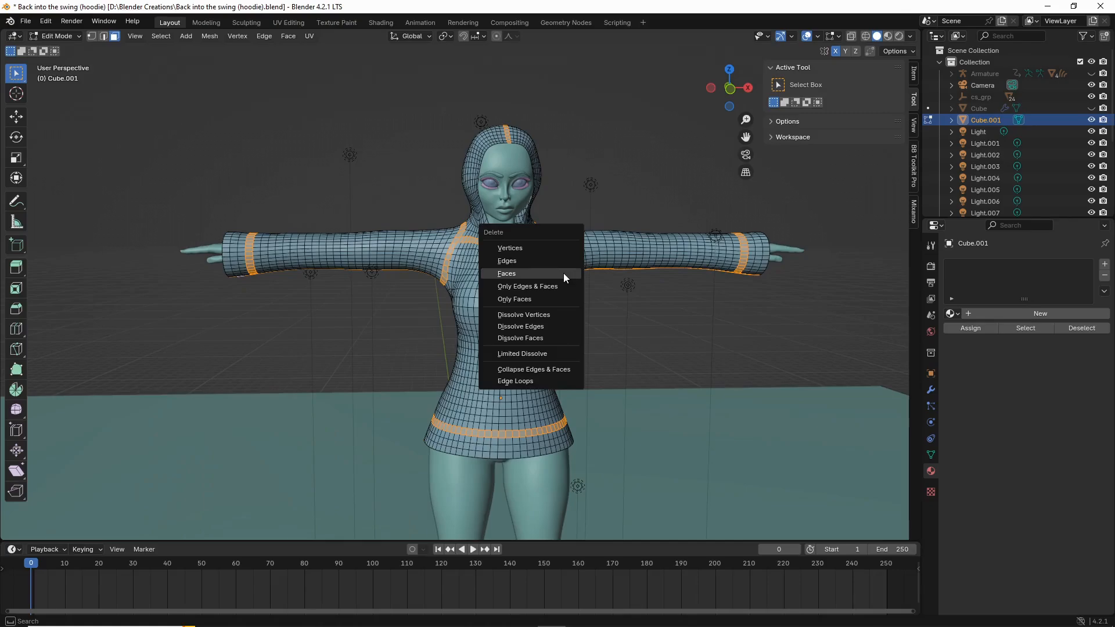
{"action": "left_click", "coordinate": [537, 301]}
{"action": "middle_click_drag", "start_coordinate": [587, 321], "coordinate": [644, 333]}
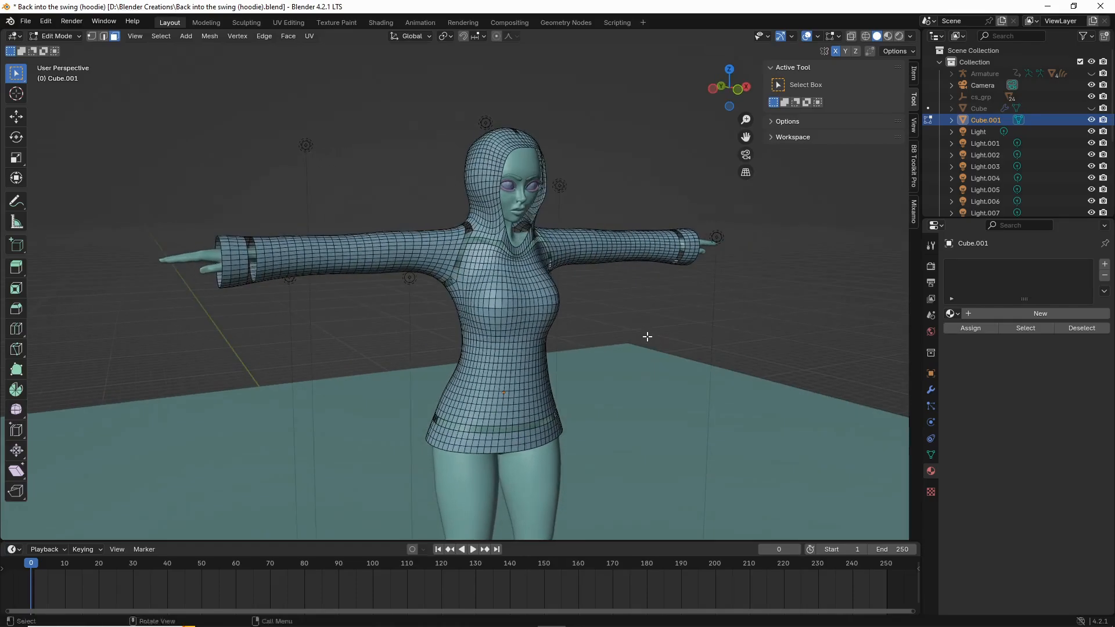
Step: Return to Object Mode and select the character's body mesh
{"action": "key", "text": "Tab"}
{"action": "middle_click_drag", "start_coordinate": [652, 295], "coordinate": [604, 294]}
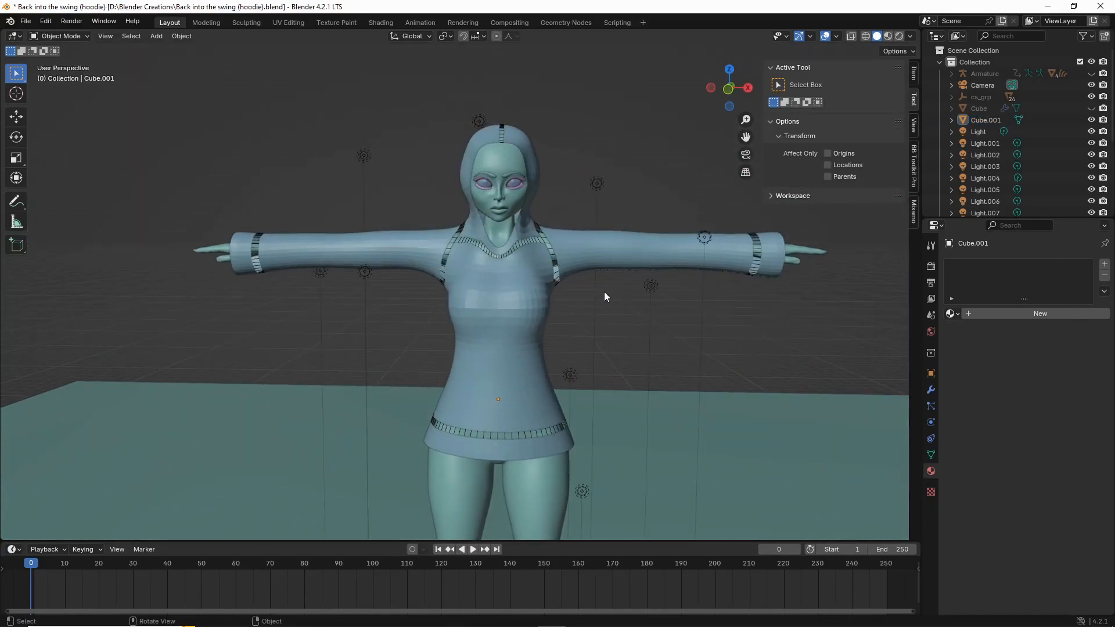
{"action": "left_click", "coordinate": [562, 270]}
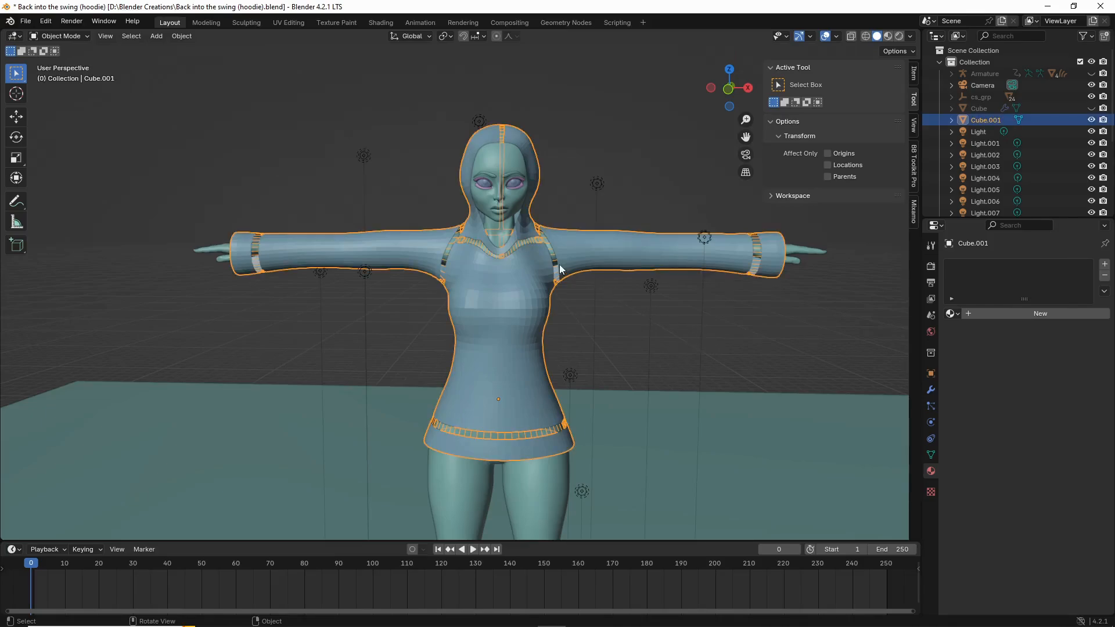
{"action": "left_click", "coordinate": [576, 193]}
{"action": "left_click", "coordinate": [487, 160]}
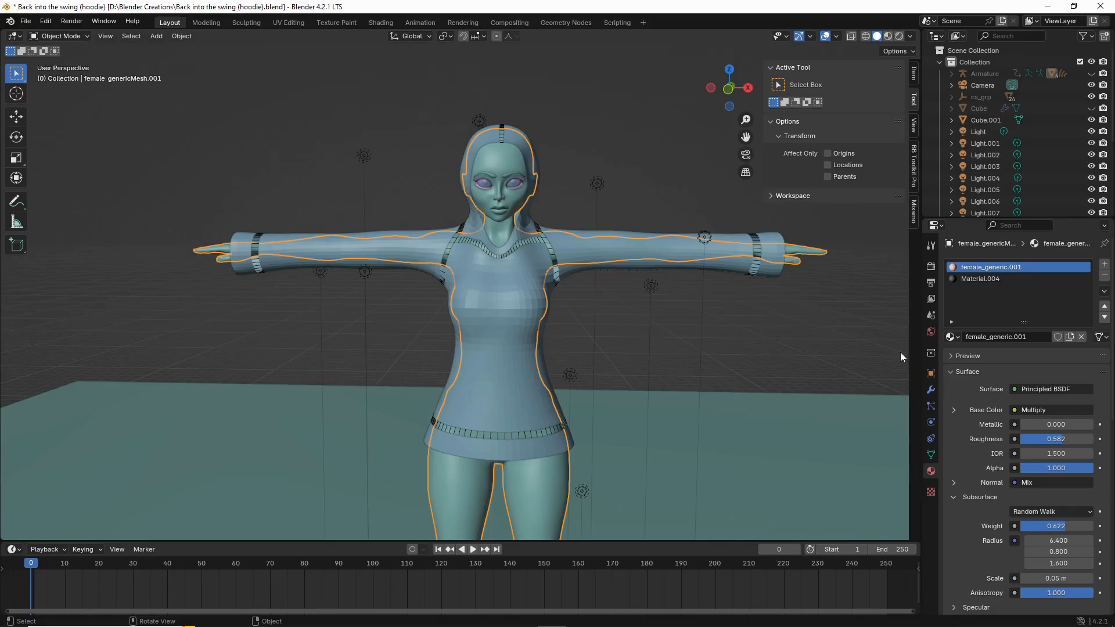
Step: Check the body mesh's modifiers and its Collision physics settings for soft bodies and cloth
{"action": "left_click", "coordinate": [931, 390]}
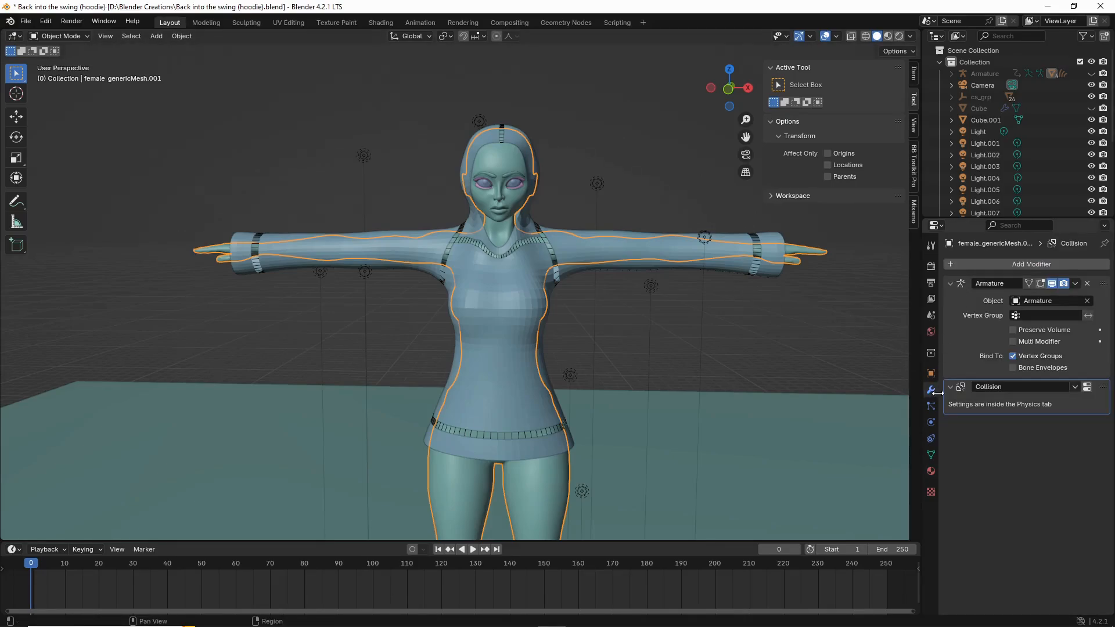
{"action": "left_click", "coordinate": [932, 426]}
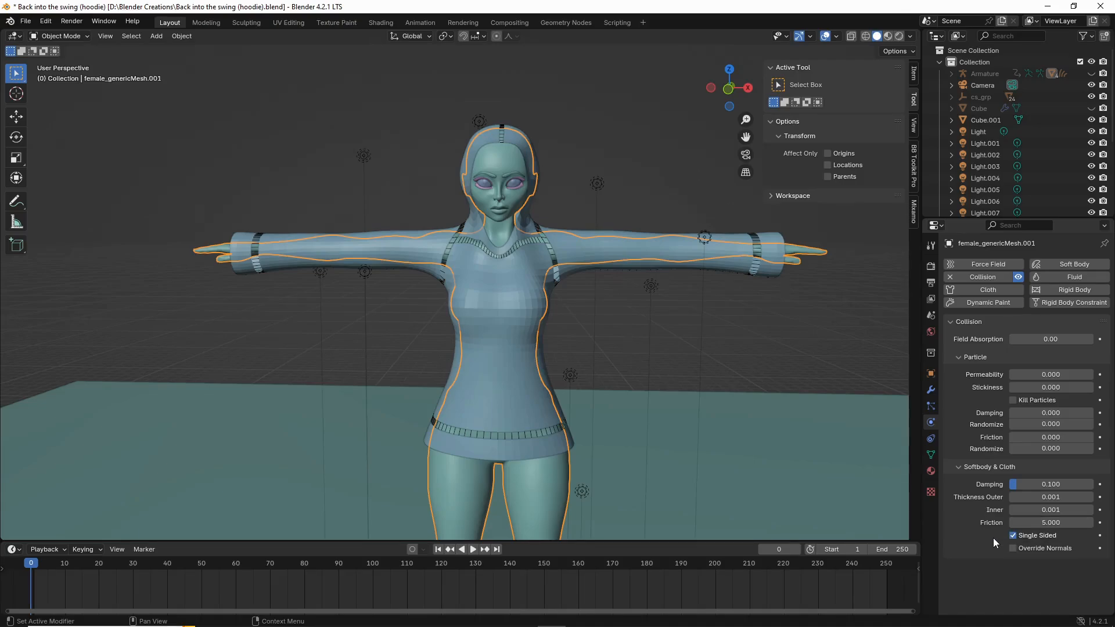
{"action": "left_click", "coordinate": [723, 376]}
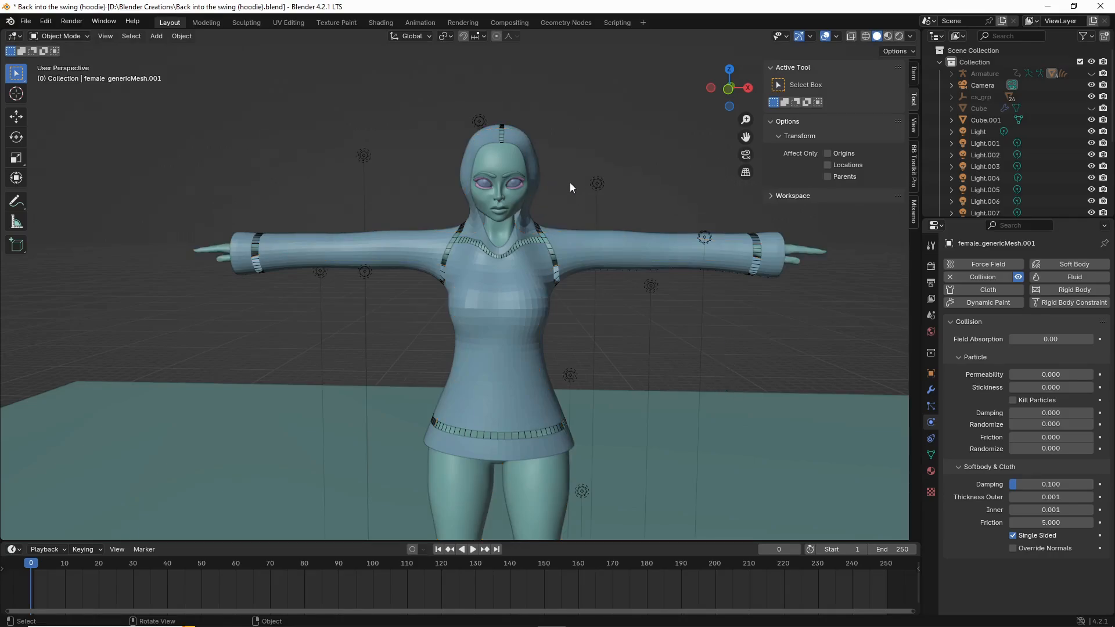
Step: Add Cloth physics to the hoodie and load the GOOD CLOTH SETTINGS preset
{"action": "left_click", "coordinate": [522, 135]}
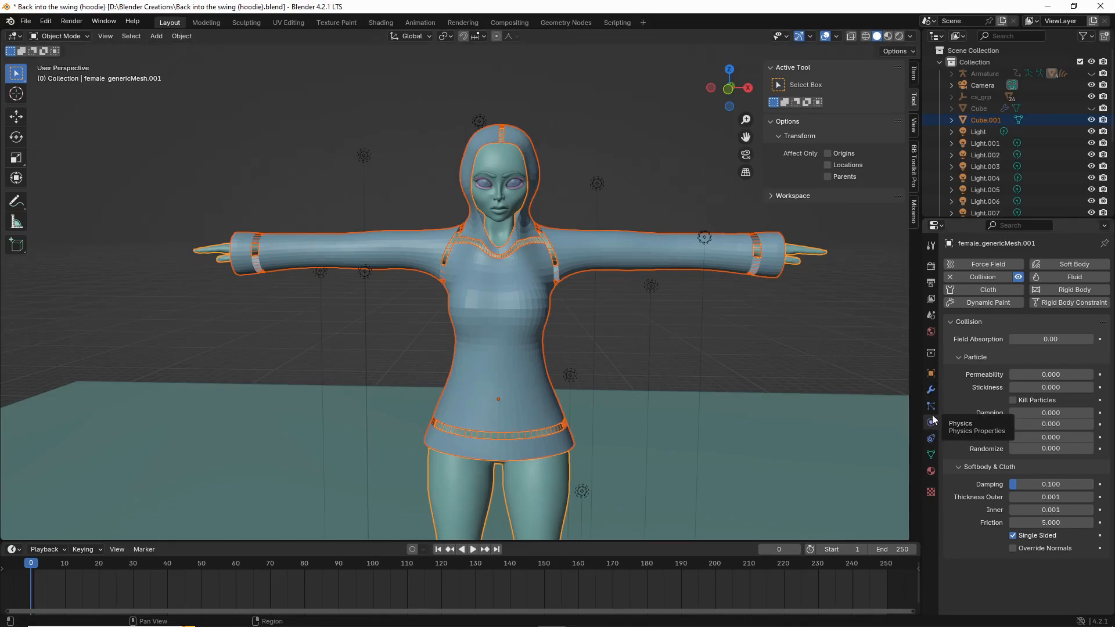
{"action": "left_click", "coordinate": [984, 295]}
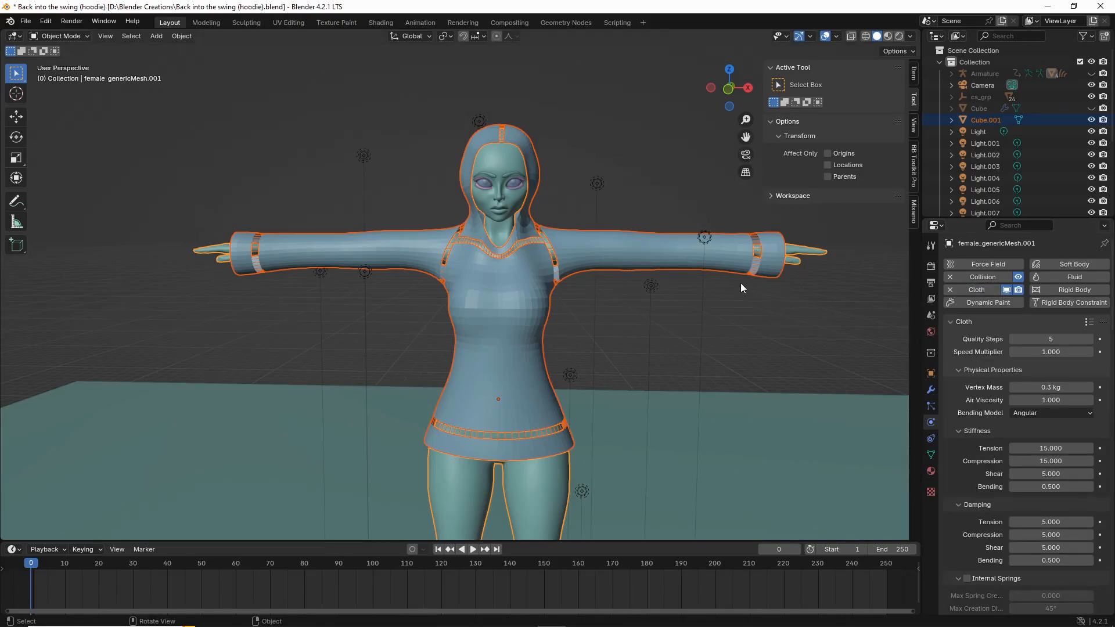
{"action": "left_click", "coordinate": [1088, 322]}
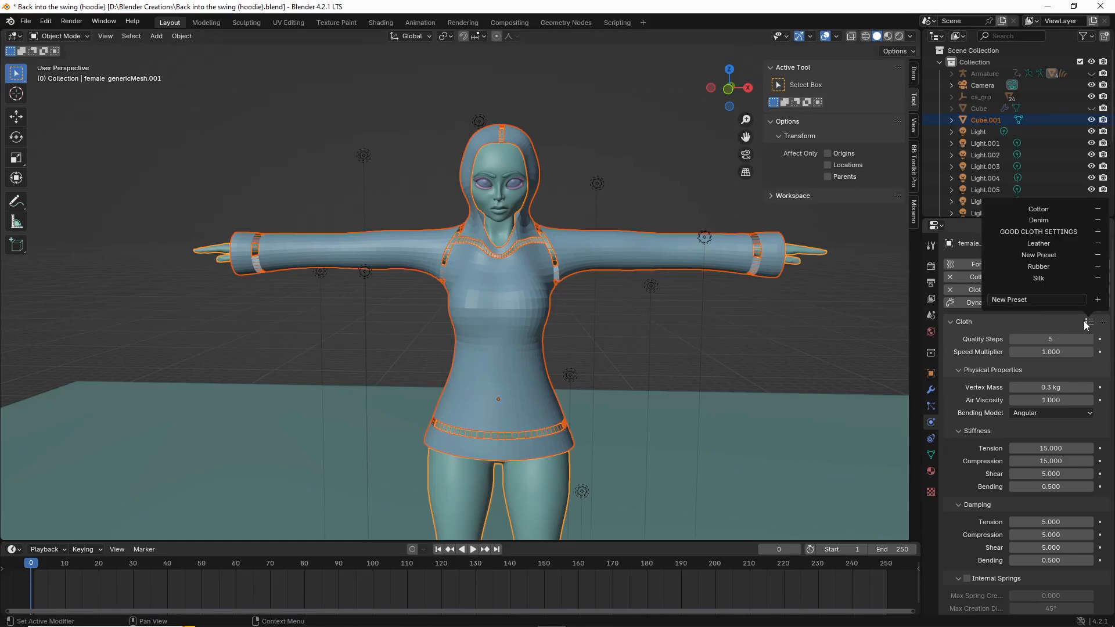
{"action": "left_click", "coordinate": [1051, 233]}
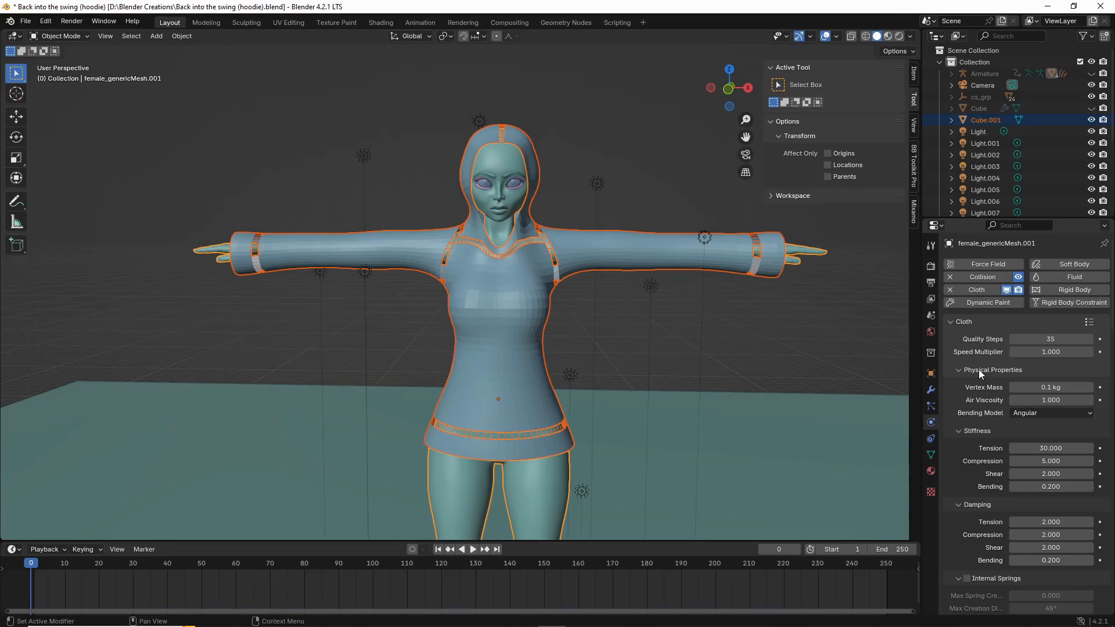
Step: Go through the cloth settings to the cache section, then unhide the armature and select it to check its keyframes
{"action": "scroll", "coordinate": [963, 363], "scroll_direction": "down", "scroll_amount": 2}
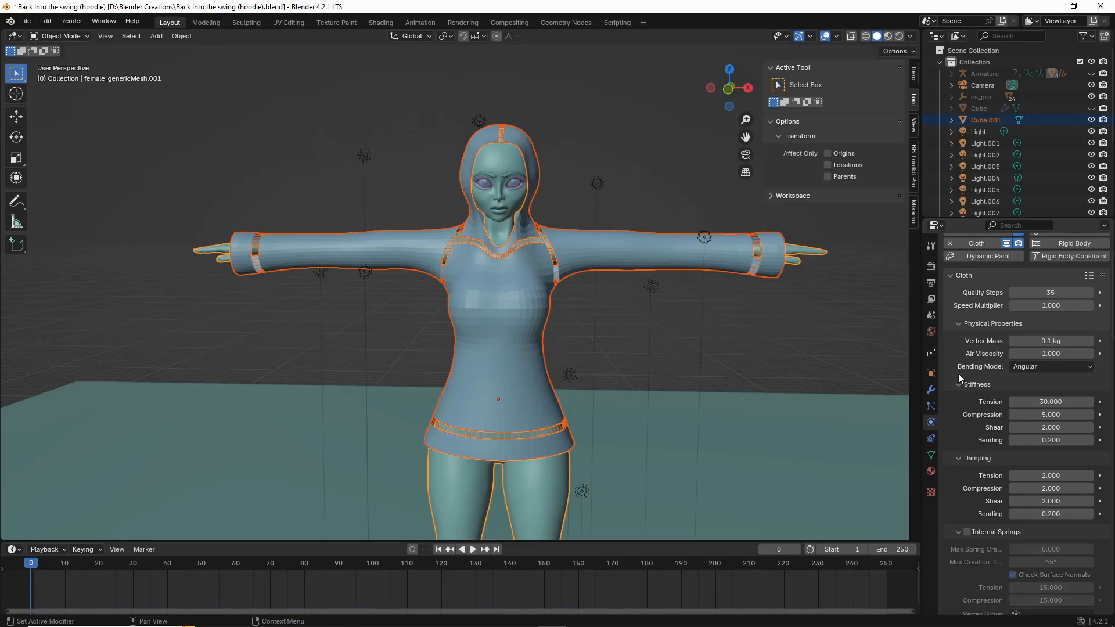
{"action": "scroll", "coordinate": [958, 374], "scroll_direction": "down", "scroll_amount": 5}
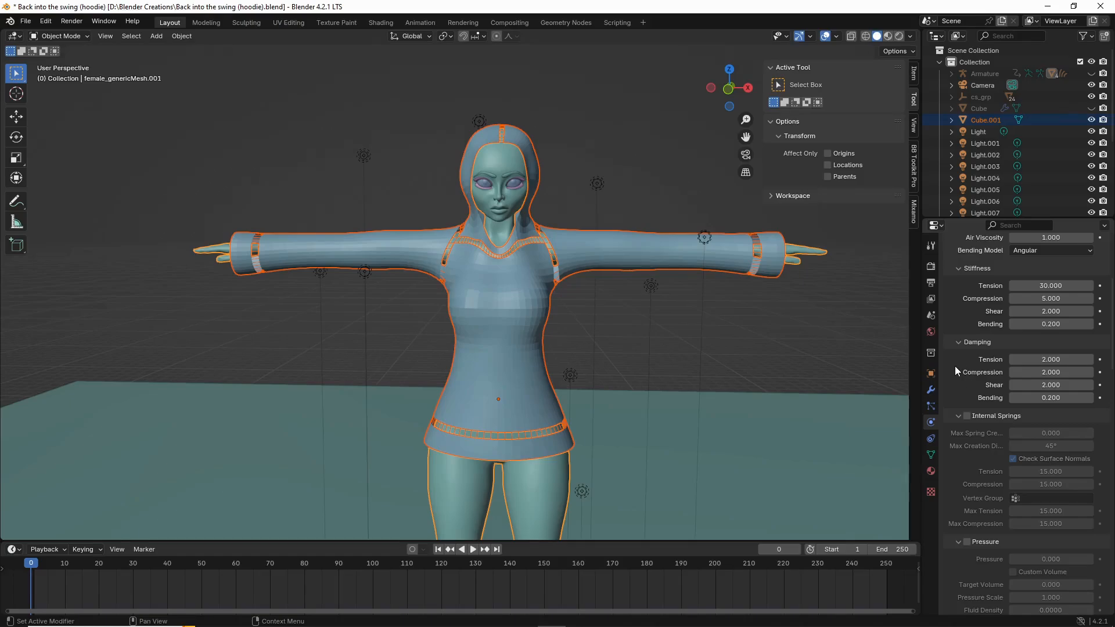
{"action": "scroll", "coordinate": [959, 384], "scroll_direction": "down", "scroll_amount": 10}
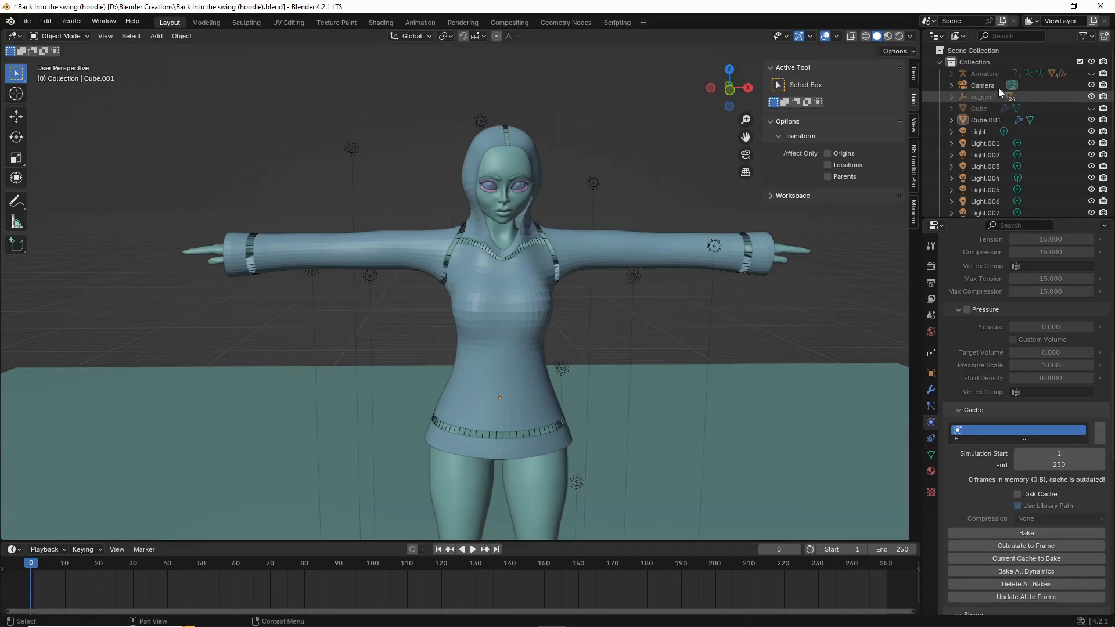
{"action": "left_click", "coordinate": [1091, 73]}
{"action": "left_click", "coordinate": [556, 137]}
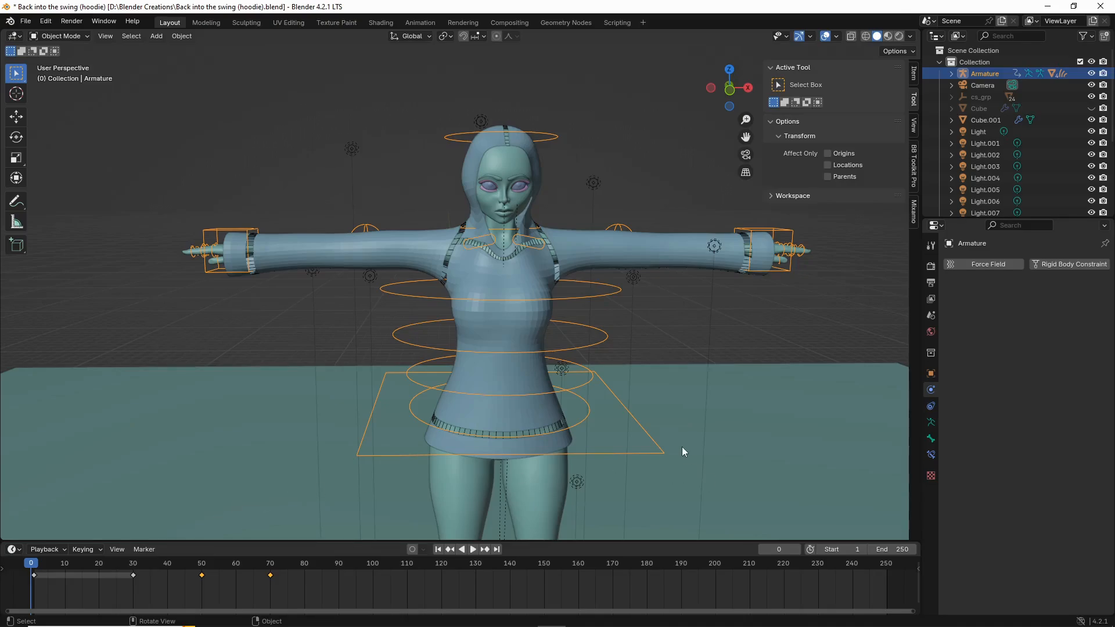
Step: Set the simulation end frame of the hoodie's cloth cache to 30
{"action": "left_click", "coordinate": [607, 260]}
{"action": "scroll", "coordinate": [1043, 497], "scroll_direction": "down", "scroll_amount": 10}
{"action": "double_click", "coordinate": [1056, 488]}
{"action": "type", "text": "30"}
{"action": "key", "text": "Return"}
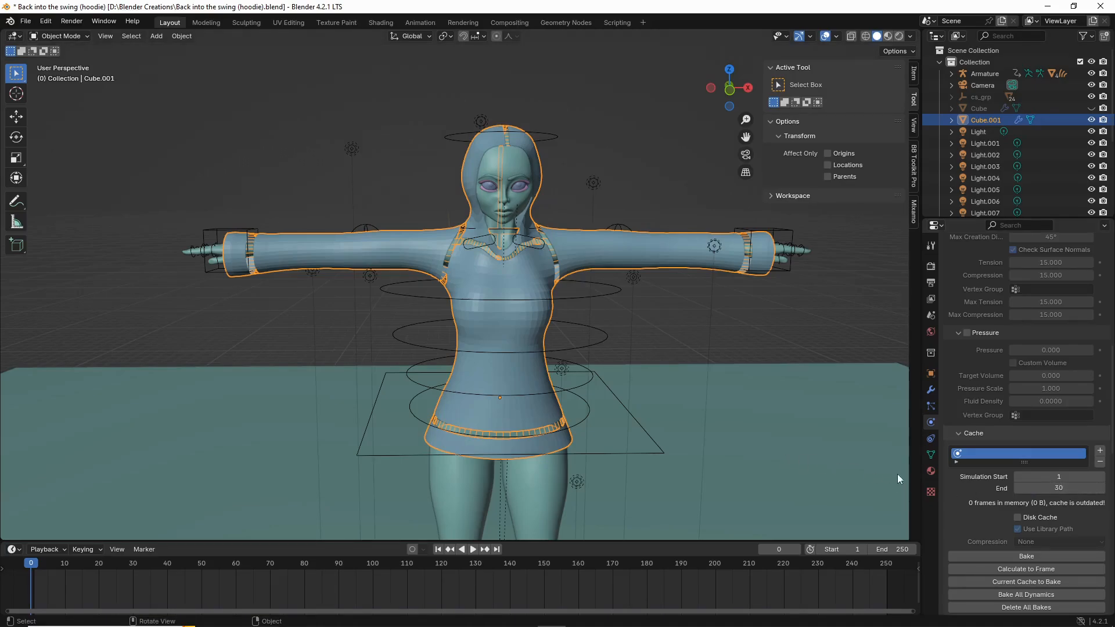
Step: Enable Sewing in the hoodie's cloth shape settings
{"action": "scroll", "coordinate": [954, 490], "scroll_direction": "down", "scroll_amount": 10}
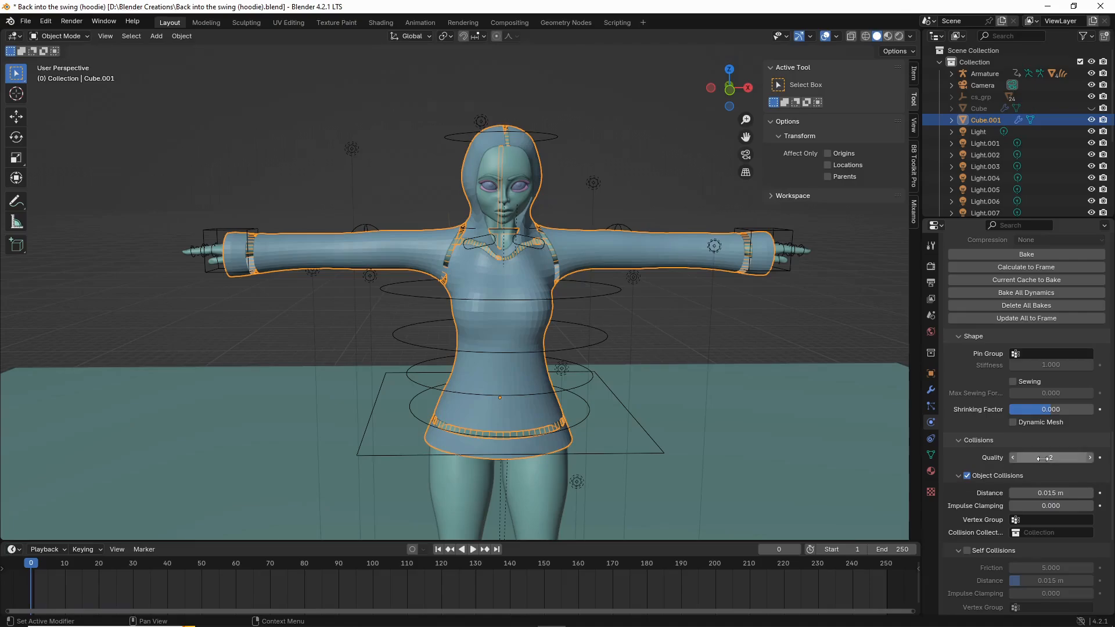
{"action": "scroll", "coordinate": [972, 451], "scroll_direction": "up", "scroll_amount": 4}
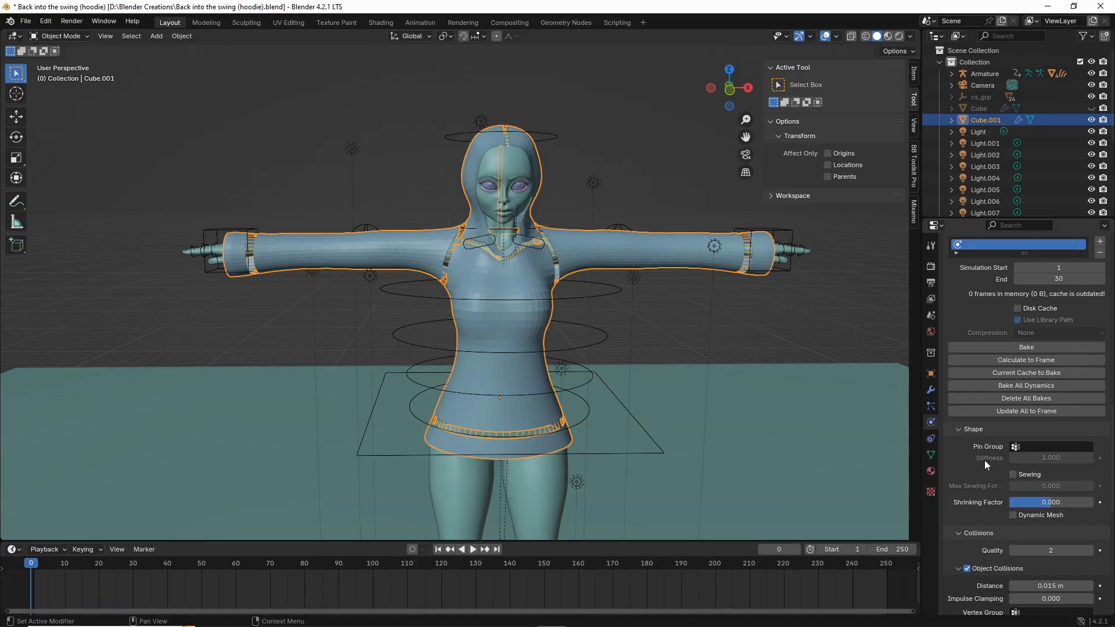
{"action": "left_click", "coordinate": [1015, 476]}
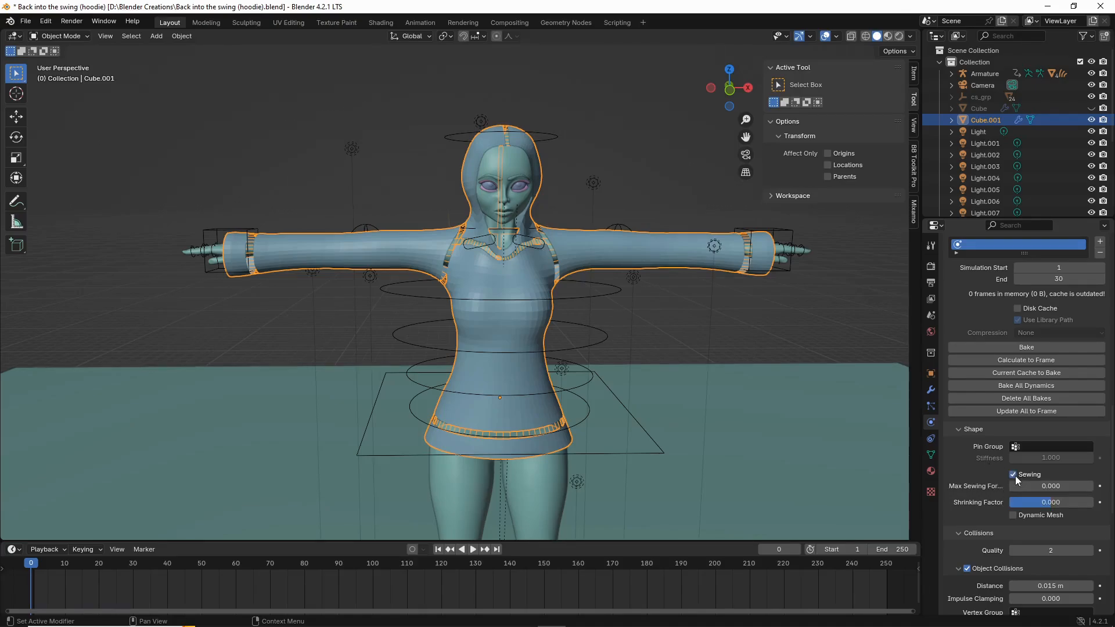
Step: Set the hoodie's cloth collision quality to 12 and its object collision distance to 0.001 m
{"action": "scroll", "coordinate": [973, 525], "scroll_direction": "down", "scroll_amount": 2}
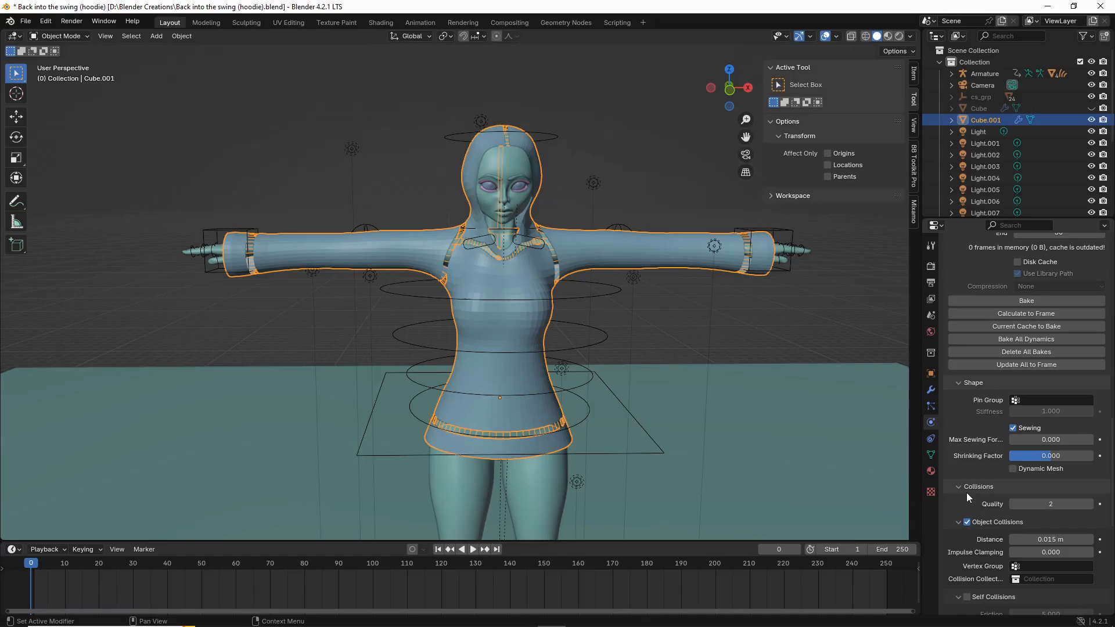
{"action": "left_click", "coordinate": [1041, 504]}
{"action": "type", "text": "12"}
{"action": "key", "text": "Return"}
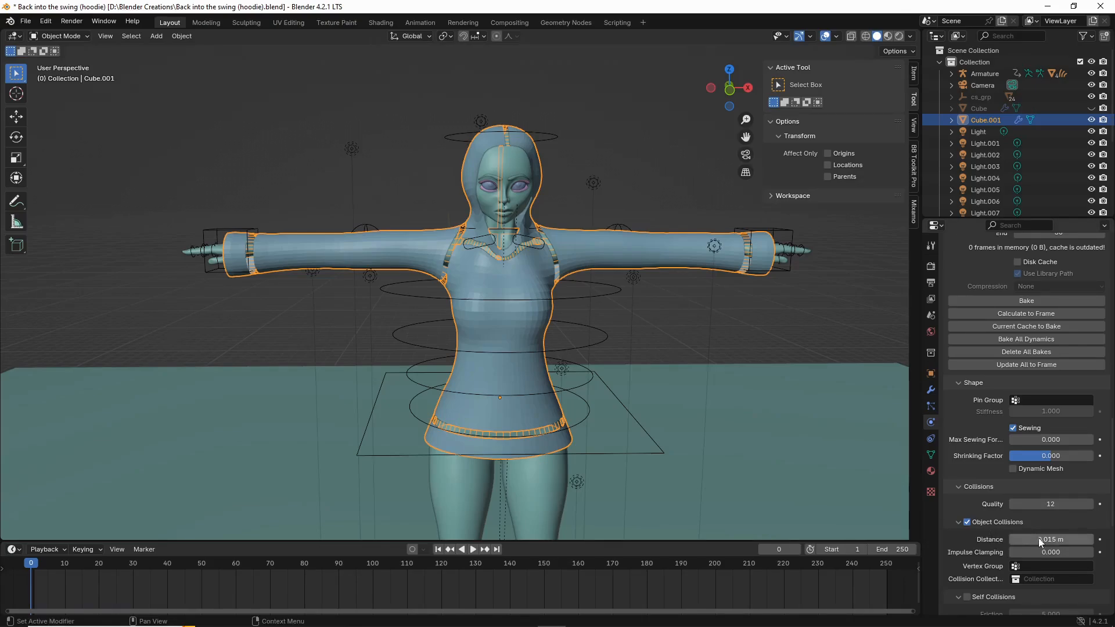
{"action": "left_click_drag", "start_coordinate": [1045, 540], "coordinate": [1031, 540]}
{"action": "scroll", "coordinate": [995, 539], "scroll_direction": "down", "scroll_amount": 3}
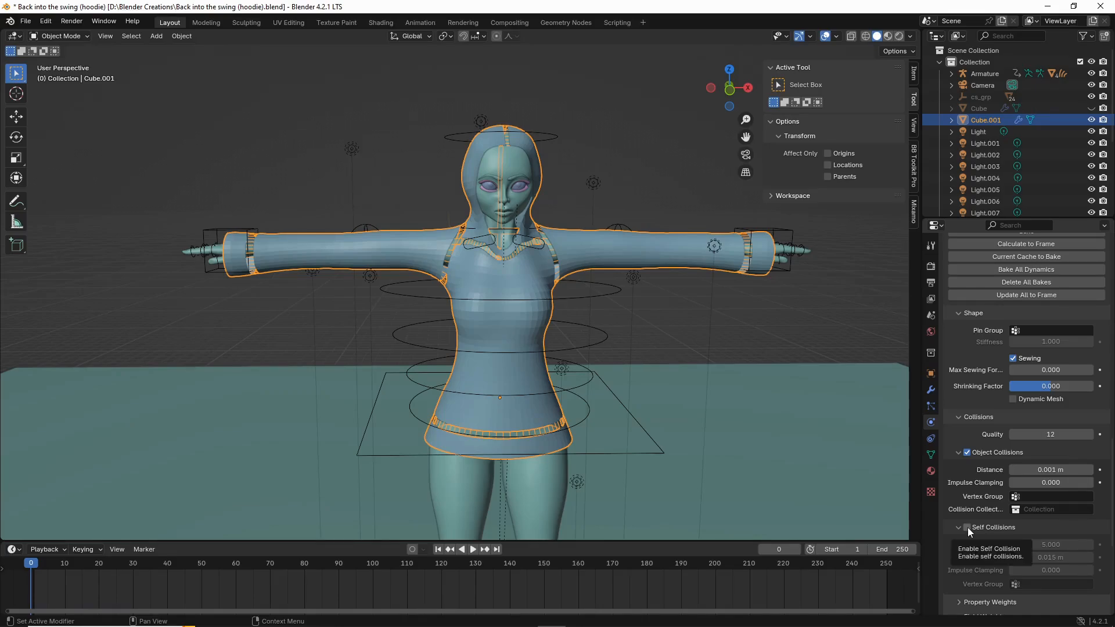
Step: Enable Self Collisions on the hoodie's cloth with a distance of 0.001 m
{"action": "left_click", "coordinate": [967, 527]}
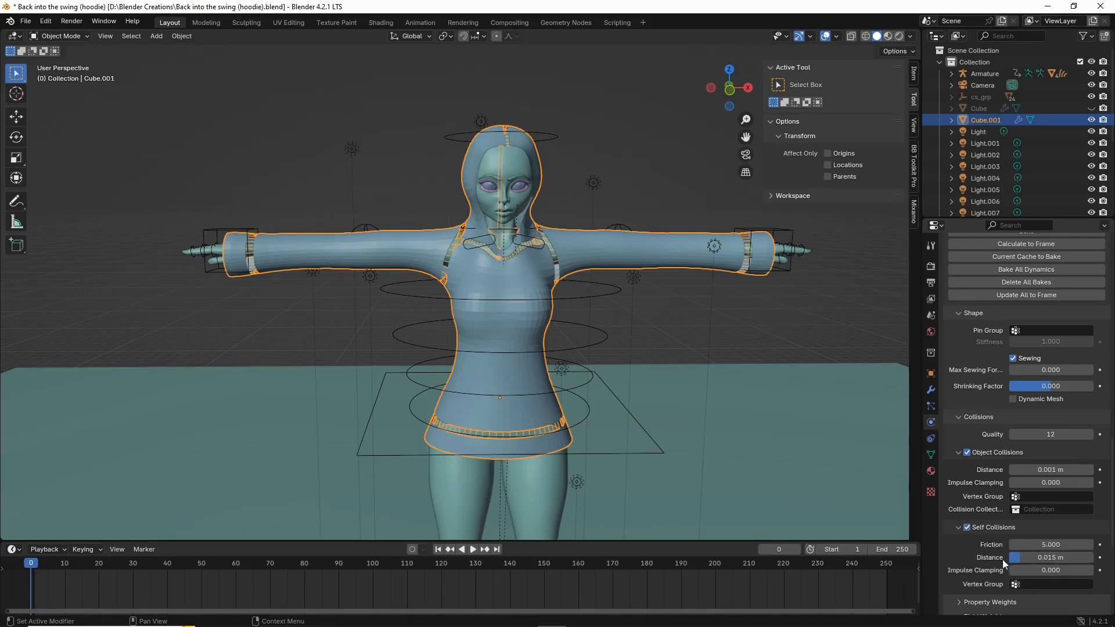
{"action": "left_click_drag", "start_coordinate": [1039, 559], "coordinate": [1009, 559]}
{"action": "scroll", "coordinate": [961, 539], "scroll_direction": "down", "scroll_amount": 4}
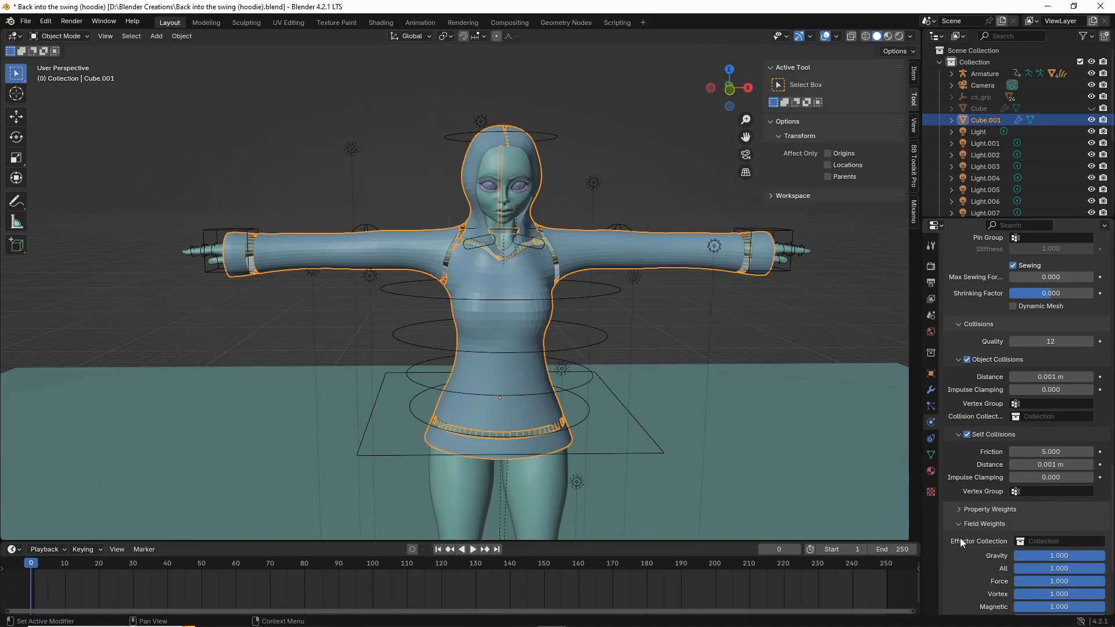
Step: Check the body mesh's Collision physics settings once more and reselect the hoodie
{"action": "scroll", "coordinate": [960, 537], "scroll_direction": "down", "scroll_amount": 3}
{"action": "middle_click_drag", "start_coordinate": [627, 328], "coordinate": [584, 332]}
{"action": "left_click", "coordinate": [493, 169]}
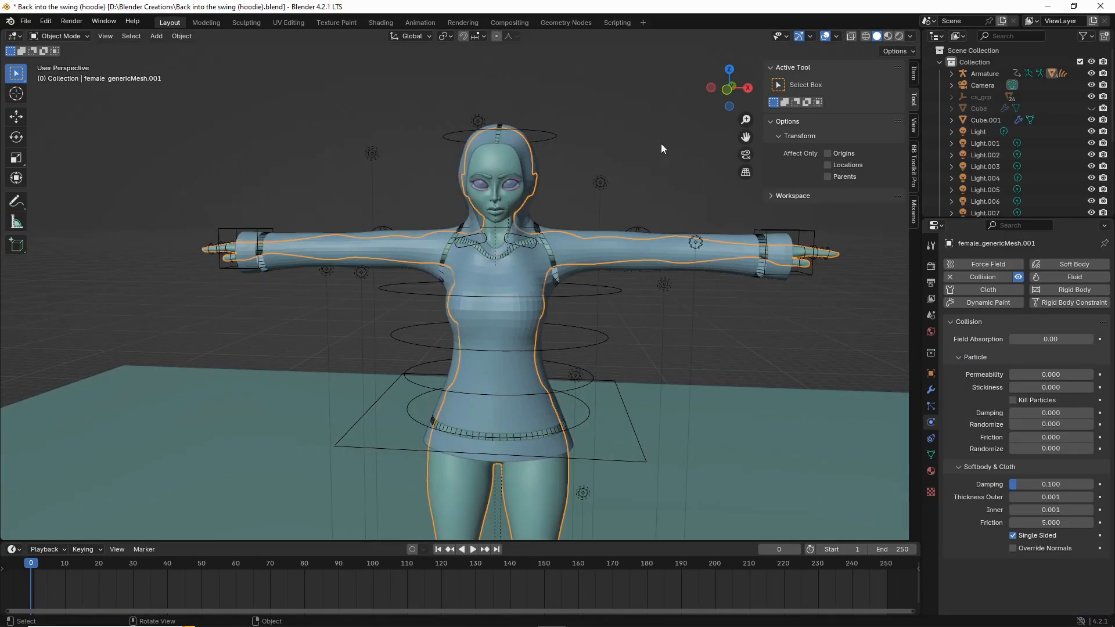
{"action": "left_click", "coordinate": [655, 237]}
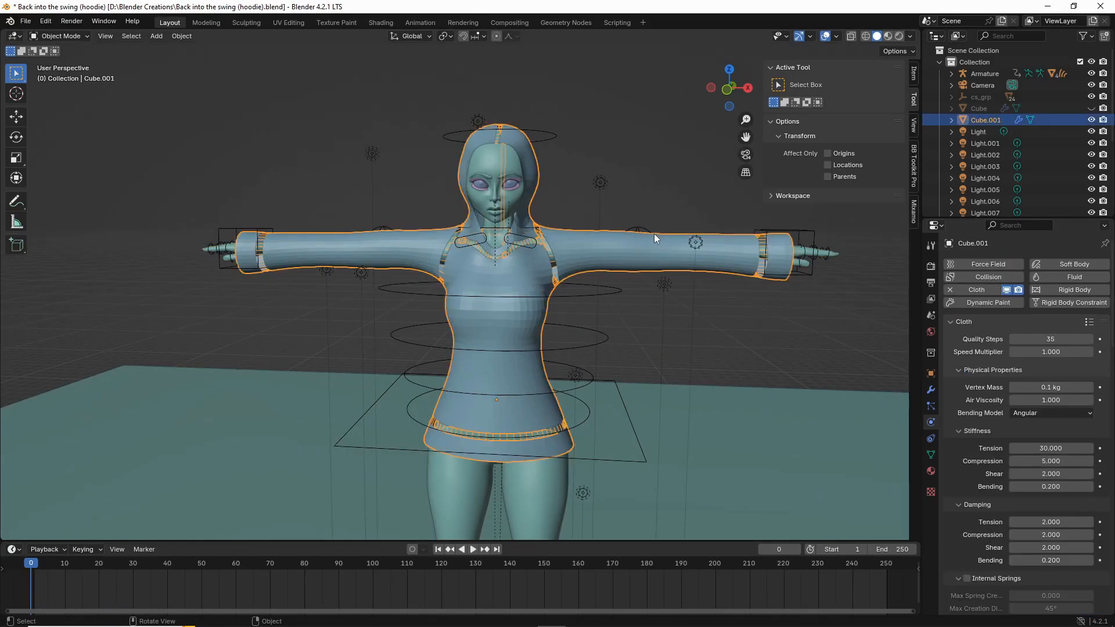
Step: Review the hoodie's cloth settings for cache, sewing, object collisions, self collisions and field weights
{"action": "scroll", "coordinate": [955, 490], "scroll_direction": "down", "scroll_amount": 15}
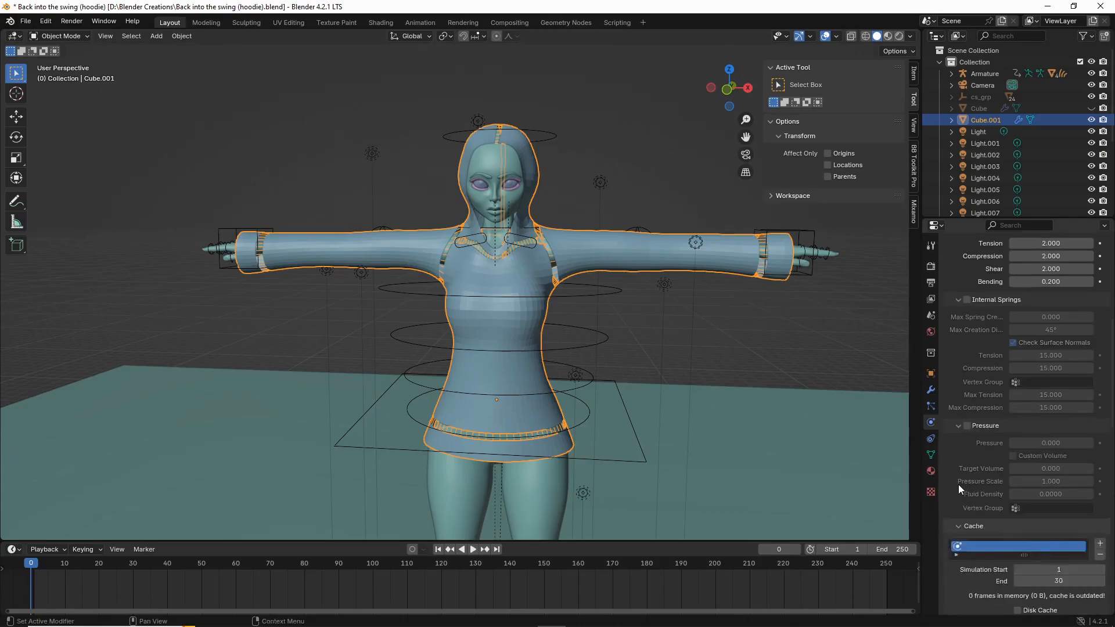
{"action": "scroll", "coordinate": [960, 486], "scroll_direction": "down", "scroll_amount": 20}
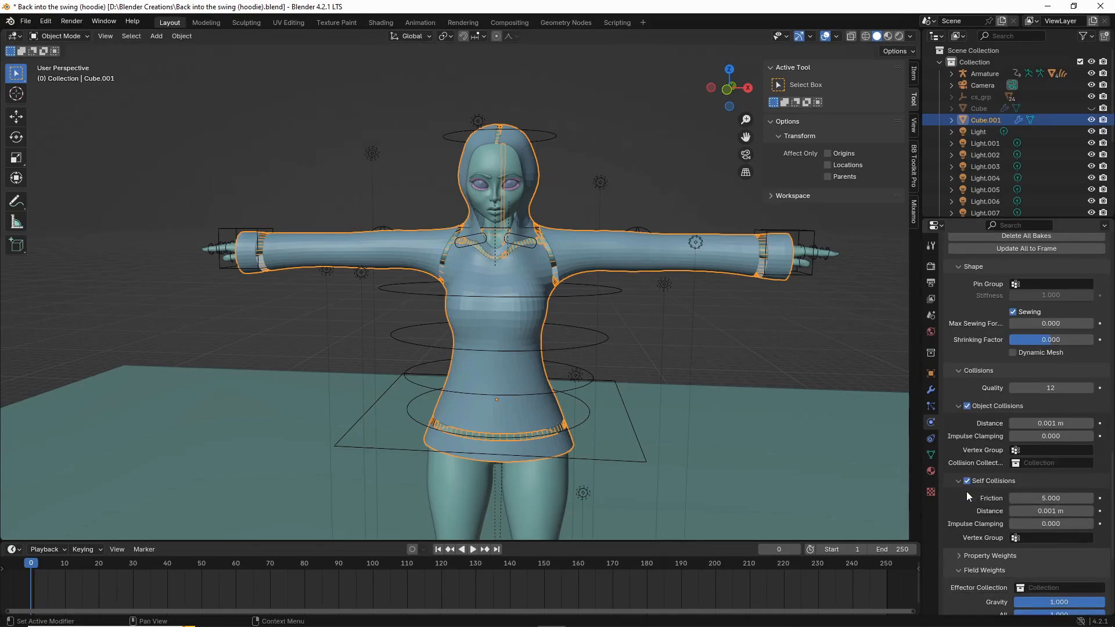
{"action": "left_click", "coordinate": [1050, 463]}
{"action": "type", "text": "0"}
{"action": "key", "text": "Return"}
{"action": "scroll", "coordinate": [948, 404], "scroll_direction": "up", "scroll_amount": 1}
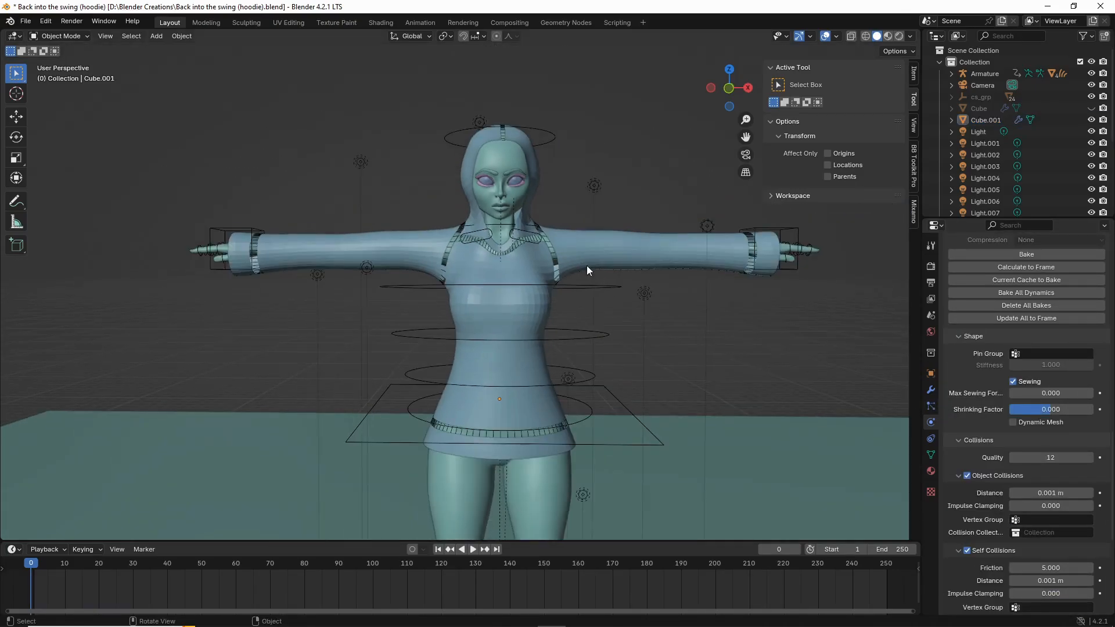
Step: Bake the hoodie's cloth simulation and go to frame 30
{"action": "left_click", "coordinate": [572, 254]}
{"action": "left_click", "coordinate": [778, 336]}
{"action": "scroll", "coordinate": [1026, 397], "scroll_direction": "up", "scroll_amount": 4}
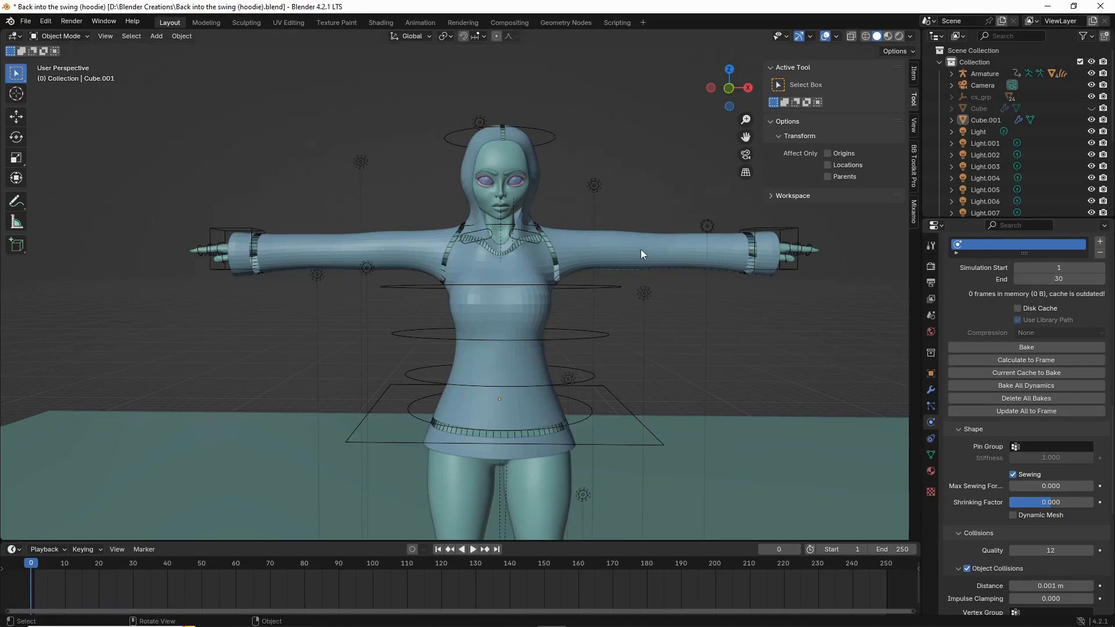
{"action": "left_click", "coordinate": [1015, 348]}
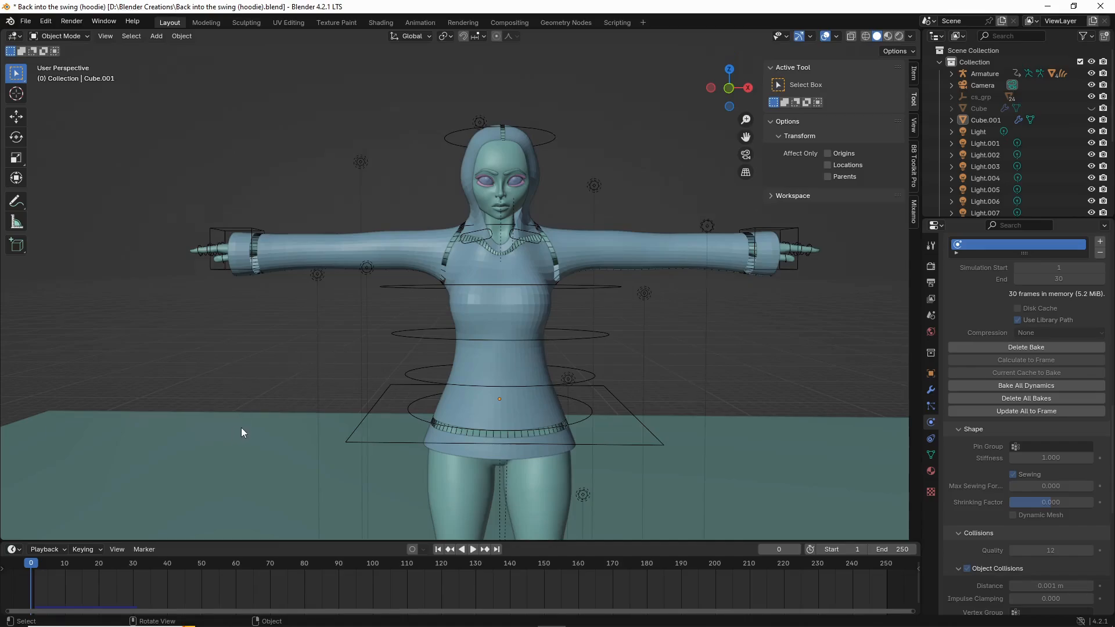
{"action": "left_click", "coordinate": [134, 567]}
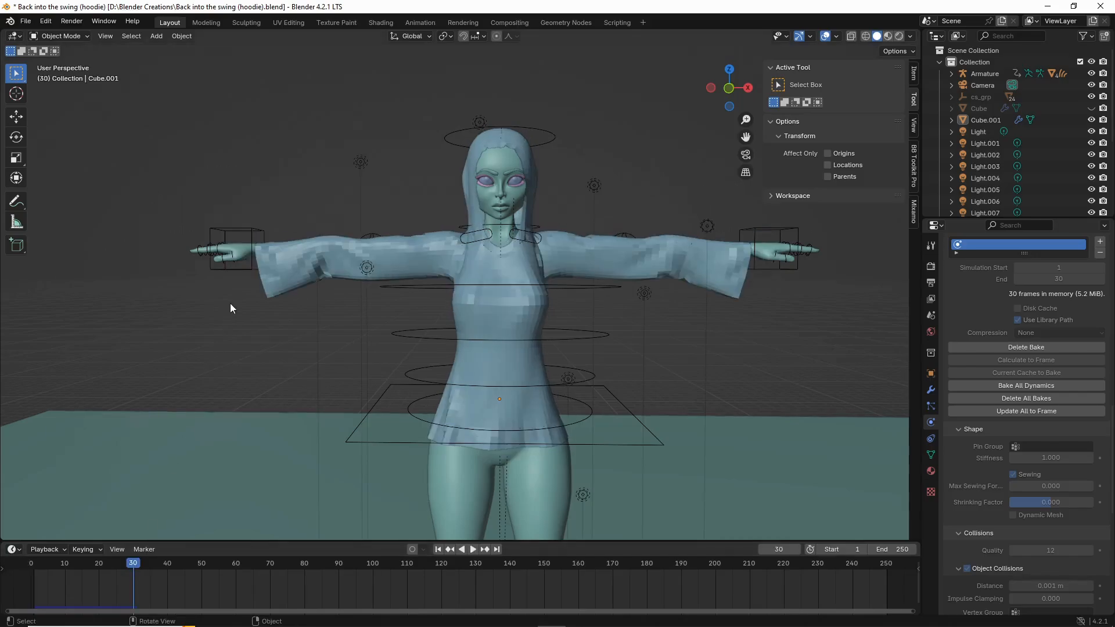
Step: Inspect the simulated hoodie from the side and front at frame 30, and compare it with frame 0
{"action": "middle_click_drag", "start_coordinate": [194, 427], "coordinate": [294, 367]}
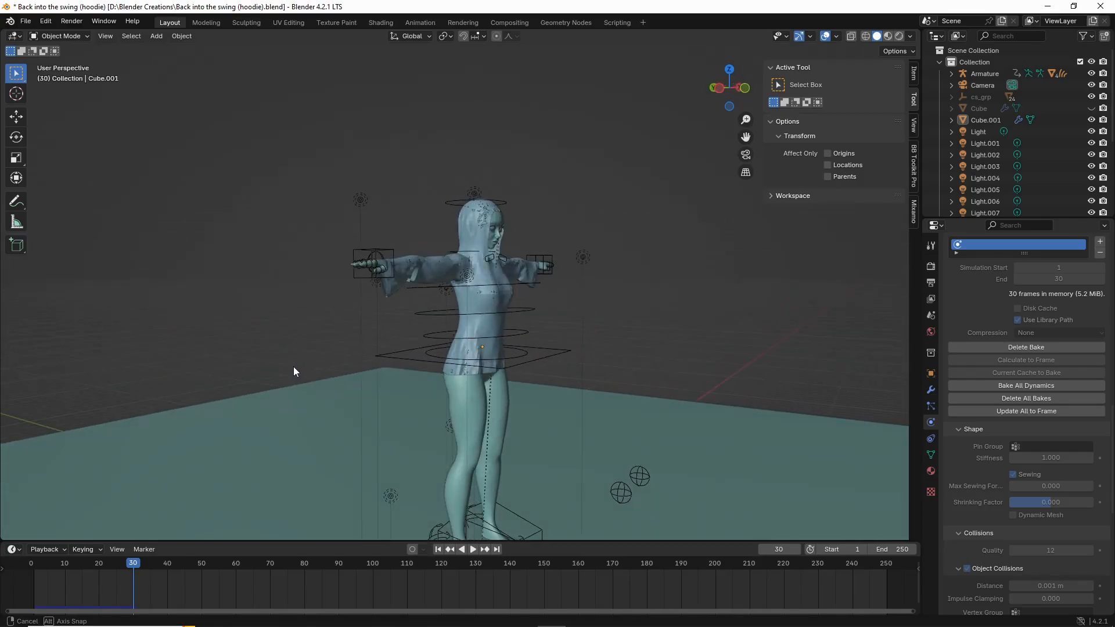
{"action": "scroll", "coordinate": [294, 367], "scroll_direction": "up", "scroll_amount": 5}
{"action": "middle_click_drag", "start_coordinate": [213, 364], "coordinate": [130, 524]}
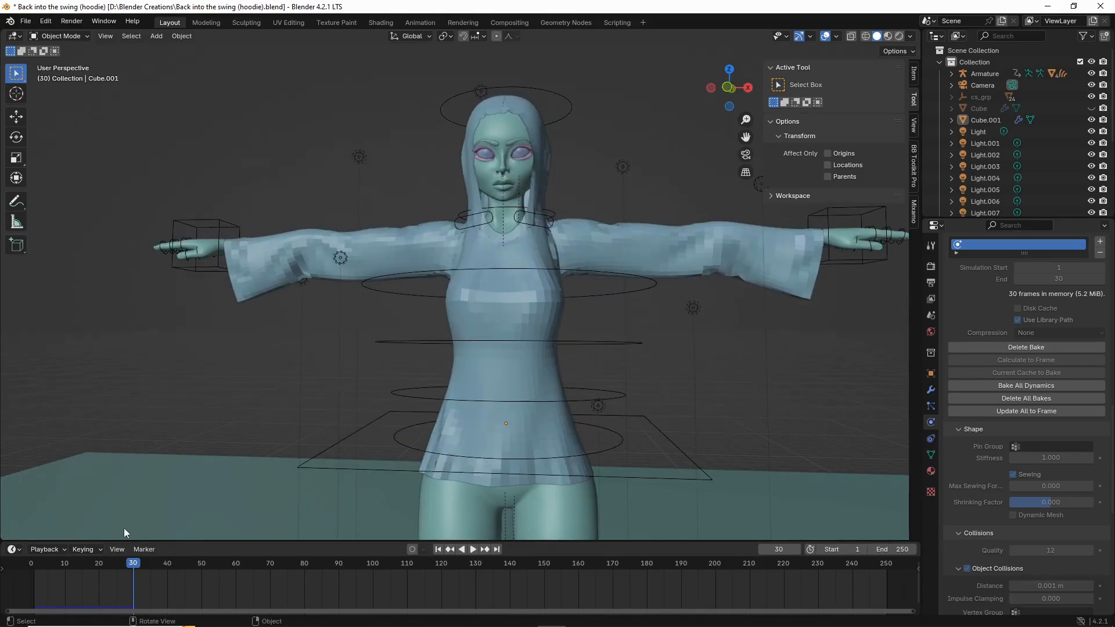
{"action": "middle_click_drag", "start_coordinate": [224, 377], "coordinate": [236, 383]}
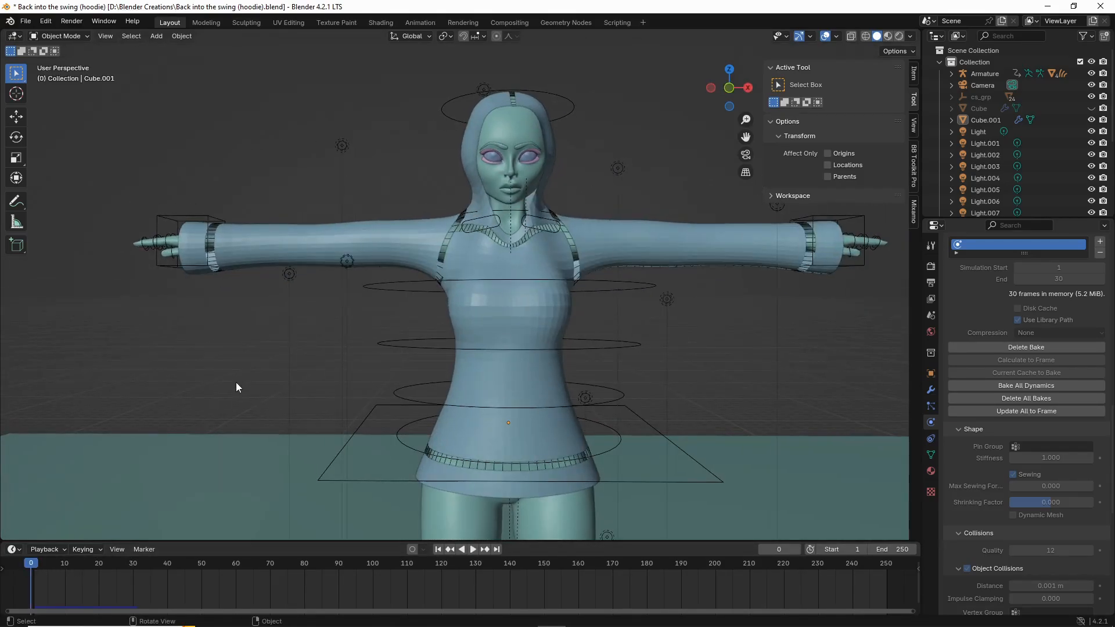
{"action": "scroll", "coordinate": [216, 374], "scroll_direction": "down", "scroll_amount": 2}
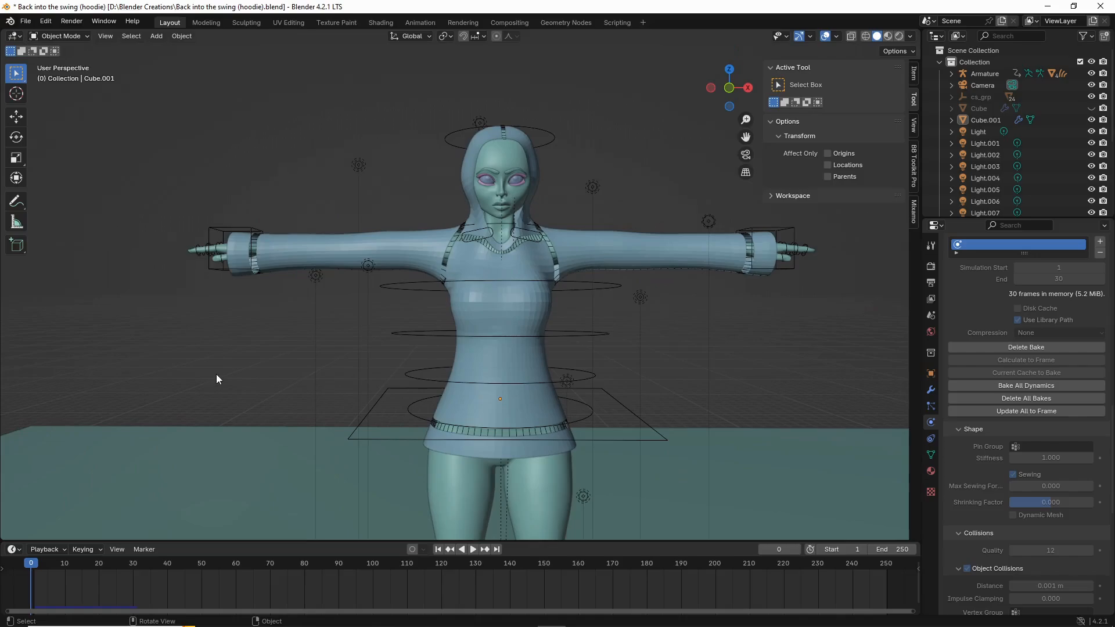
Step: Return to frame 30, examine the draped hoodie from the side and front, and select the armature
{"action": "left_click", "coordinate": [134, 567]}
{"action": "left_click", "coordinate": [343, 274]}
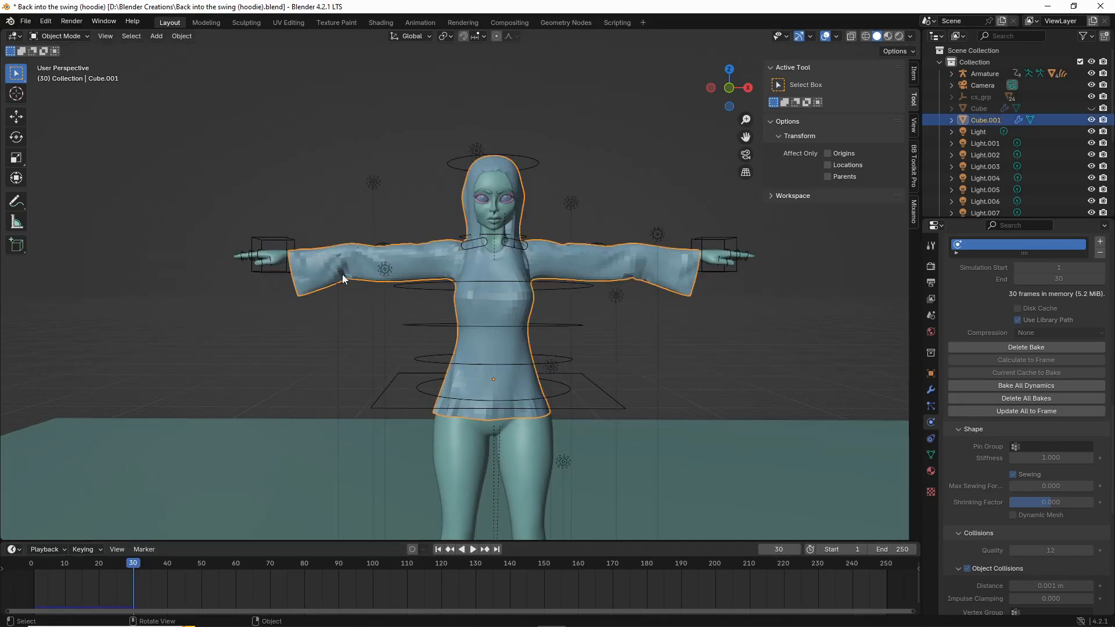
{"action": "left_click", "coordinate": [374, 341]}
{"action": "middle_click_drag", "start_coordinate": [374, 341], "coordinate": [260, 249]}
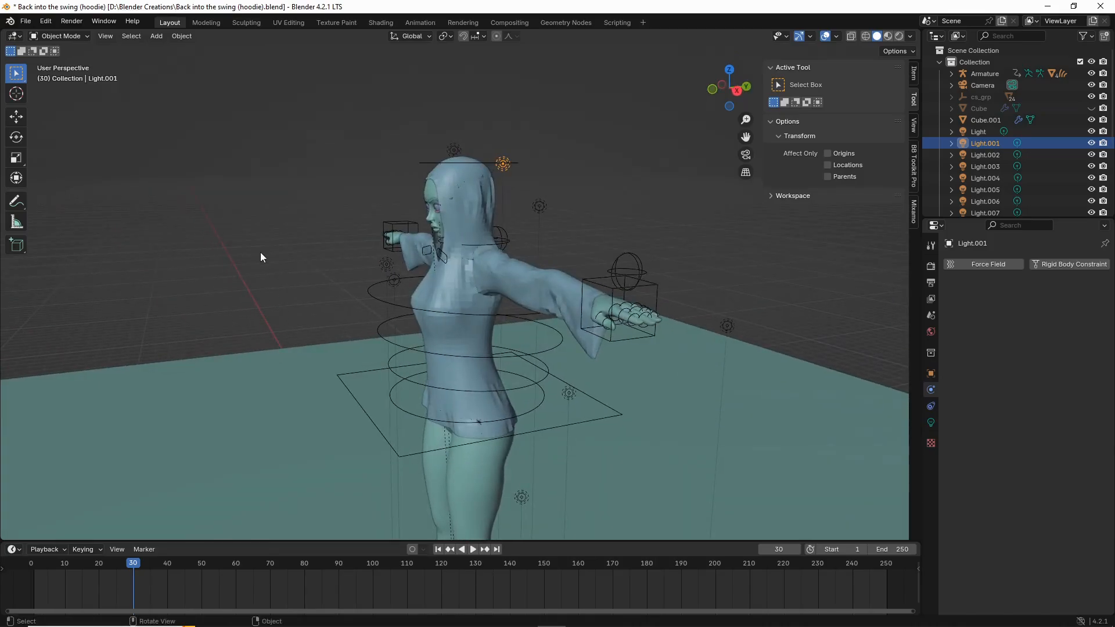
{"action": "middle_click_drag", "start_coordinate": [269, 305], "coordinate": [437, 288]}
{"action": "left_click", "coordinate": [470, 309]}
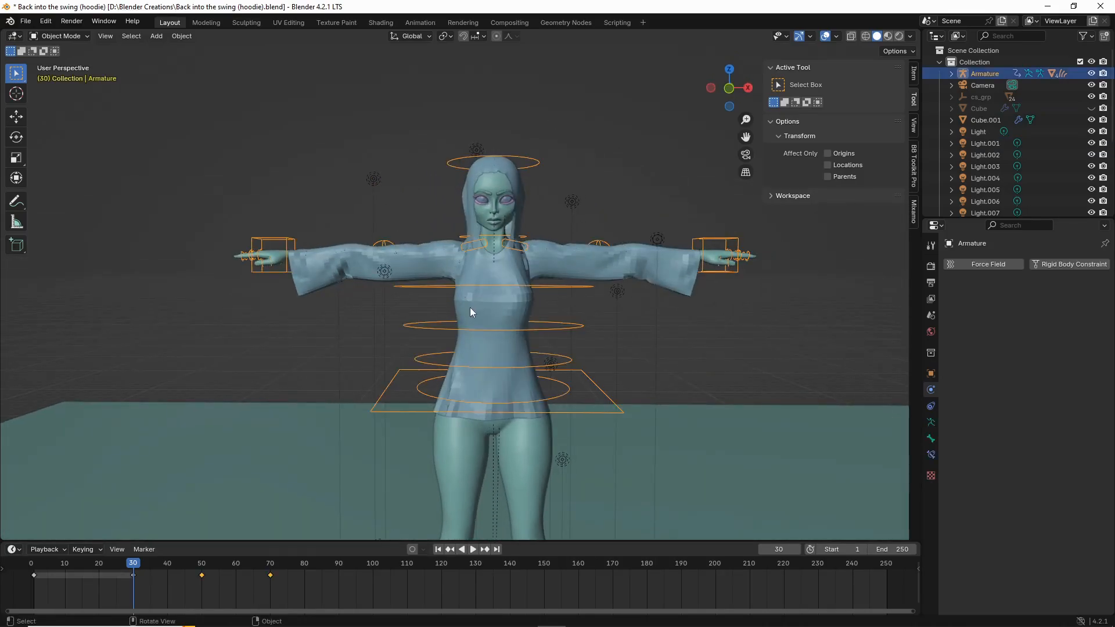
Step: Add a Subdivision Surface modifier to the hoodie after its Cloth modifier
{"action": "left_click", "coordinate": [931, 390]}
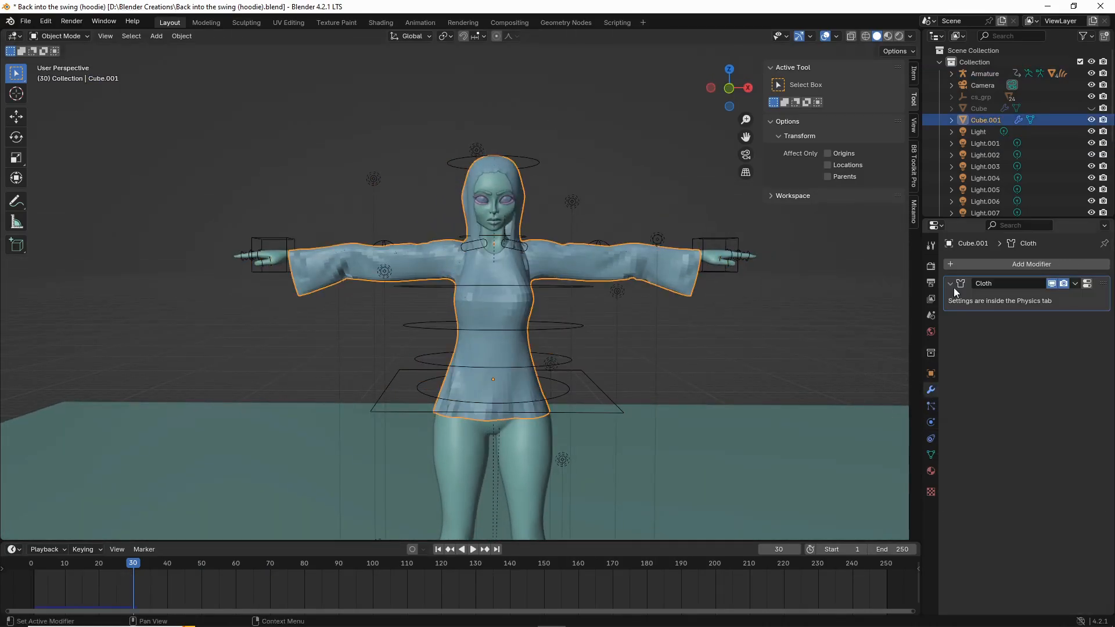
{"action": "left_click", "coordinate": [952, 264]}
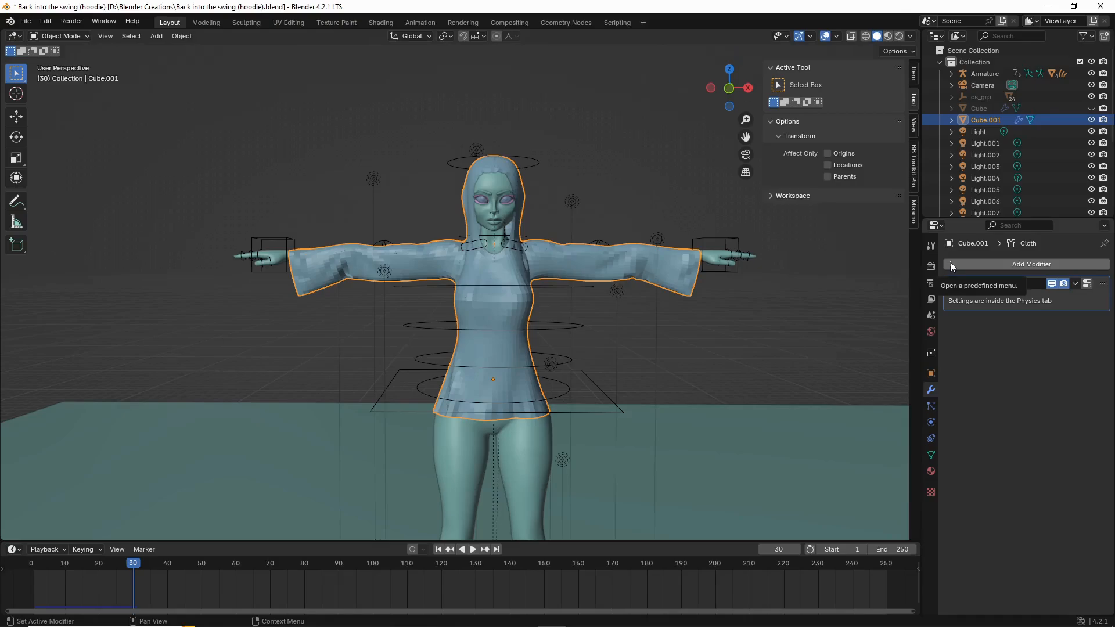
{"action": "left_click", "coordinate": [951, 266]}
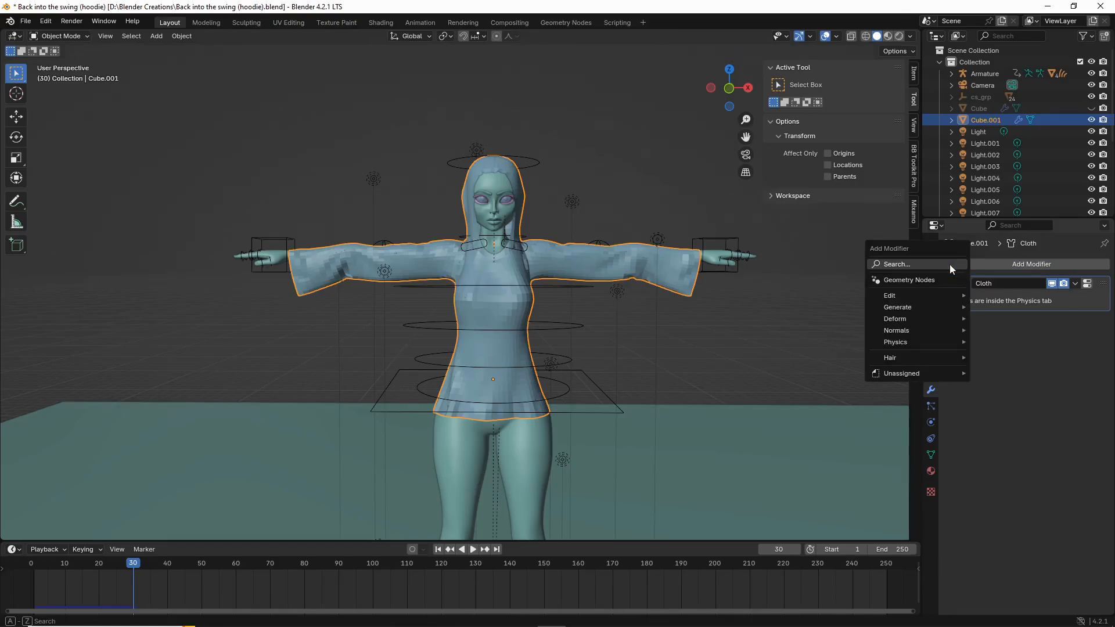
{"action": "left_click", "coordinate": [949, 264]}
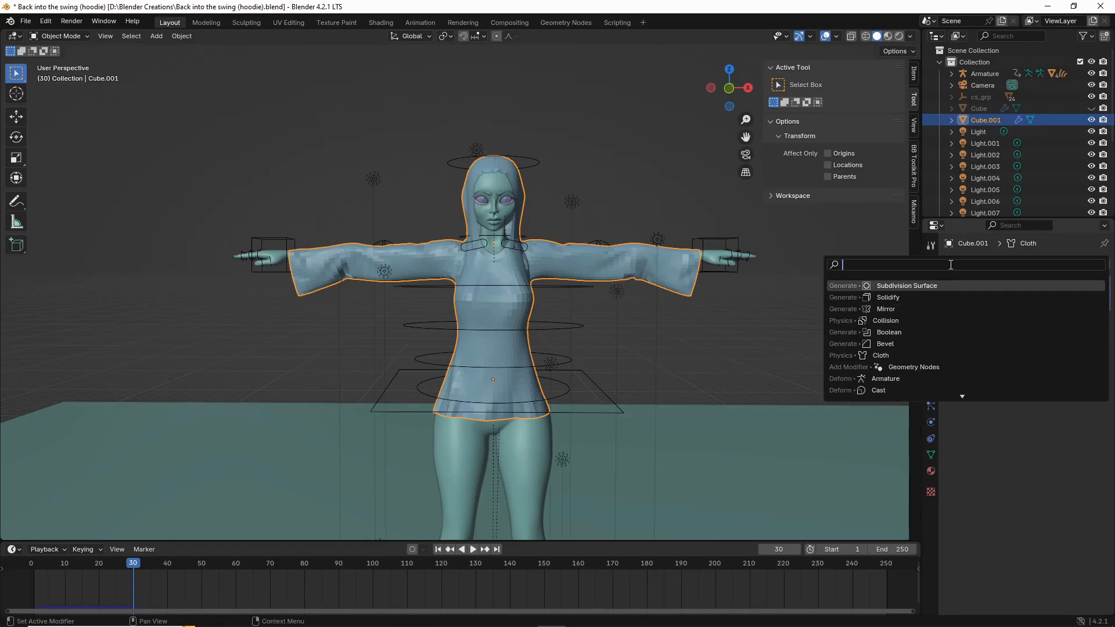
{"action": "type", "text": "sub"}
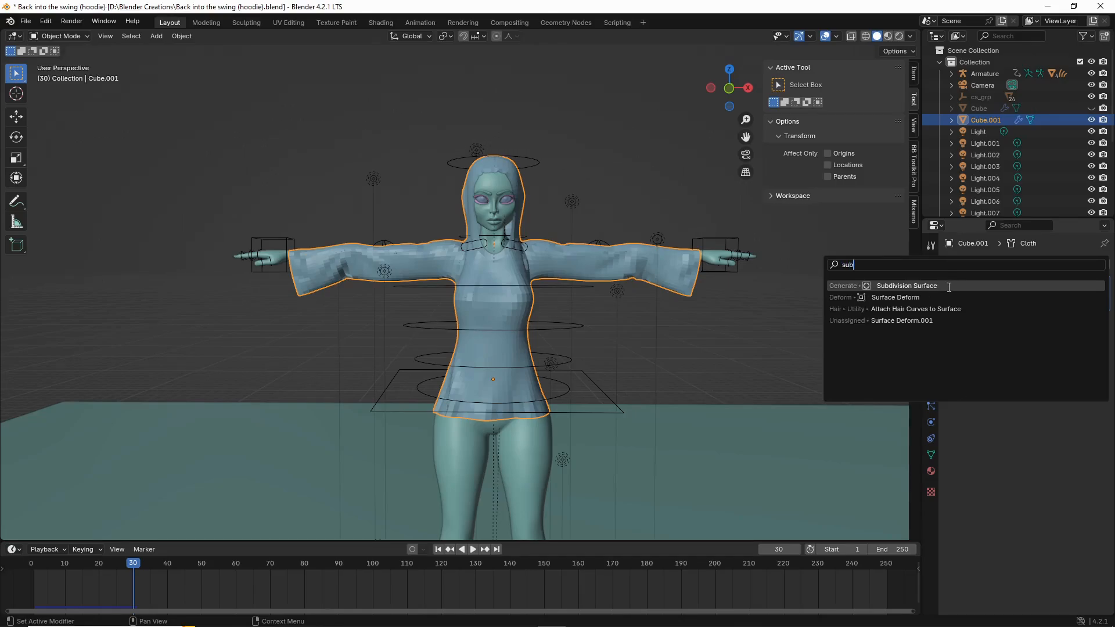
{"action": "left_click", "coordinate": [949, 287]}
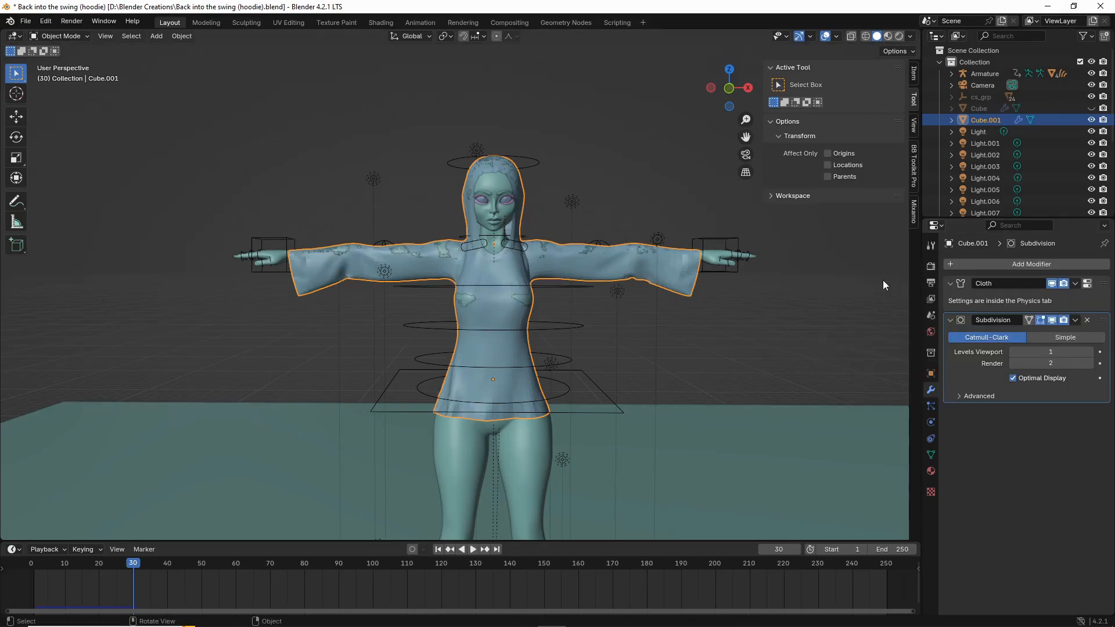
Step: Add a Solidify modifier to the hoodie below the Subdivision modifier
{"action": "mouse_move", "coordinate": [709, 272]}
{"action": "middle_mouse_down"}
{"action": "mouse_move", "coordinate": [644, 271]}
{"action": "mouse_move", "coordinate": [694, 280]}
{"action": "middle_mouse_up"}
{"action": "mouse_move", "coordinate": [894, 308]}
{"action": "middle_mouse_down"}
{"action": "mouse_move", "coordinate": [810, 301]}
{"action": "mouse_move", "coordinate": [906, 308]}
{"action": "middle_mouse_up"}
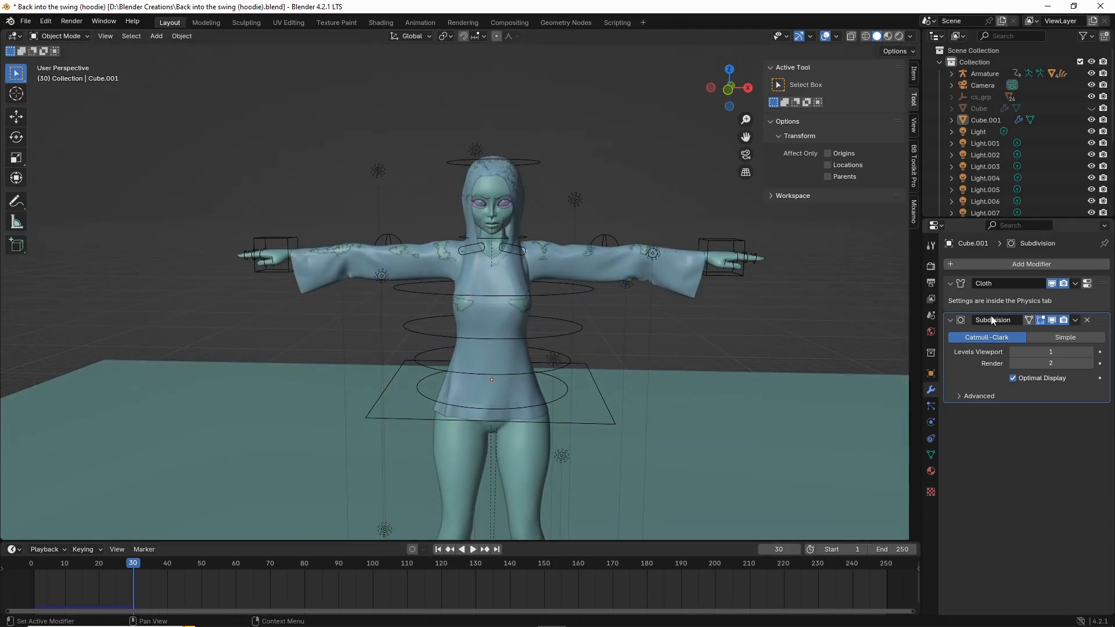
{"action": "left_click", "coordinate": [957, 265]}
{"action": "key", "text": "space"}
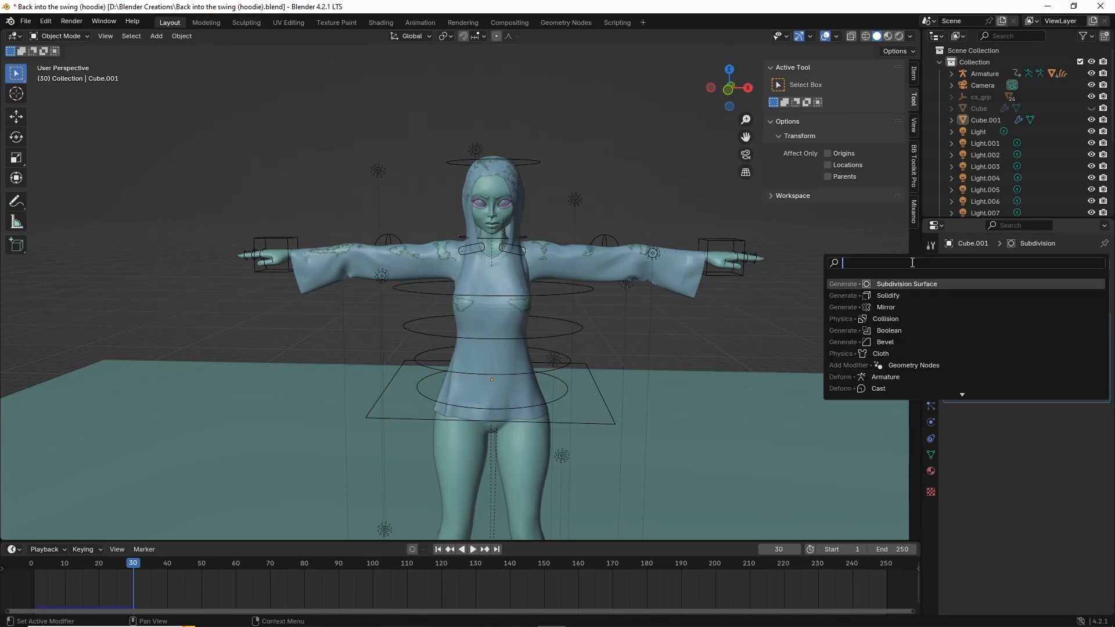
{"action": "type", "text": "sol"}
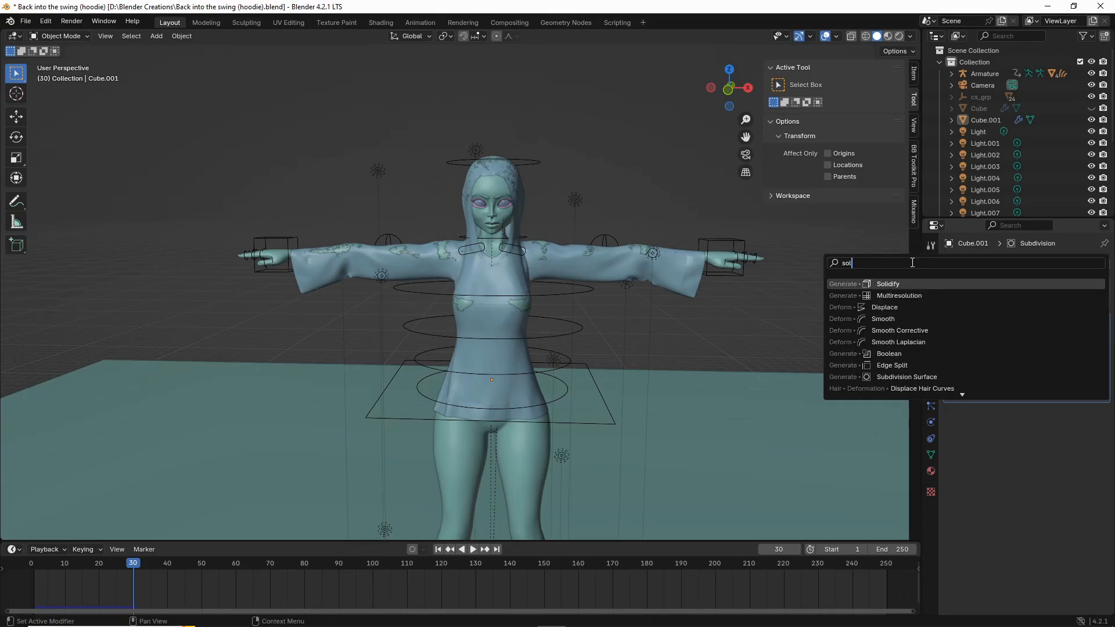
{"action": "left_click", "coordinate": [913, 283]}
Step: Apply Shade Smooth to the hoodie and deselect it
{"action": "scroll", "coordinate": [790, 302], "scroll_direction": "up", "scroll_amount": 3}
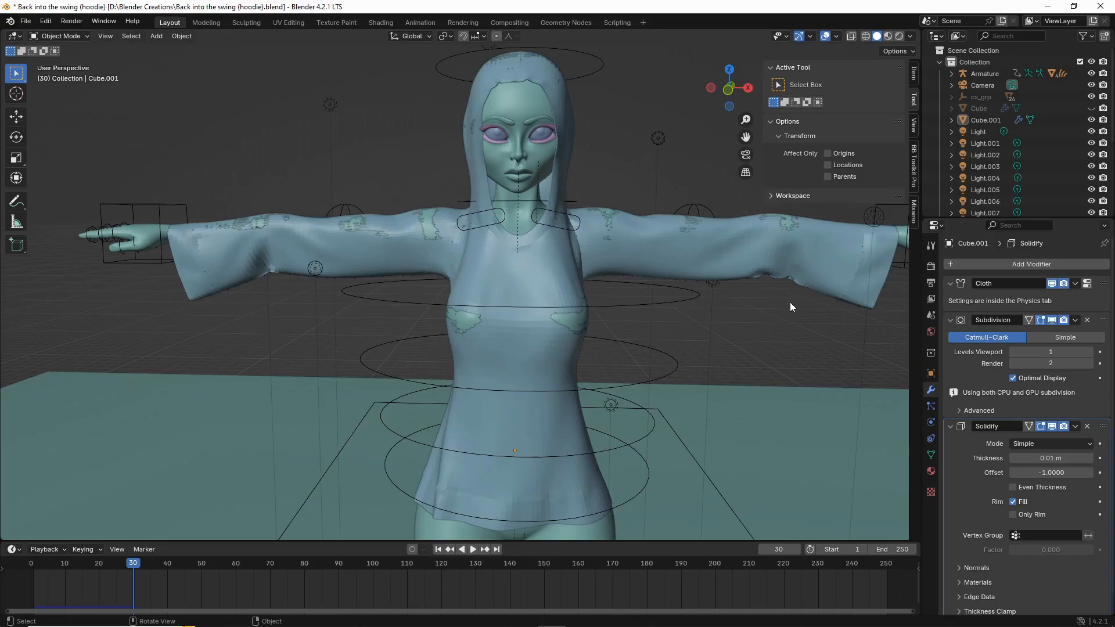
{"action": "scroll", "coordinate": [660, 284], "scroll_direction": "up", "scroll_amount": 2}
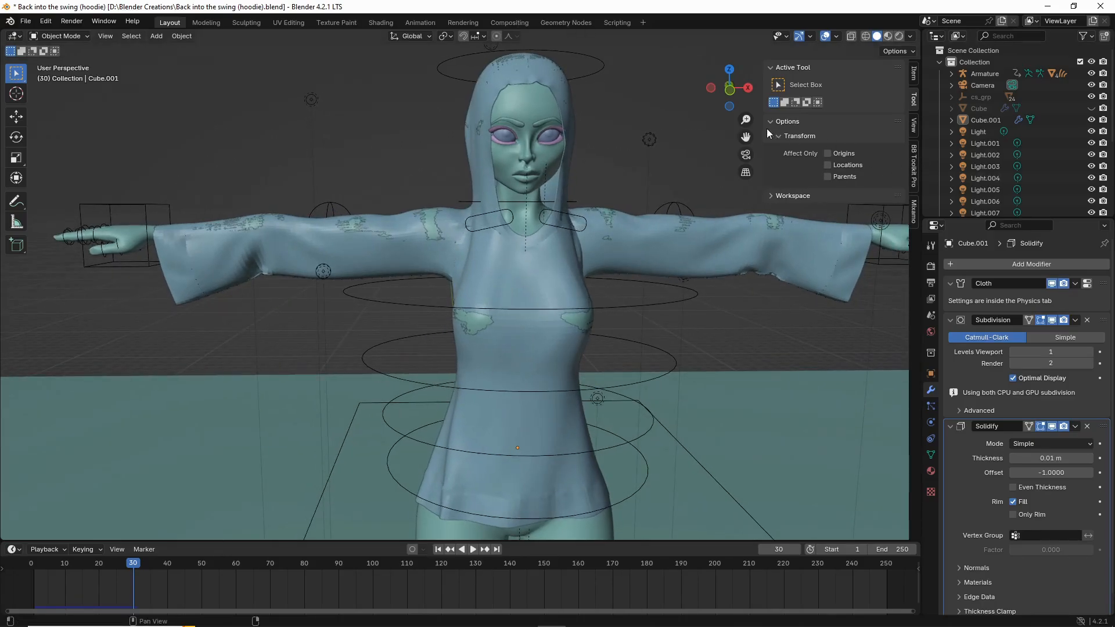
{"action": "right_click", "coordinate": [631, 236]}
{"action": "left_click", "coordinate": [700, 260]}
{"action": "right_click", "coordinate": [702, 259]}
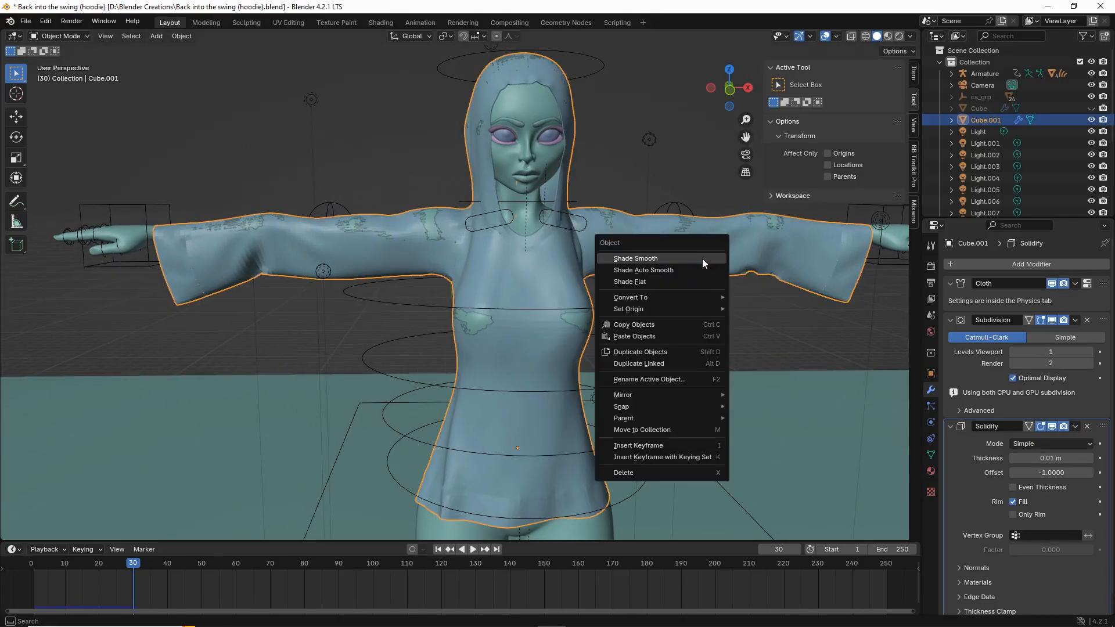
{"action": "left_click", "coordinate": [703, 259]}
{"action": "left_click", "coordinate": [702, 166]}
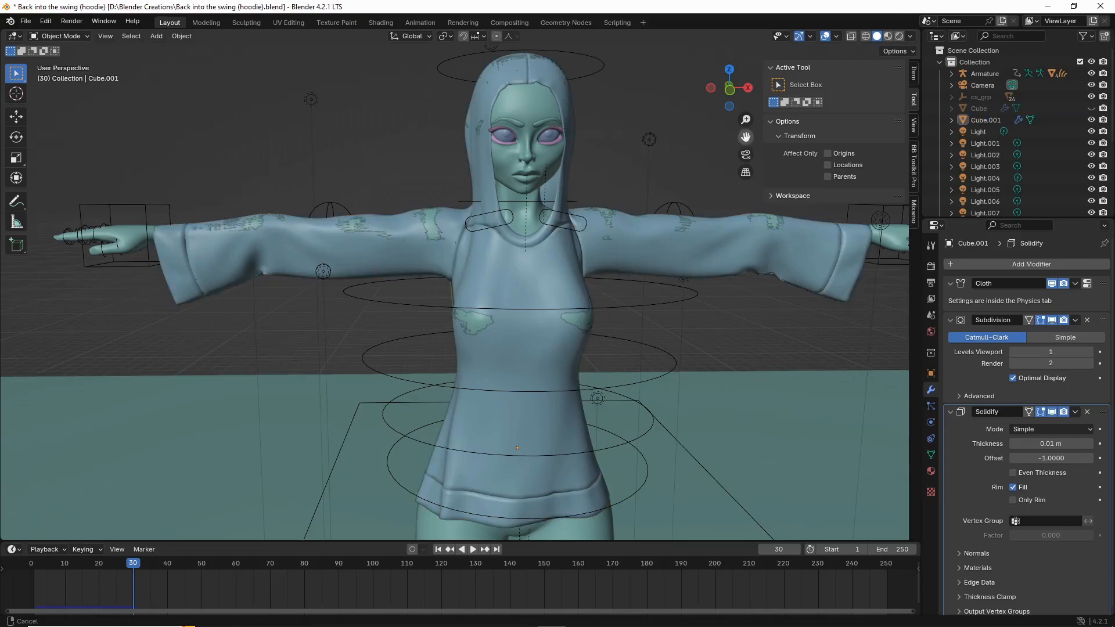
Step: Check the body poking through the hoodie's sleeves and chest, and set the Subdivision modifier's viewport levels to 3
{"action": "left_click_drag", "start_coordinate": [746, 137], "coordinate": [956, 177]}
{"action": "scroll", "coordinate": [464, 250], "scroll_direction": "up", "scroll_amount": 4}
{"action": "scroll", "coordinate": [500, 239], "scroll_direction": "down", "scroll_amount": 3}
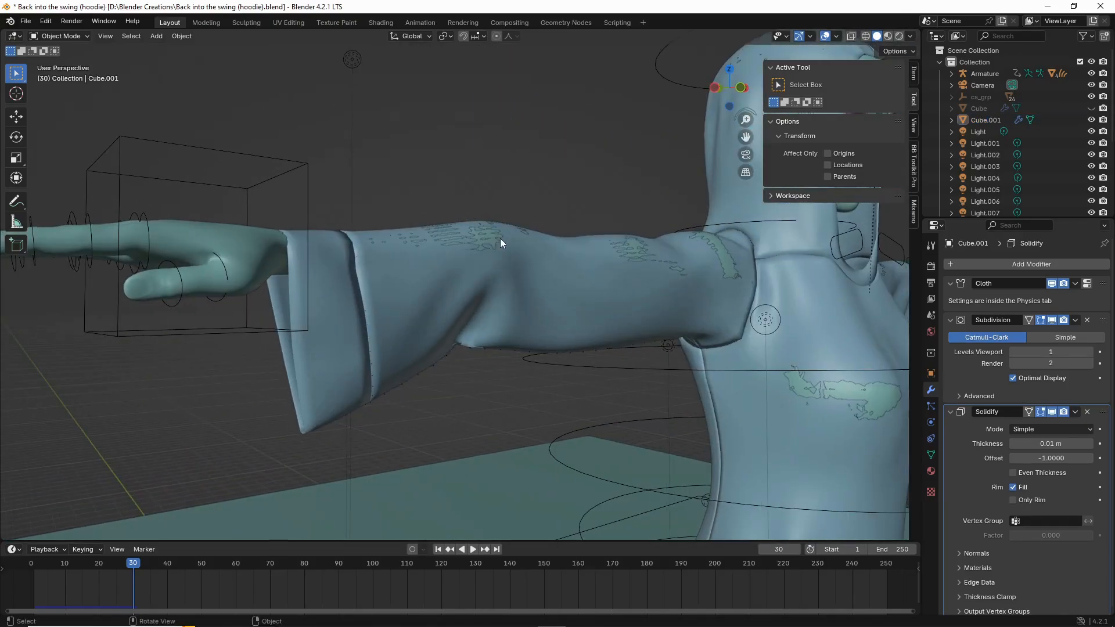
{"action": "scroll", "coordinate": [500, 238], "scroll_direction": "down", "scroll_amount": 4}
{"action": "middle_click_drag", "start_coordinate": [521, 242], "coordinate": [382, 242]}
{"action": "scroll", "coordinate": [382, 242], "scroll_direction": "up", "scroll_amount": 5}
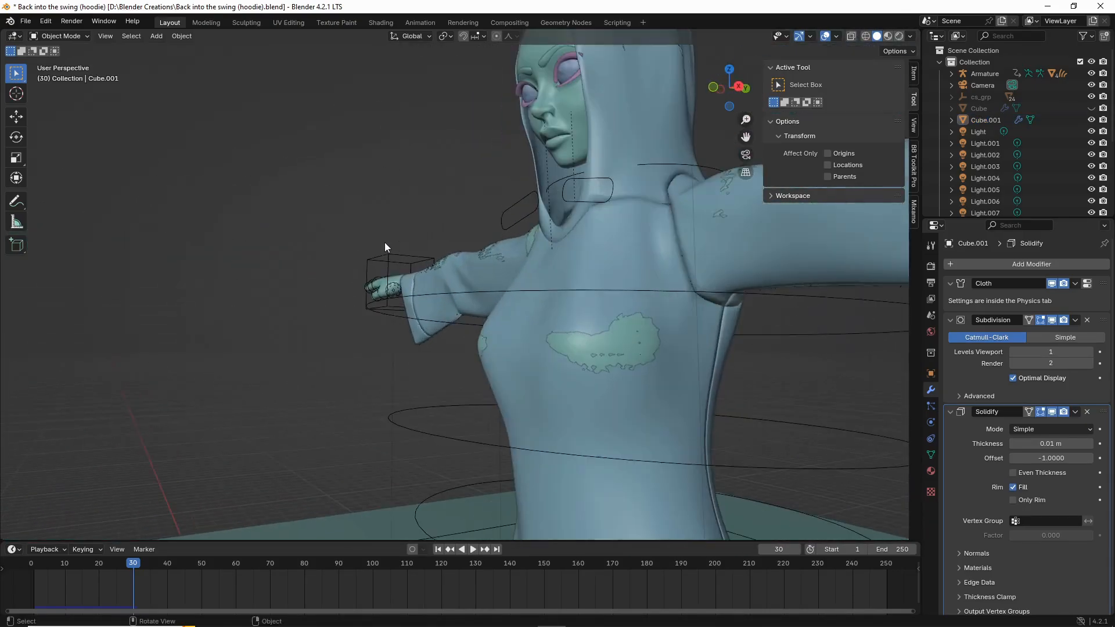
{"action": "left_click", "coordinate": [1089, 353]}
{"action": "left_click", "coordinate": [1089, 353]}
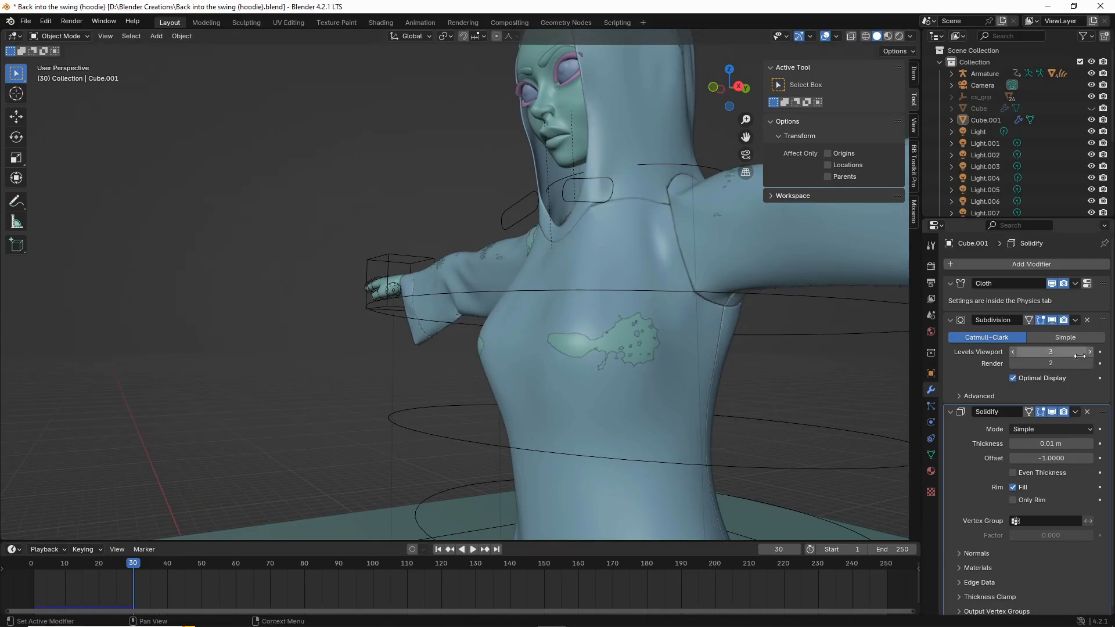
Step: Set the hoodie's Solidify thickness to -0.02 m so the fabric thickens outward over the body
{"action": "left_click", "coordinate": [1090, 445]}
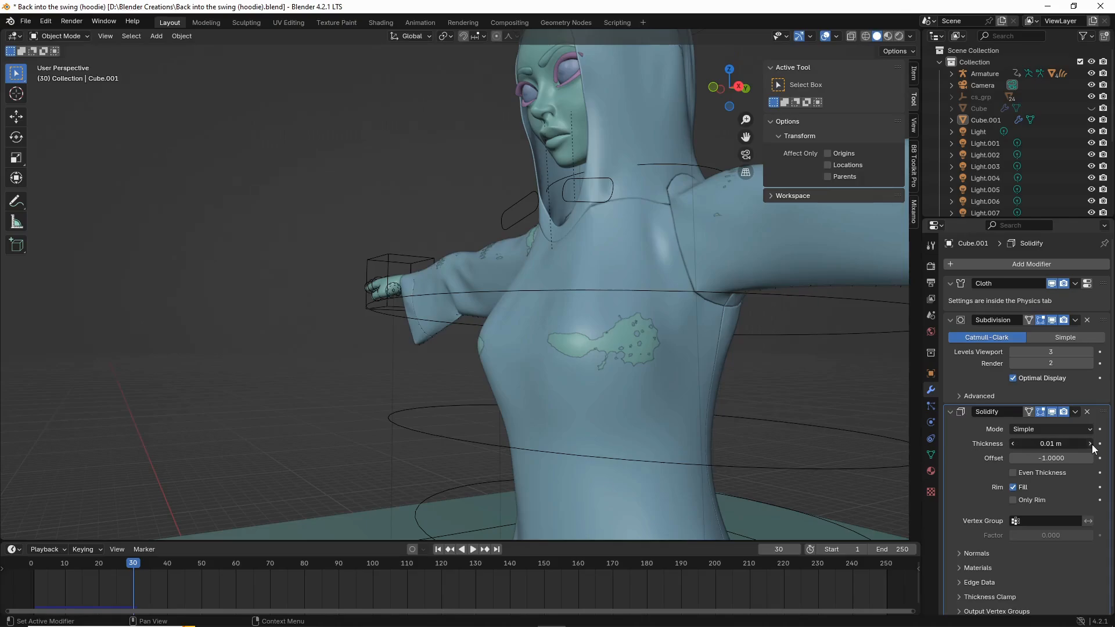
{"action": "left_click", "coordinate": [1012, 445]}
{"action": "left_click", "coordinate": [1013, 445]}
{"action": "left_click", "coordinate": [1013, 445]}
{"action": "left_click", "coordinate": [1013, 445]}
{"action": "left_click", "coordinate": [1012, 446]}
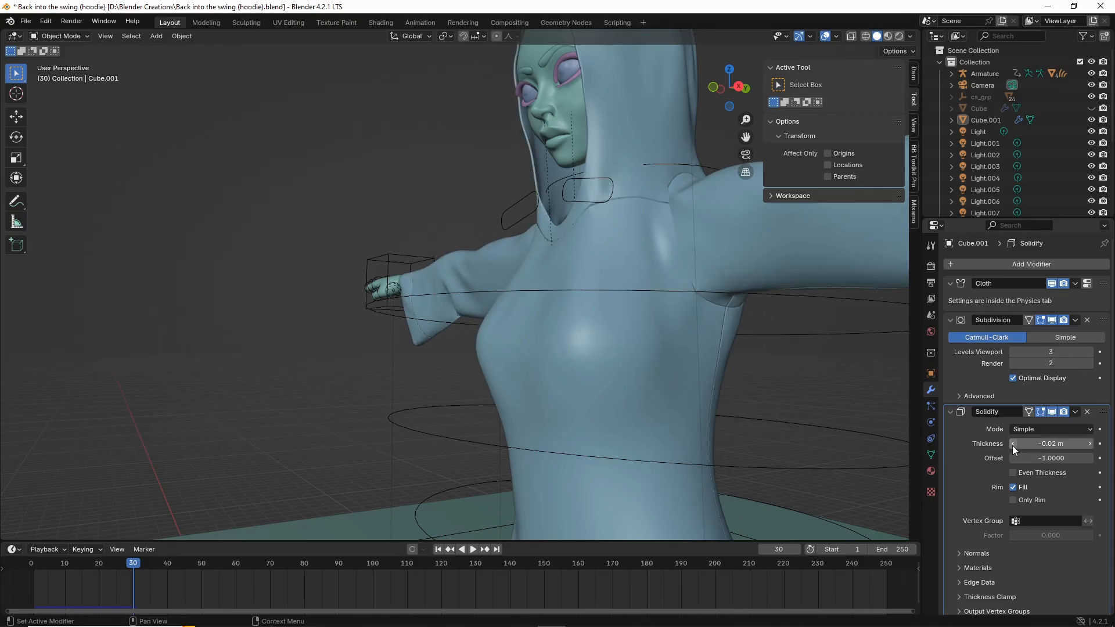
Step: Check the armature's keyframes and set the simulation end frame of the hoodie's cloth cache to 90
{"action": "scroll", "coordinate": [786, 383], "scroll_direction": "down", "scroll_amount": 5}
{"action": "middle_click_drag", "start_coordinate": [504, 331], "coordinate": [580, 330]}
{"action": "scroll", "coordinate": [579, 330], "scroll_direction": "up", "scroll_amount": 3}
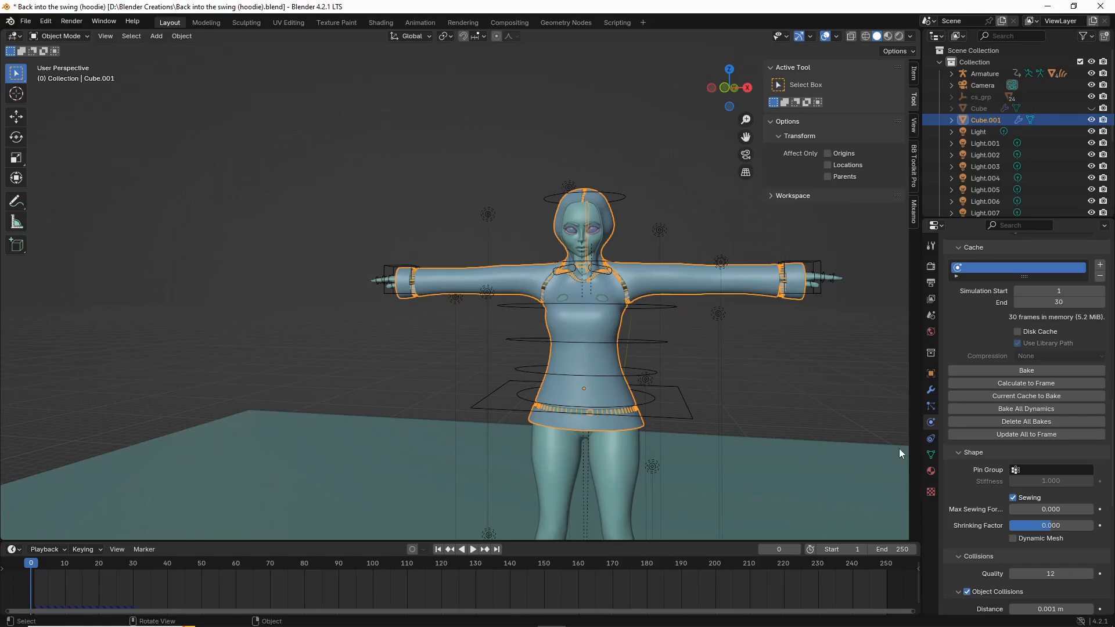
{"action": "middle_click_drag", "start_coordinate": [702, 360], "coordinate": [686, 361]}
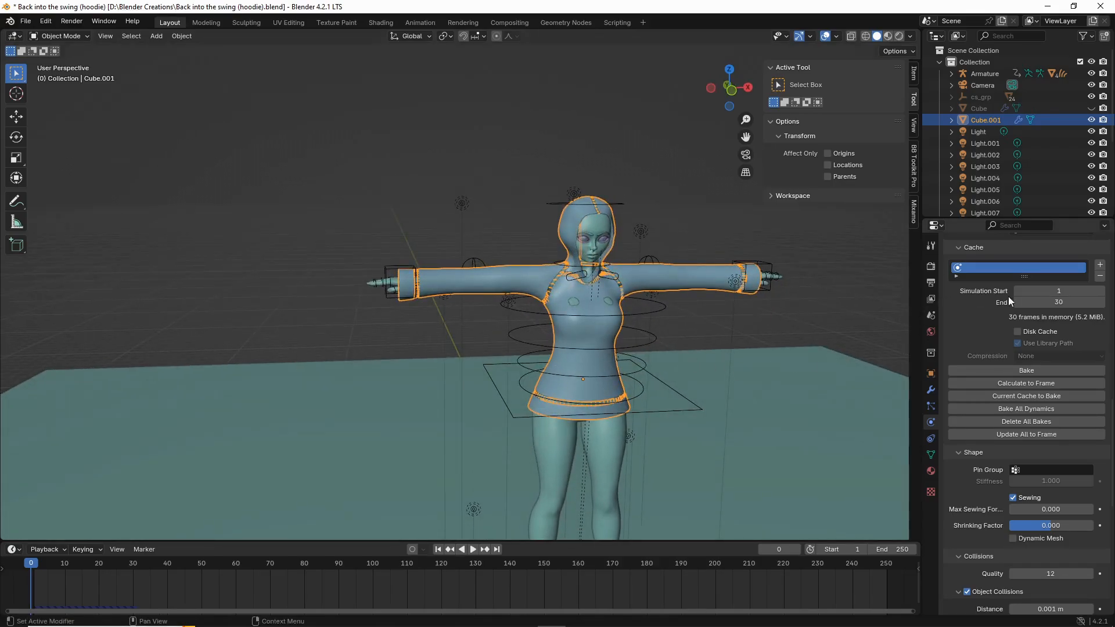
{"action": "left_click", "coordinate": [1062, 302]}
{"action": "left_click", "coordinate": [665, 314]}
{"action": "left_click", "coordinate": [664, 312]}
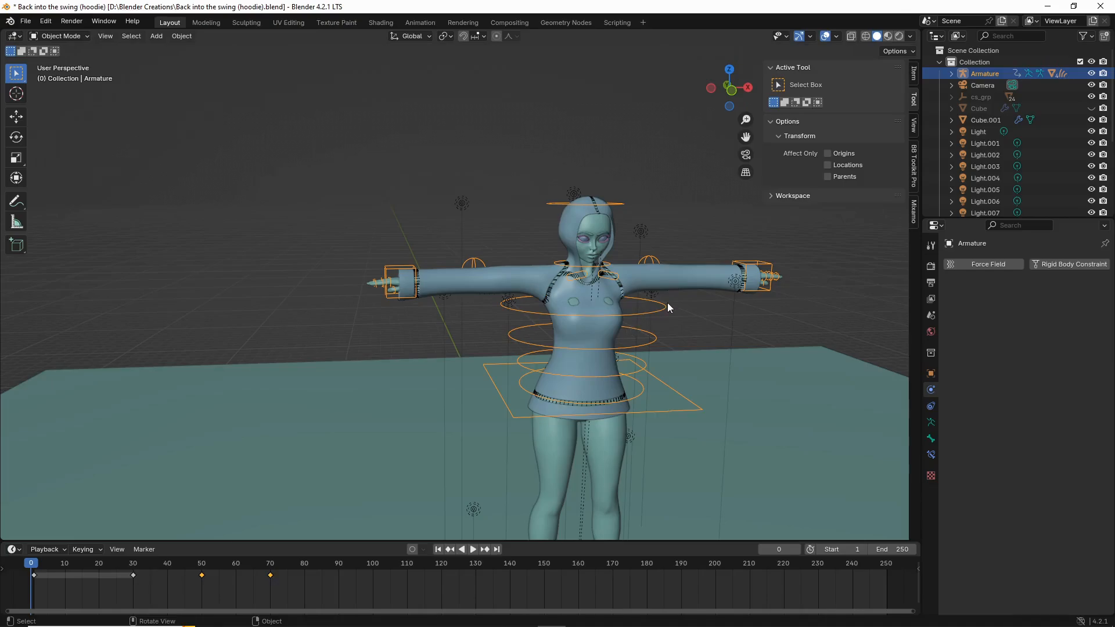
{"action": "left_click", "coordinate": [704, 292]}
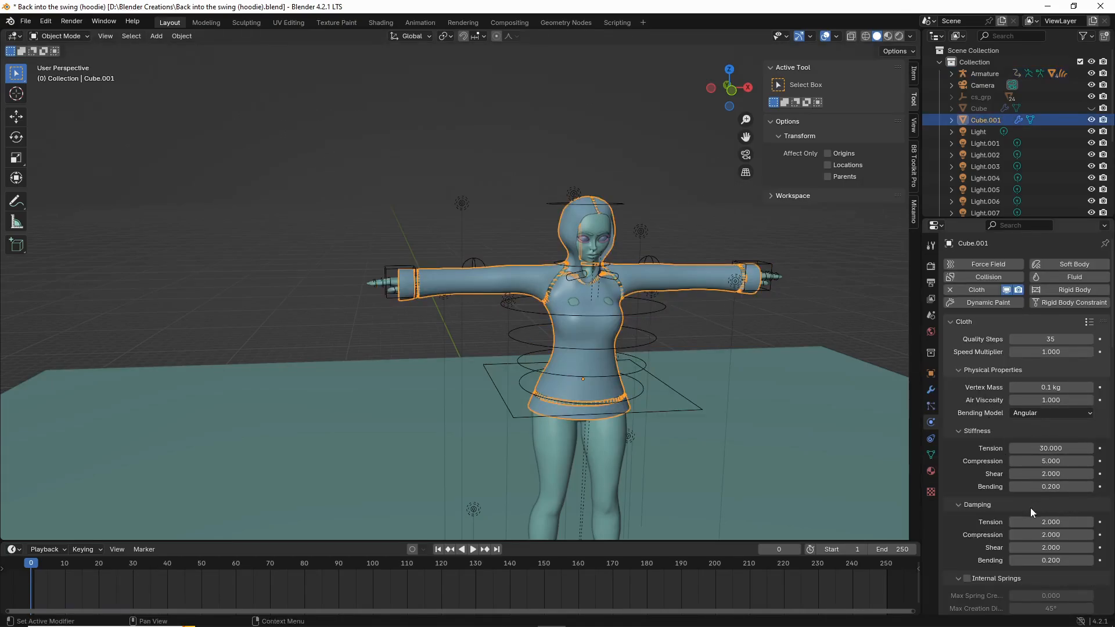
{"action": "scroll", "coordinate": [1009, 506], "scroll_direction": "down", "scroll_amount": 13}
{"action": "left_click", "coordinate": [1055, 558]}
{"action": "type", "text": "90"}
{"action": "key", "text": "Return"}
Step: Bake the hoodie's cloth simulation through frame 90
{"action": "scroll", "coordinate": [772, 373], "scroll_direction": "up", "scroll_amount": 2}
{"action": "middle_click_drag", "start_coordinate": [774, 369], "coordinate": [782, 383]}
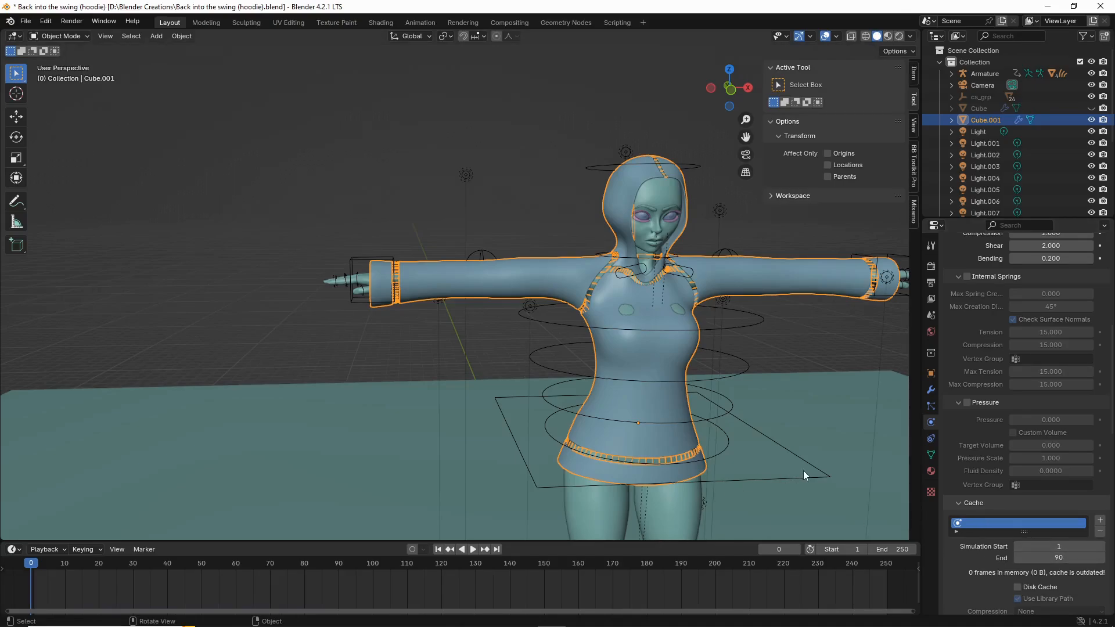
{"action": "scroll", "coordinate": [803, 470], "scroll_direction": "down", "scroll_amount": 3}
{"action": "scroll", "coordinate": [993, 564], "scroll_direction": "down", "scroll_amount": 8}
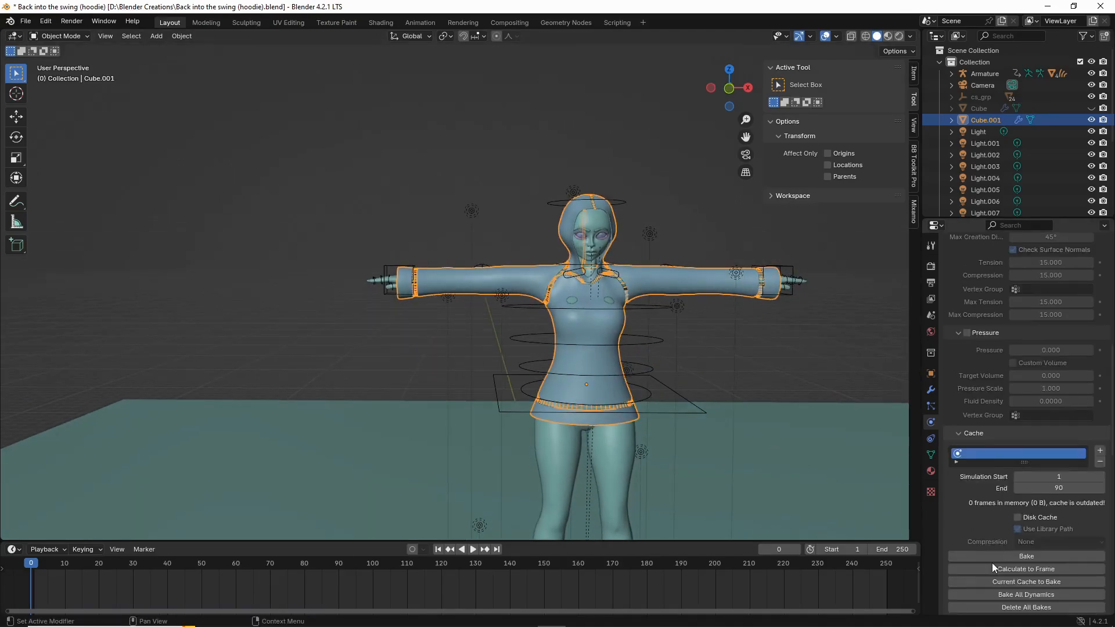
{"action": "left_click", "coordinate": [981, 439]}
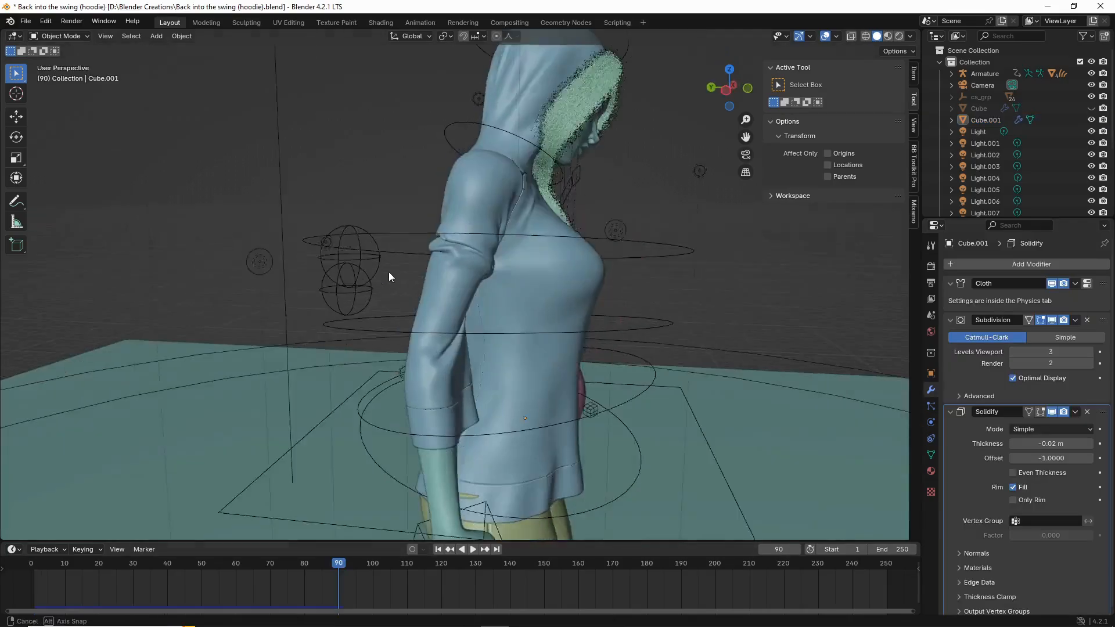
Step: Inspect the hoodie's drape on the posed character at frame 90 from the side, back and front
{"action": "middle_click_drag", "start_coordinate": [389, 272], "coordinate": [488, 274]}
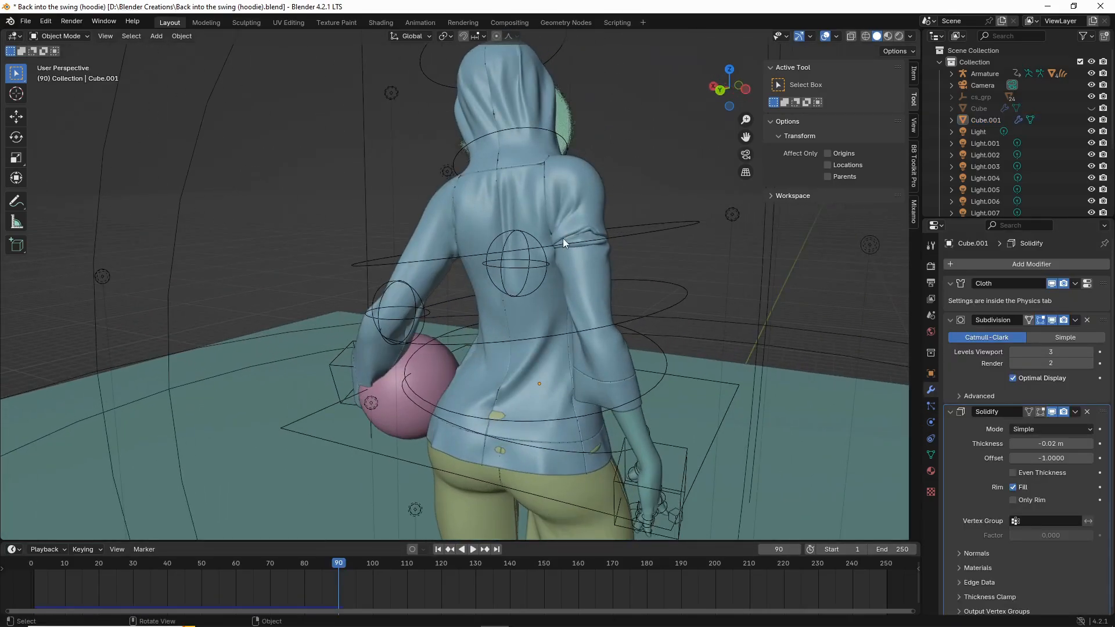
{"action": "middle_click_drag", "start_coordinate": [612, 259], "coordinate": [455, 259]}
{"action": "scroll", "coordinate": [658, 260], "scroll_direction": "up", "scroll_amount": 3}
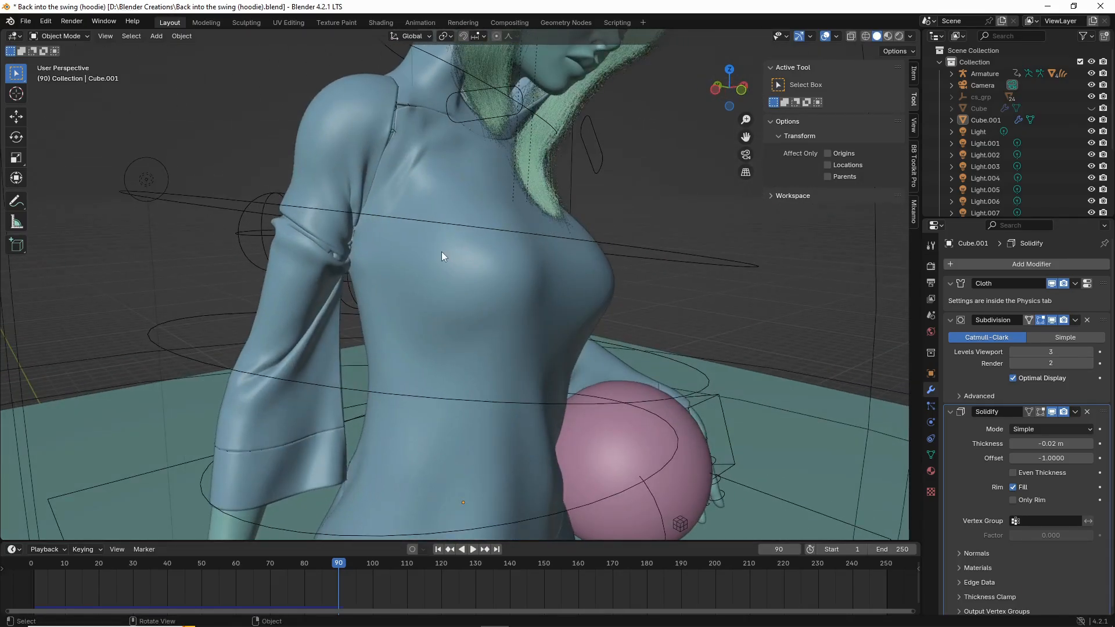
{"action": "middle_click_drag", "start_coordinate": [714, 166], "coordinate": [633, 159]}
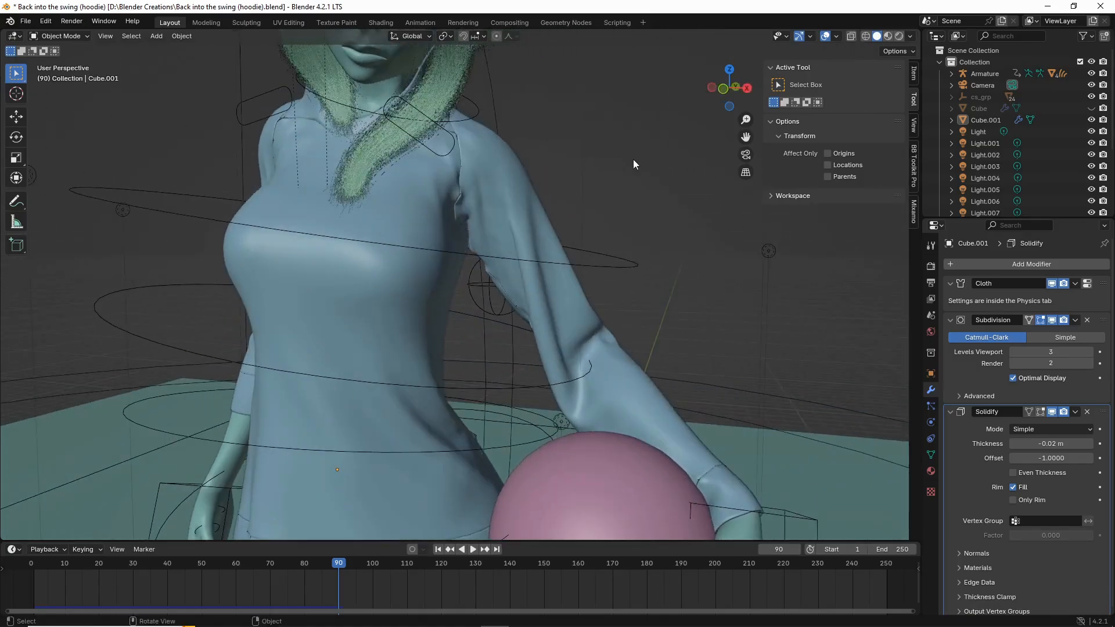
{"action": "scroll", "coordinate": [548, 156], "scroll_direction": "down", "scroll_amount": 4}
{"action": "mouse_move", "coordinate": [543, 155]}
{"action": "middle_mouse_down"}
{"action": "mouse_move", "coordinate": [517, 151]}
{"action": "mouse_move", "coordinate": [524, 158]}
{"action": "mouse_move", "coordinate": [344, 273]}
{"action": "mouse_move", "coordinate": [417, 250]}
{"action": "mouse_move", "coordinate": [608, 142]}
{"action": "middle_mouse_up"}
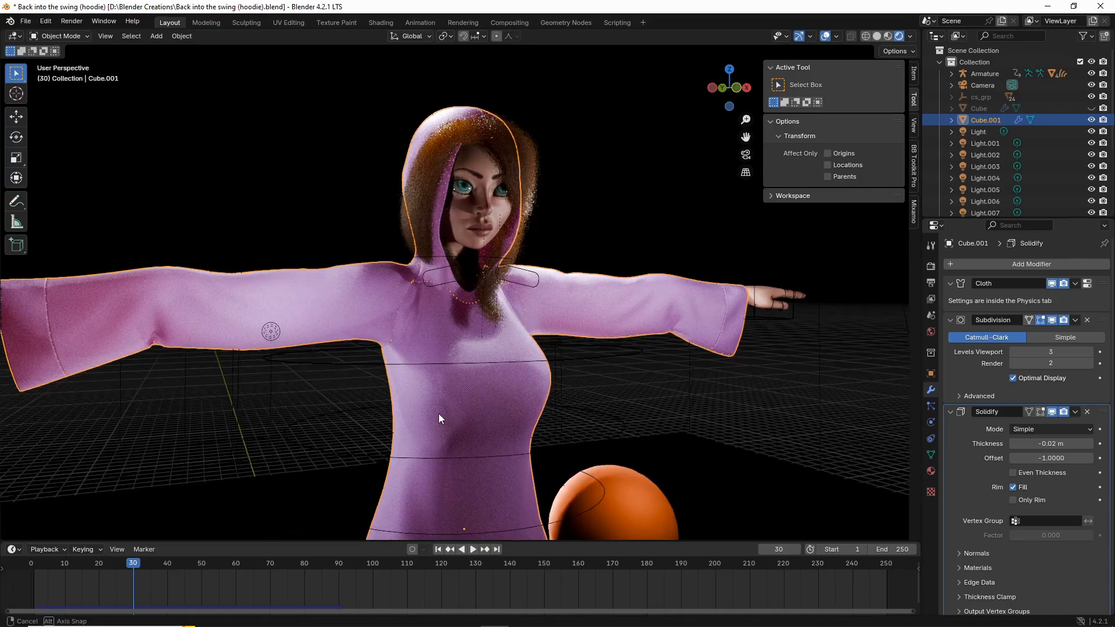
Step: Examine the hoodie in rendered viewport shading at frame 30 and at frame 90 from the front and side
{"action": "middle_click_drag", "start_coordinate": [438, 413], "coordinate": [430, 411]}
{"action": "scroll", "coordinate": [424, 410], "scroll_direction": "down", "scroll_amount": 4}
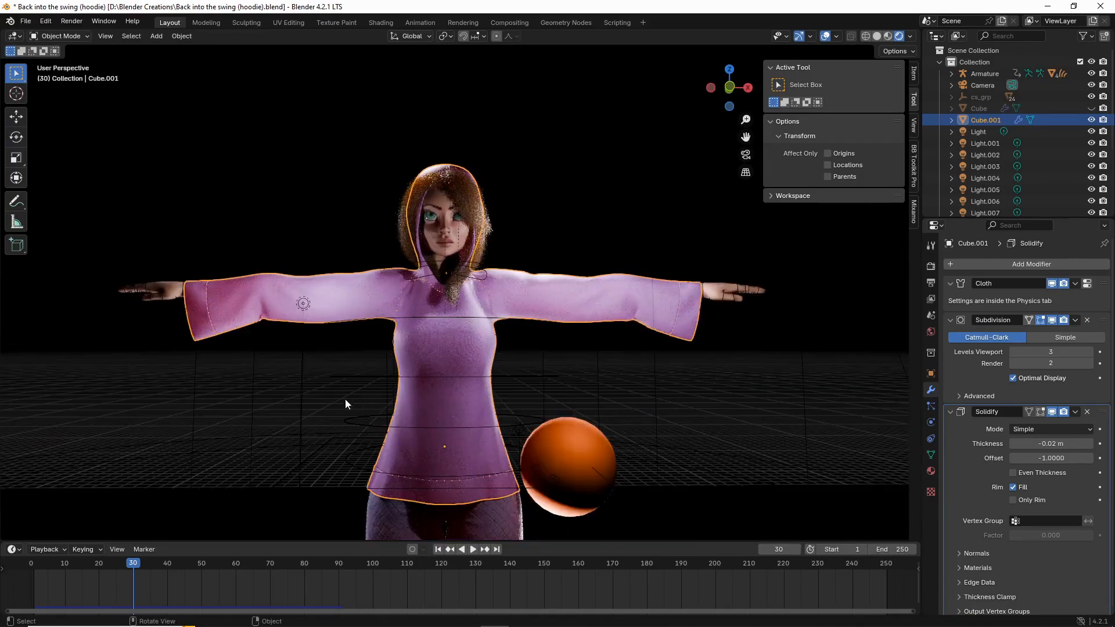
{"action": "scroll", "coordinate": [567, 420], "scroll_direction": "up", "scroll_amount": 6}
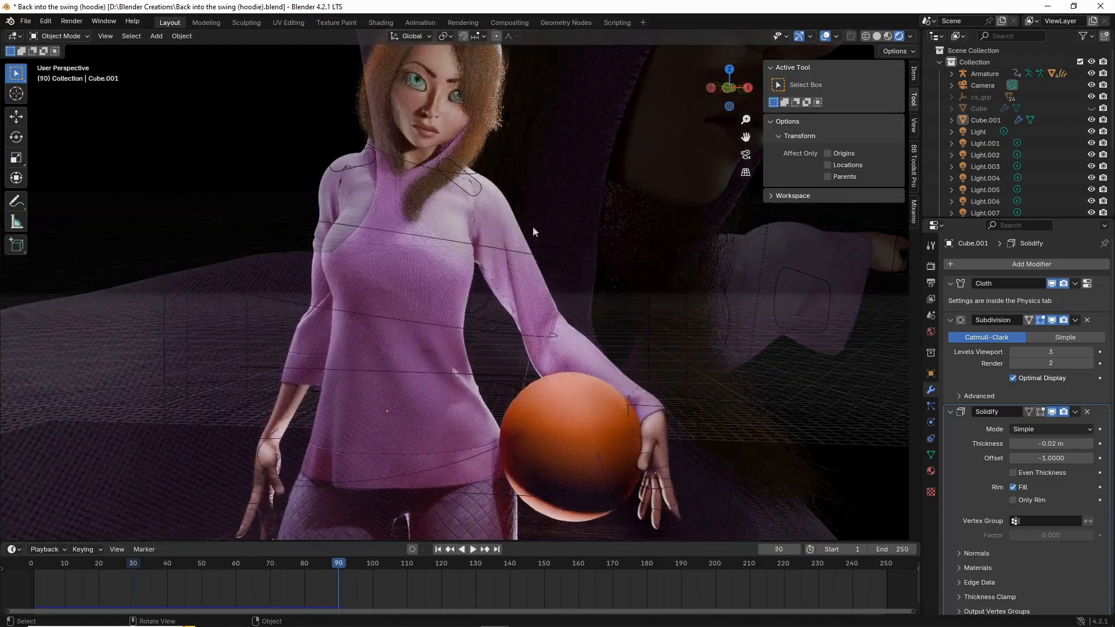
{"action": "middle_click_drag", "start_coordinate": [738, 133], "coordinate": [667, 131]}
{"action": "middle_click_drag", "start_coordinate": [599, 99], "coordinate": [623, 162]}
{"action": "scroll", "coordinate": [590, 162], "scroll_direction": "up", "scroll_amount": 3}
{"action": "scroll", "coordinate": [505, 169], "scroll_direction": "down", "scroll_amount": 5}
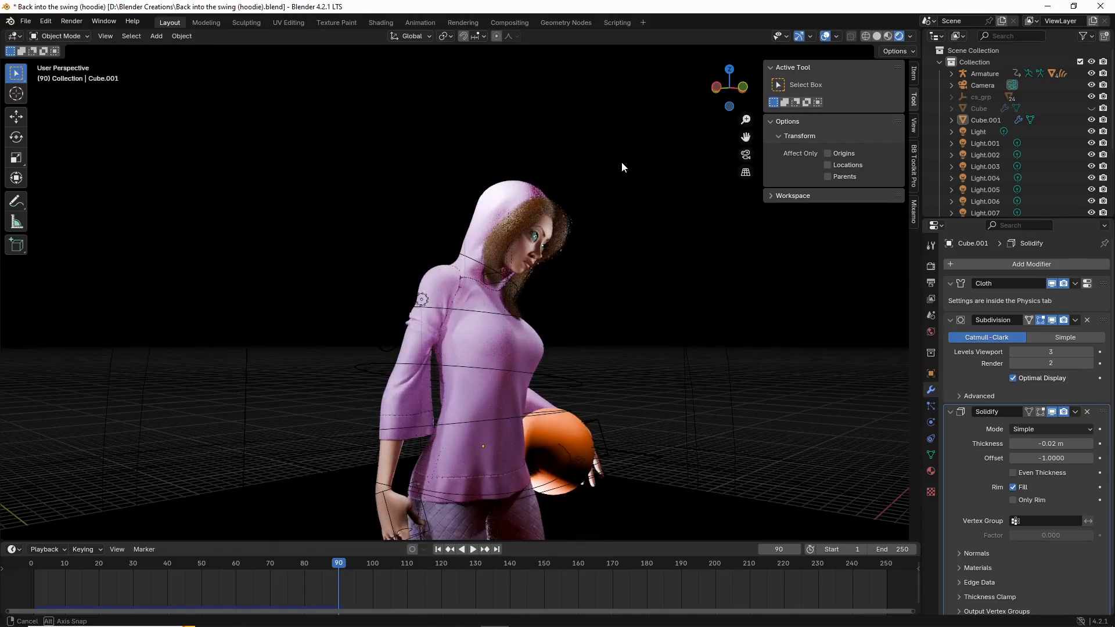